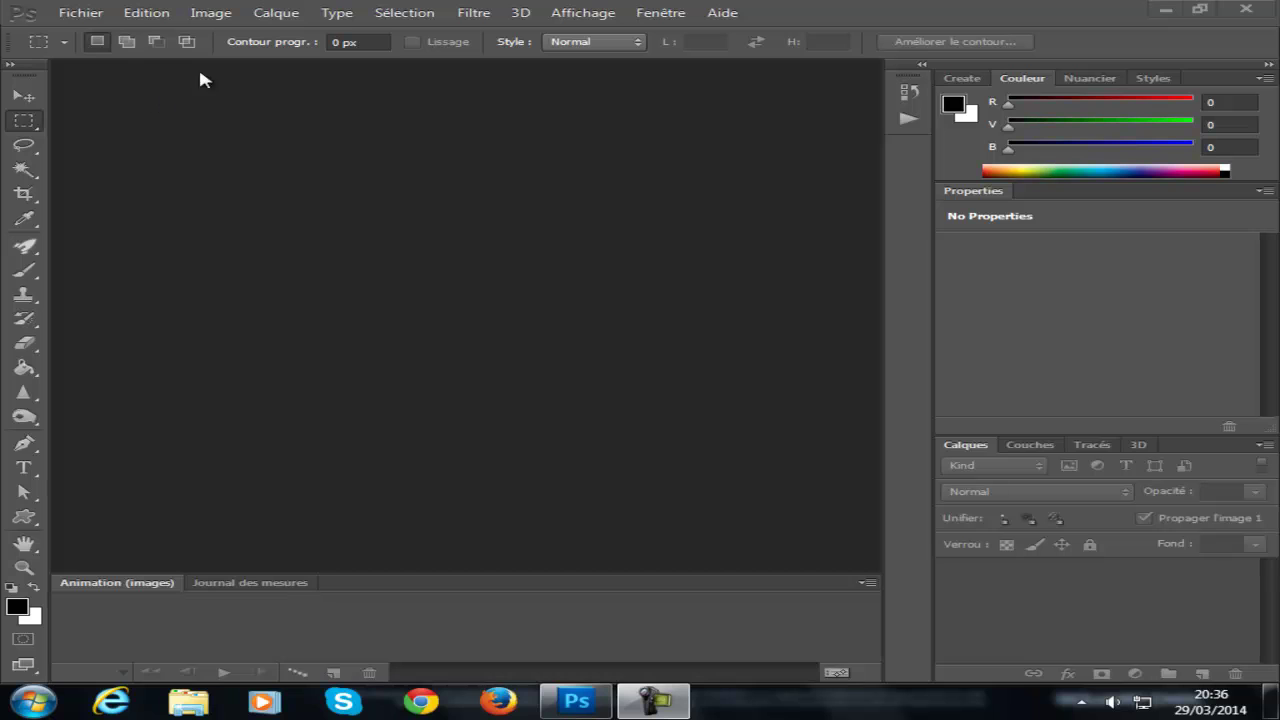
- Open the balloon photo 1201141246141007849297719.jpg from the desktop in Photoshop
click(1165, 9)
drag(70, 135, 497, 334)
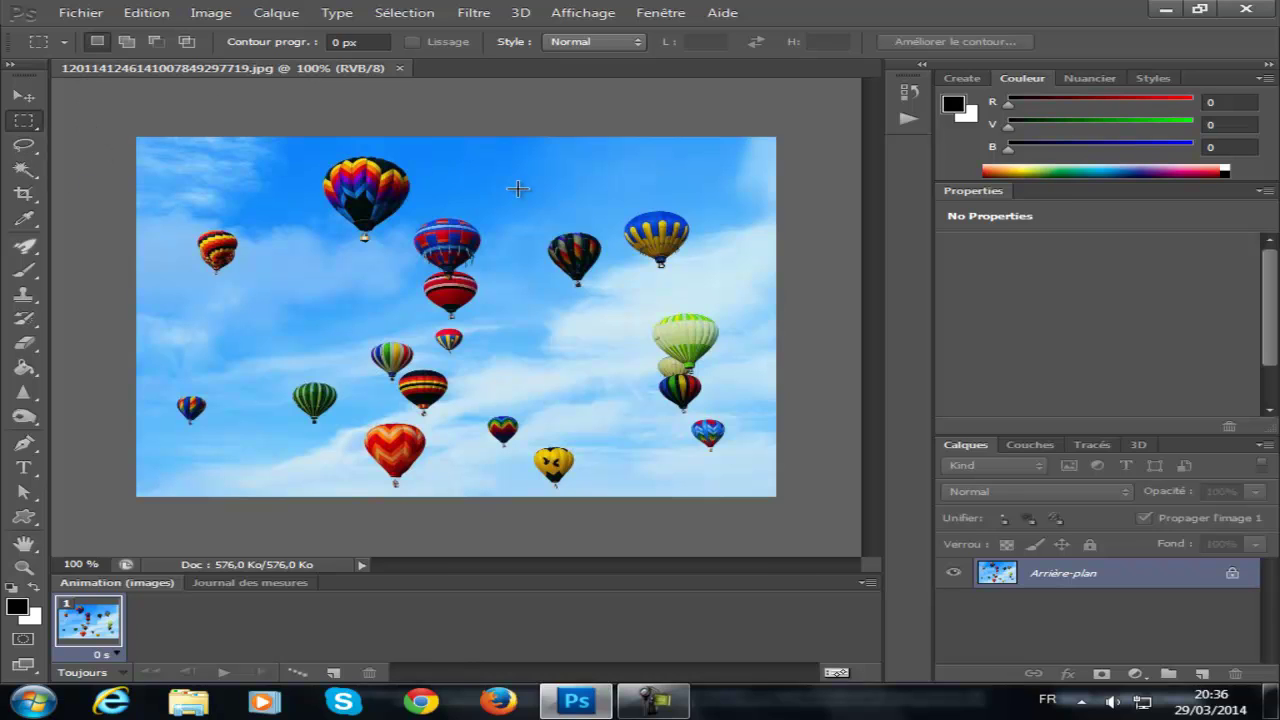
- Place the Final Fantasy image from the desktop over the balloon photo at about 91.8% by 109.6%, and delete its layer
click(25, 98)
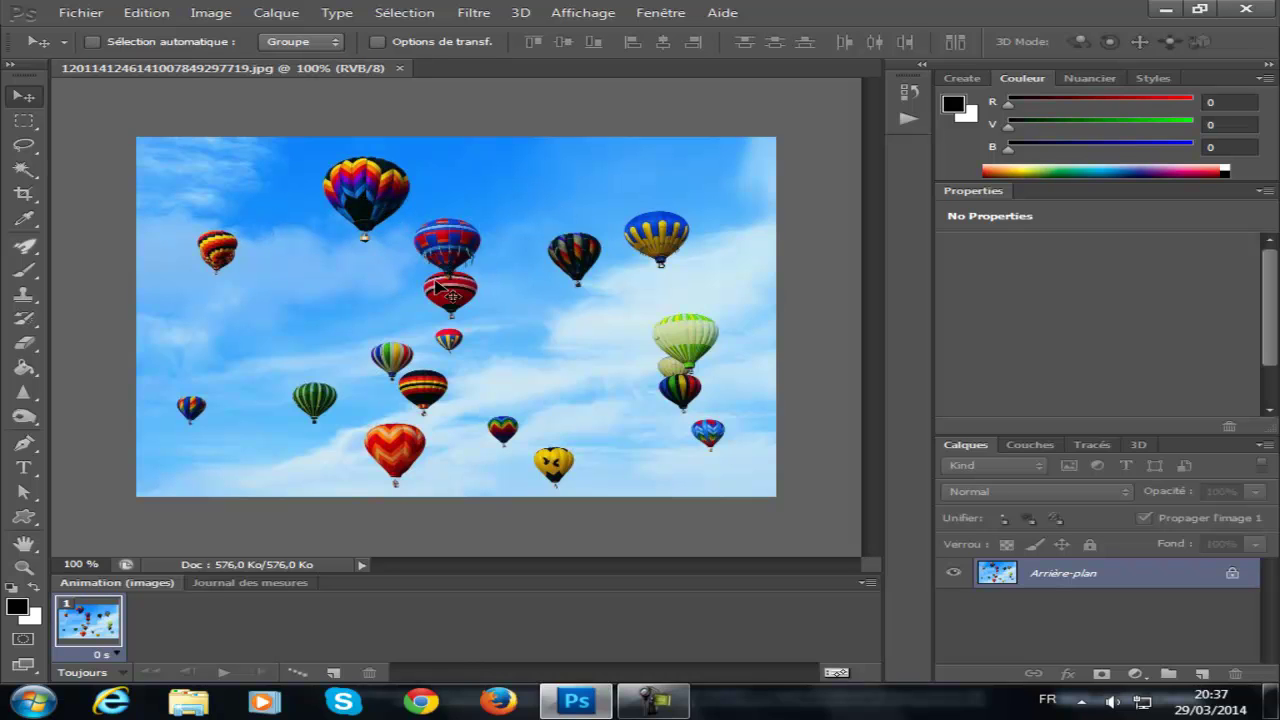
click(1166, 10)
drag(105, 54, 497, 337)
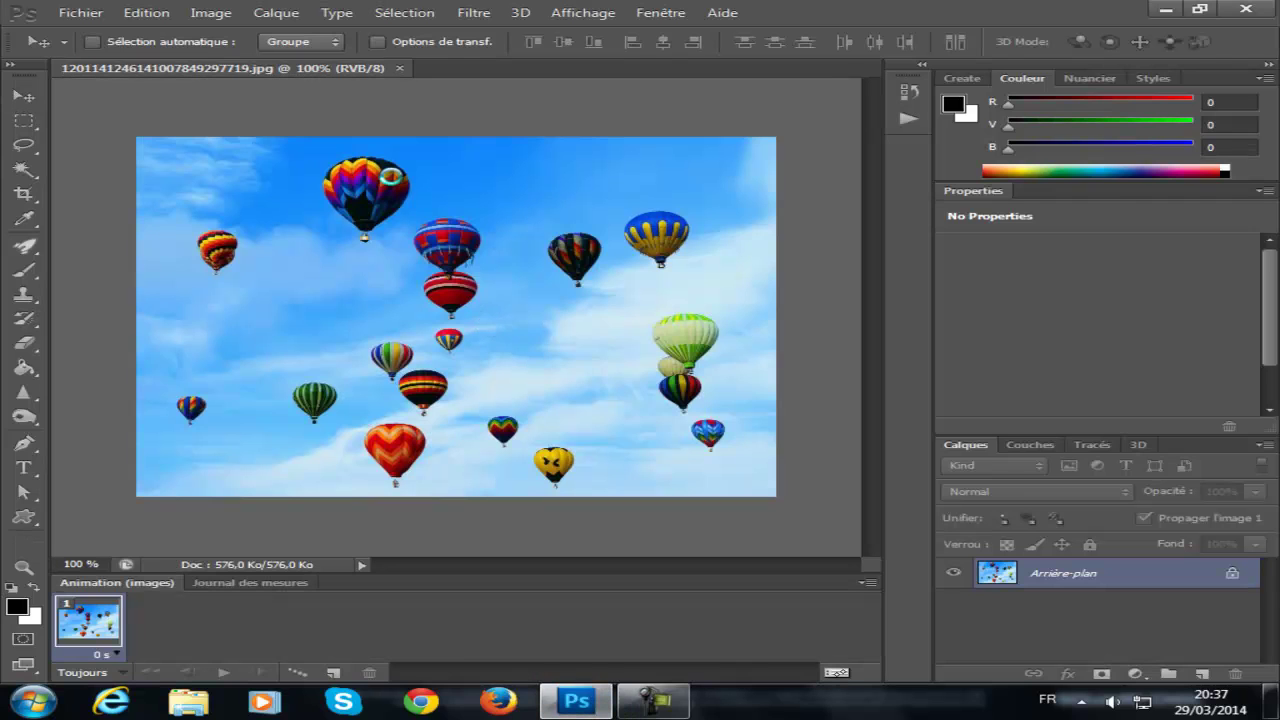
drag(380, 204, 400, 266)
drag(148, 265, 184, 219)
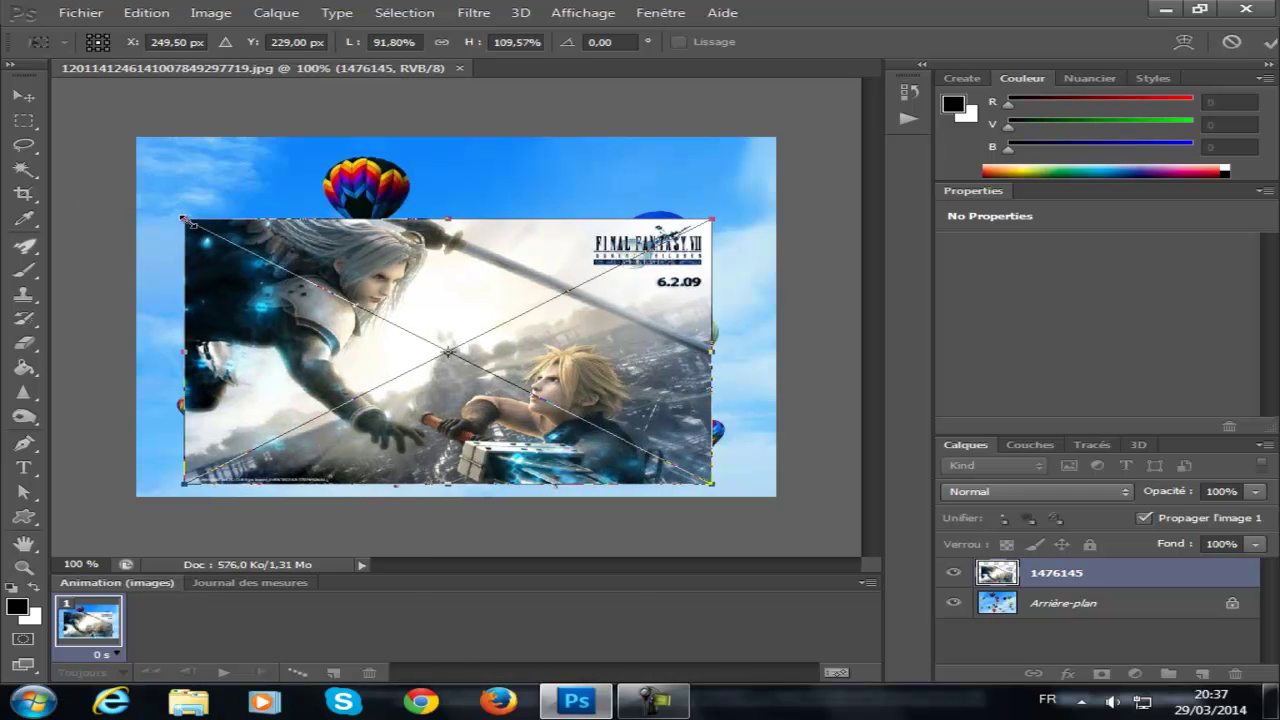
key(Return)
key(Delete)
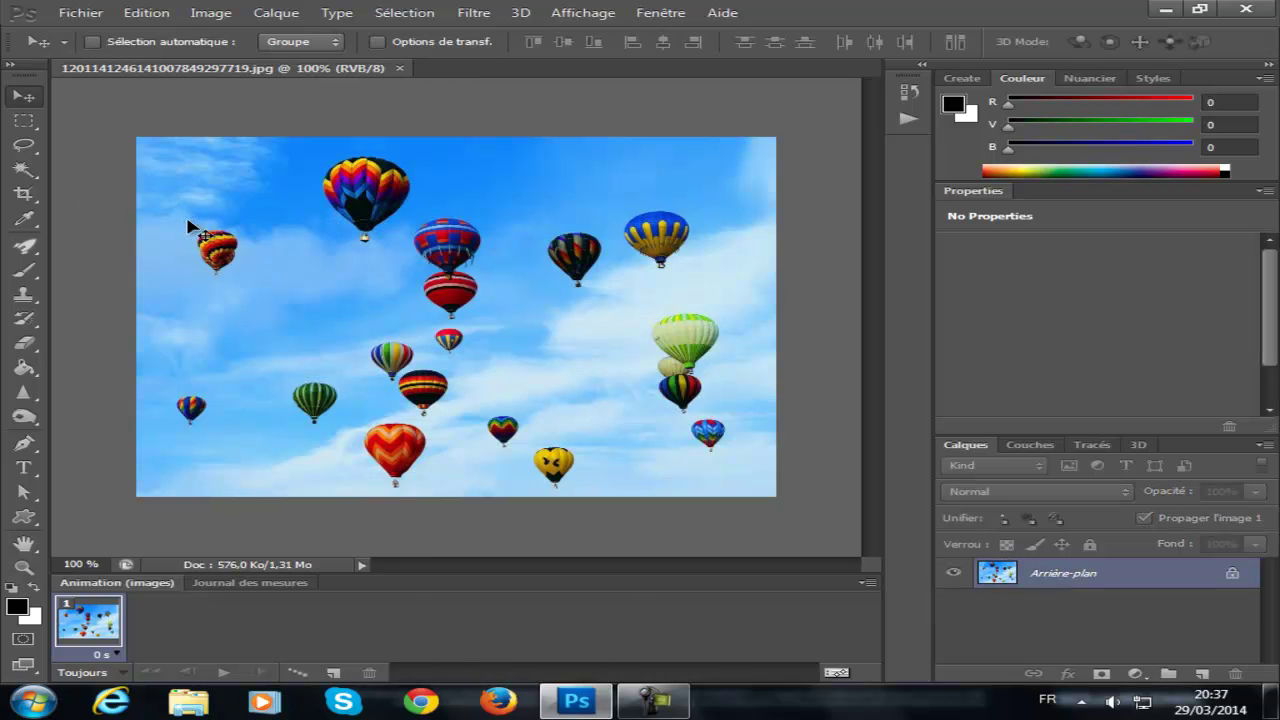
- Marquee-select a rectangle of sky in the photo's upper-right corner and erase the pixels inside it with the Eraser
click(24, 120)
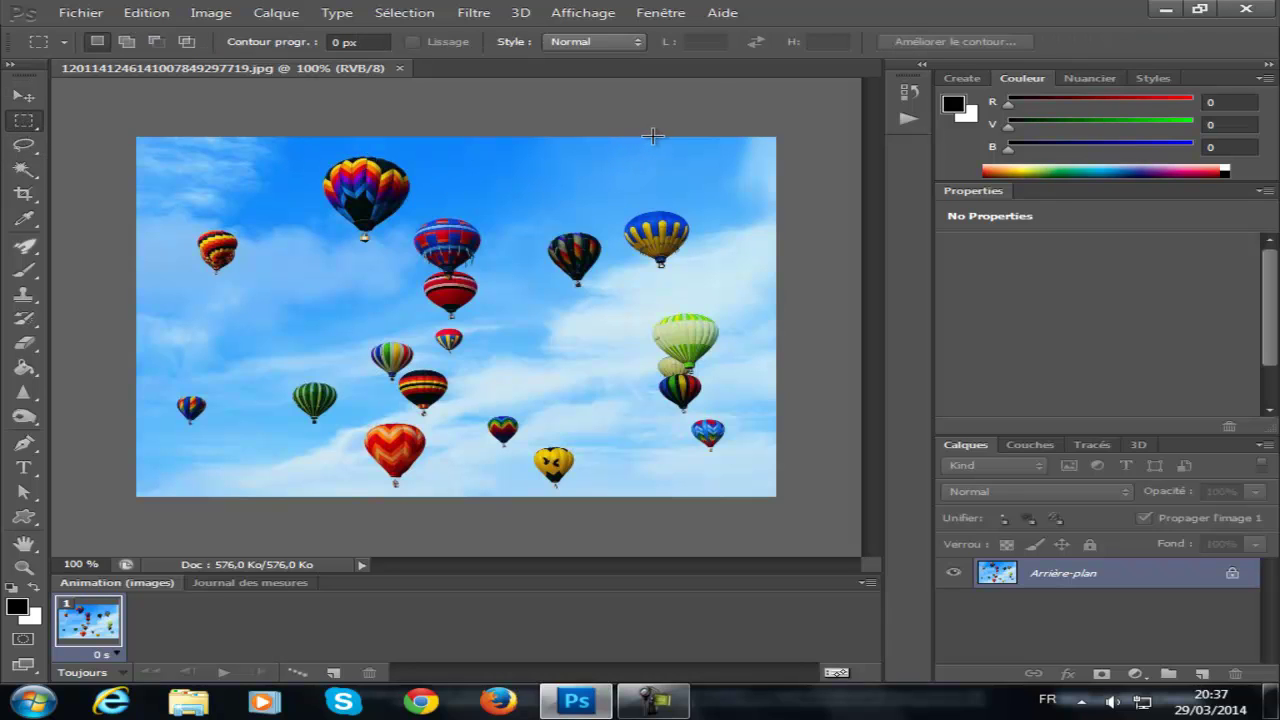
drag(659, 140, 774, 191)
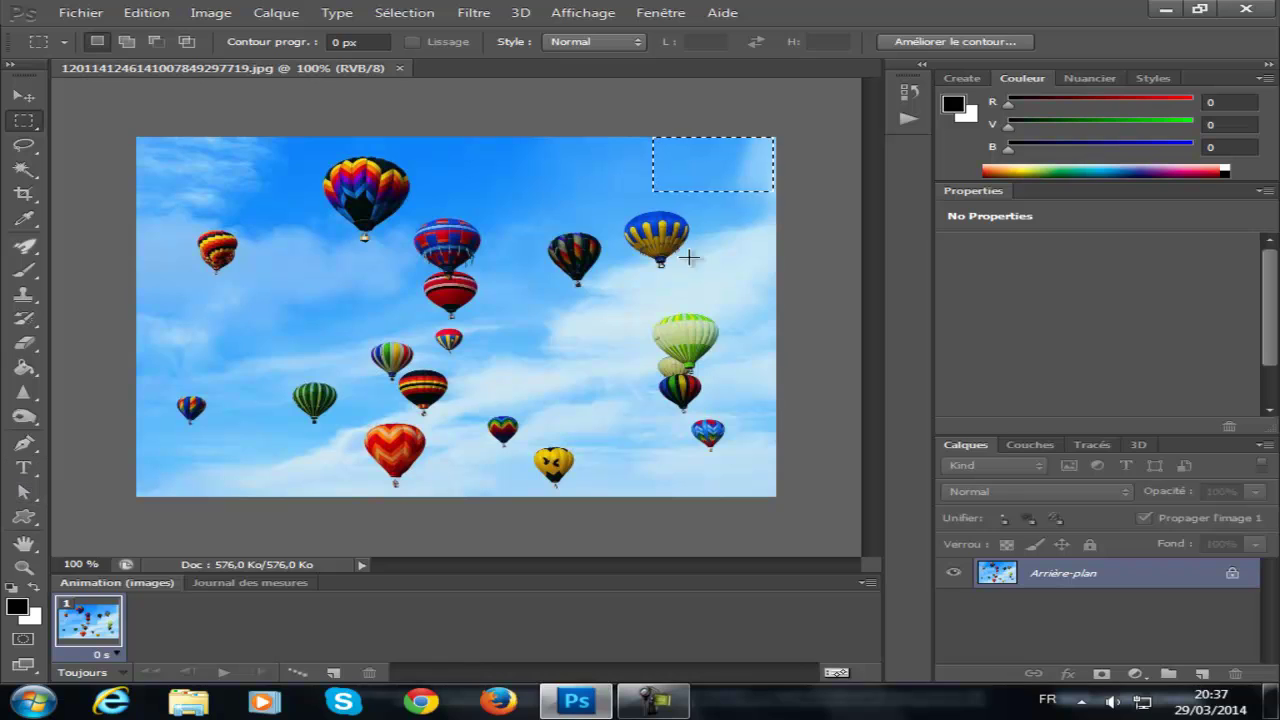
click(20, 341)
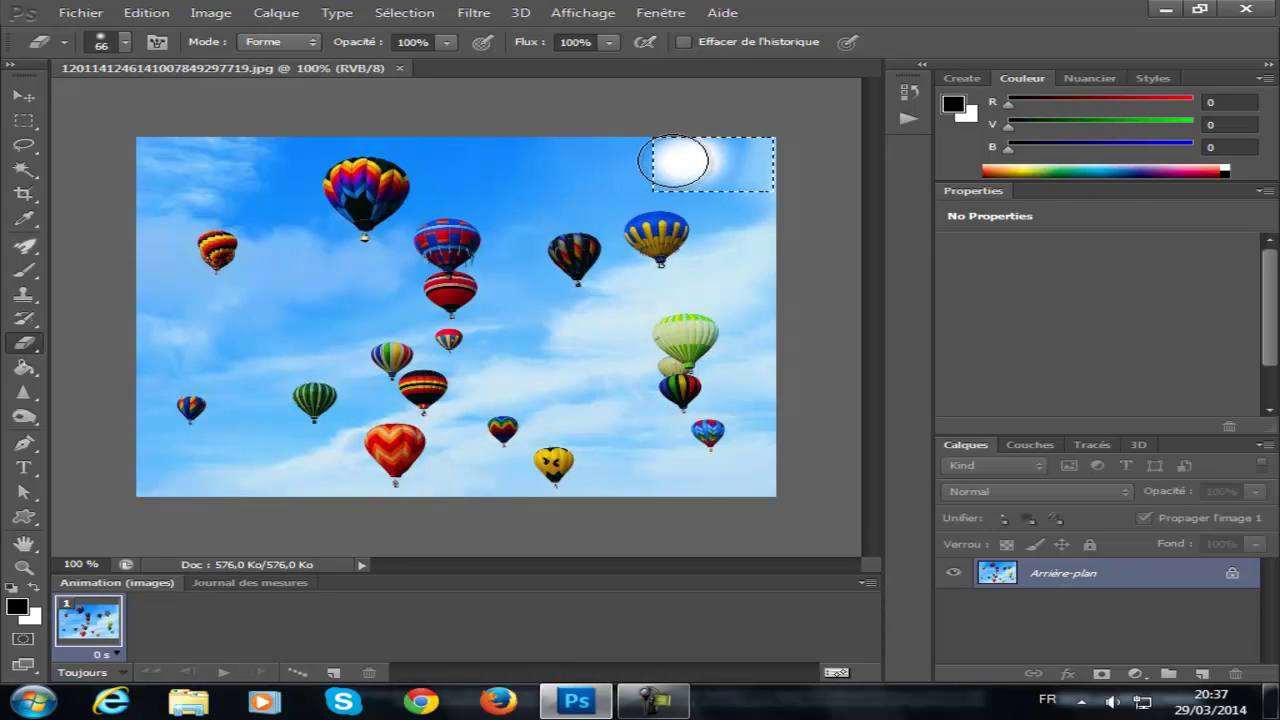
drag(731, 173, 688, 173)
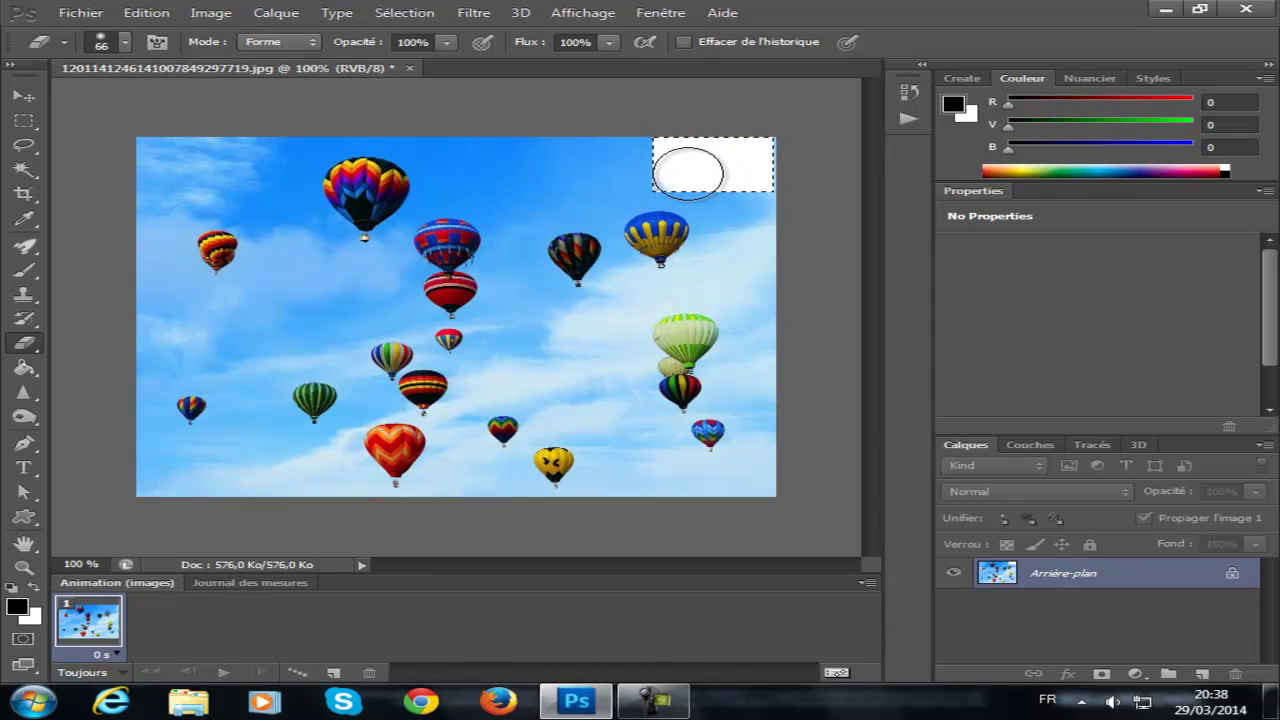
- Undo the last eraser stroke and clear the rectangular selection
key(ctrl+z)
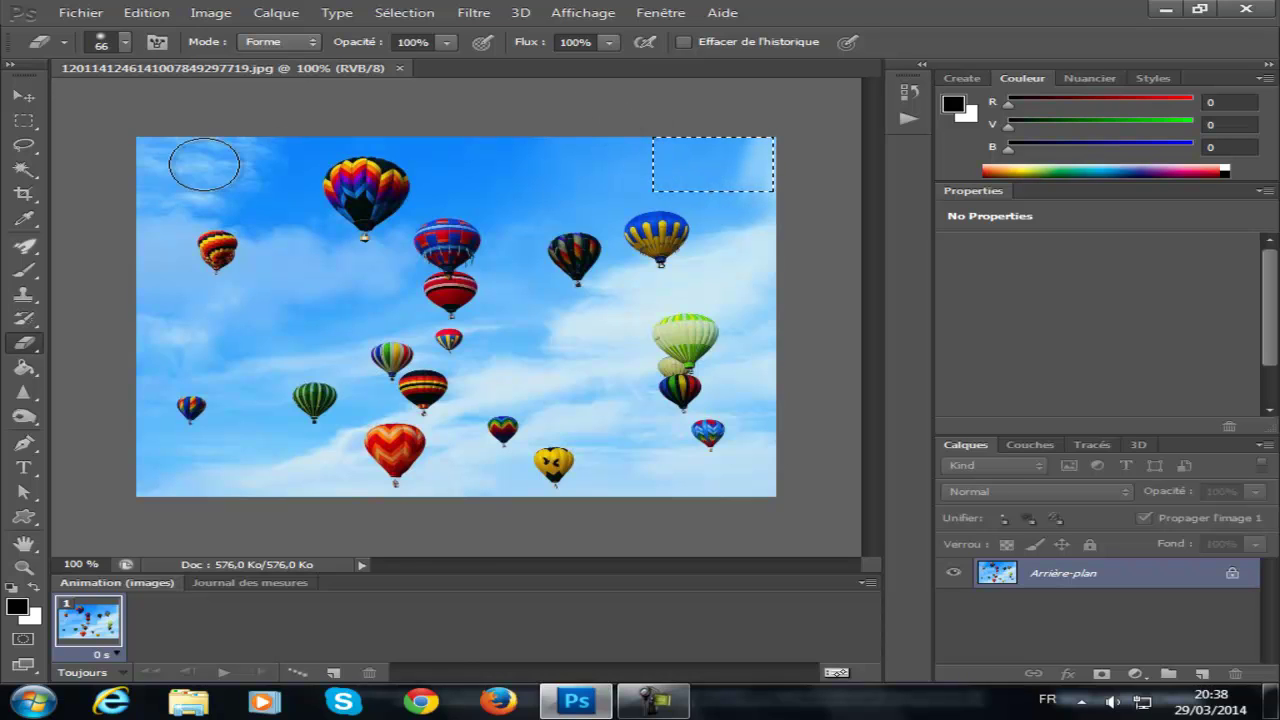
click(26, 122)
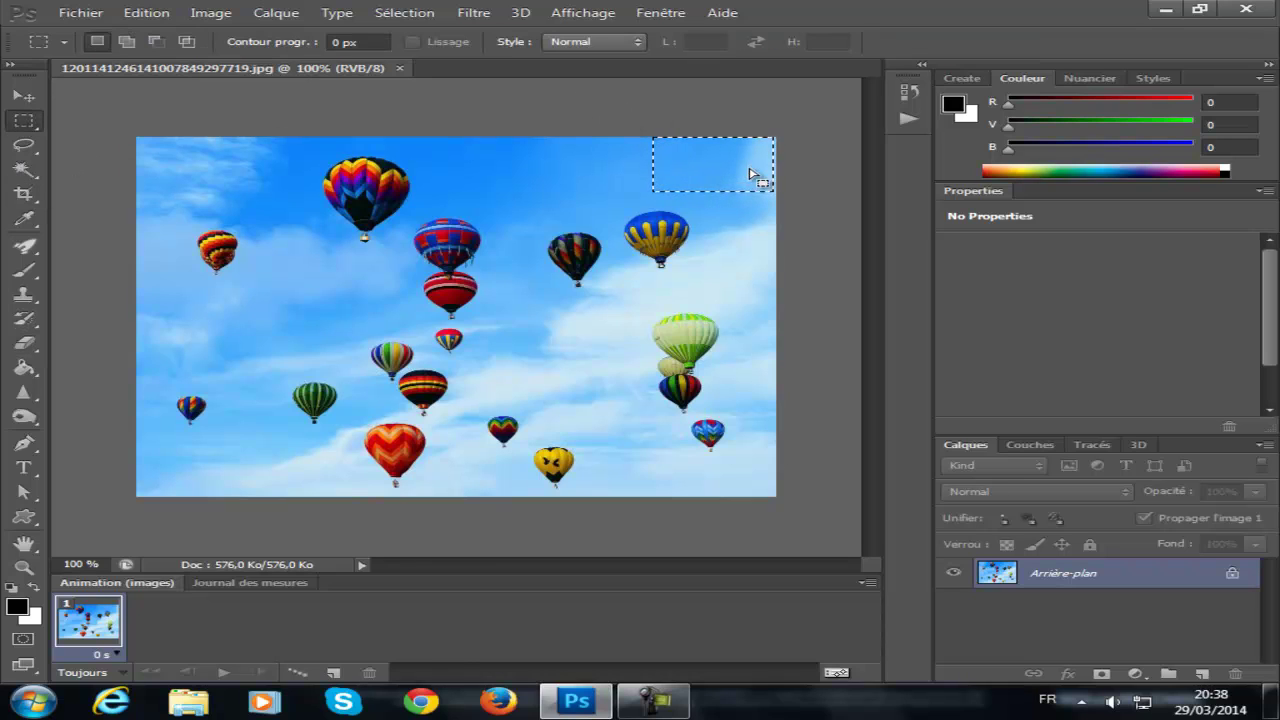
click(740, 137)
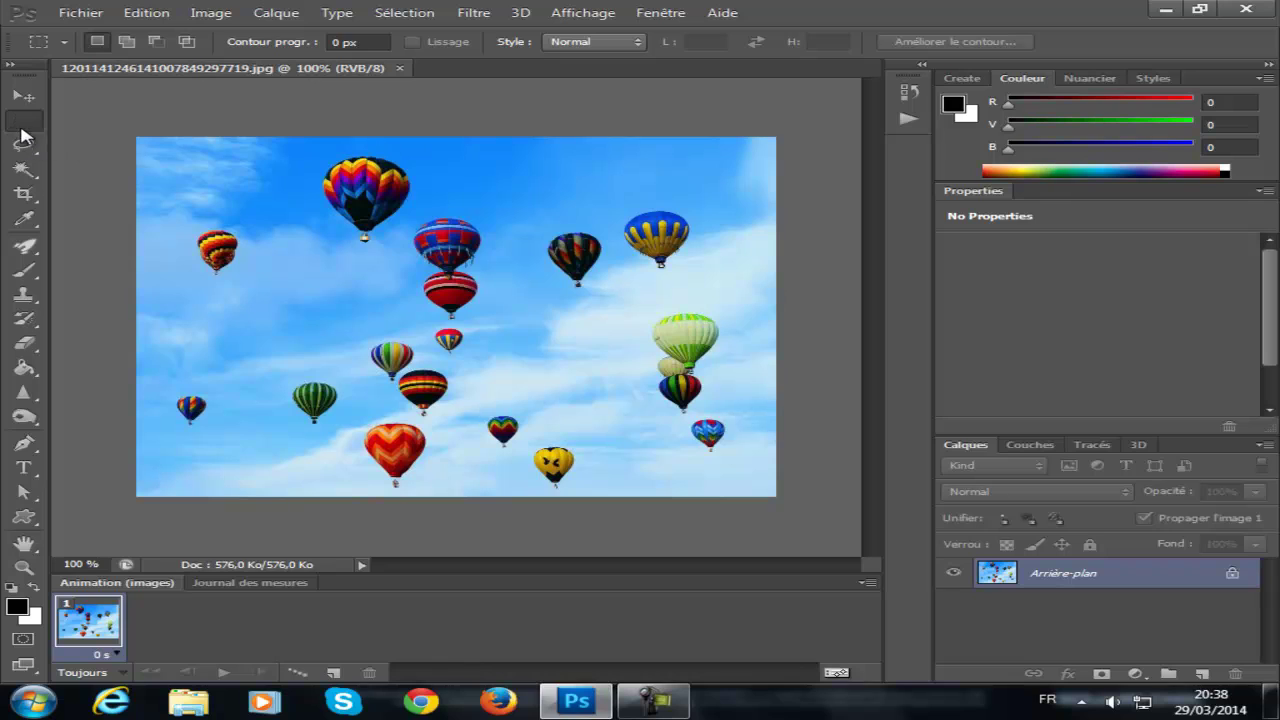
- Make a freehand Lasso selection across the sky and balloons in the upper part of the photo, and clear it
right_click(27, 128)
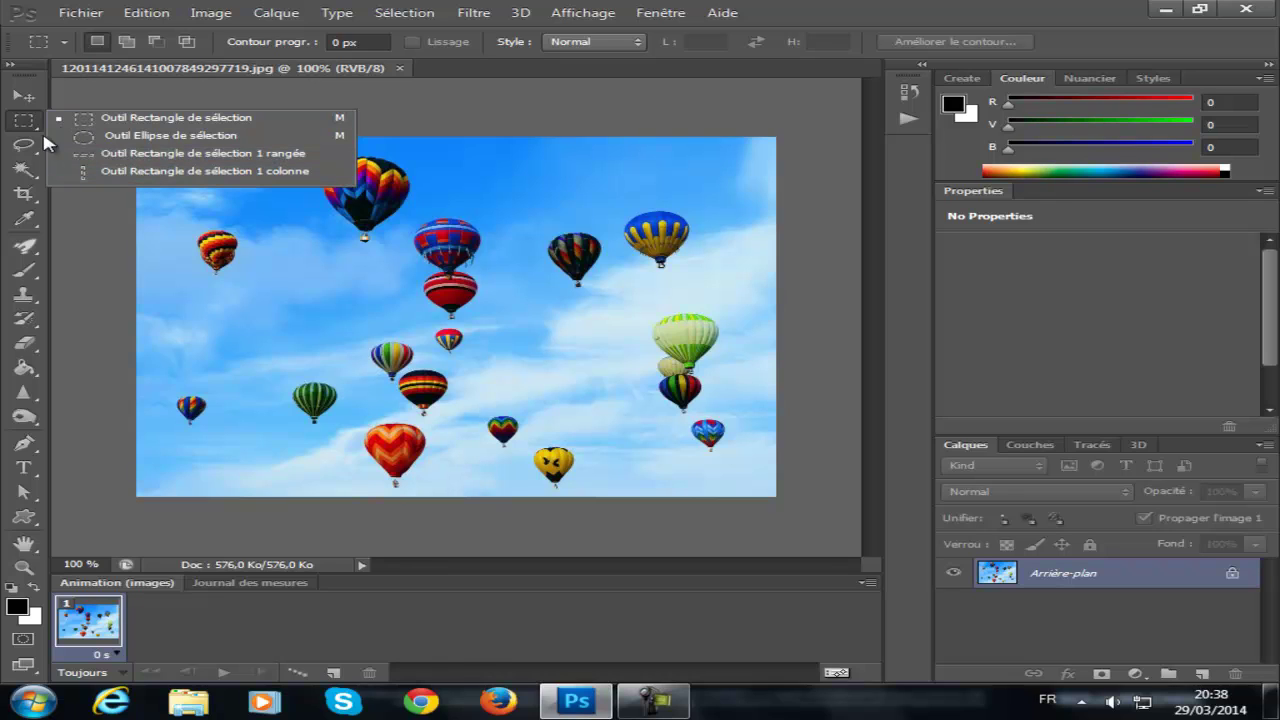
click(23, 147)
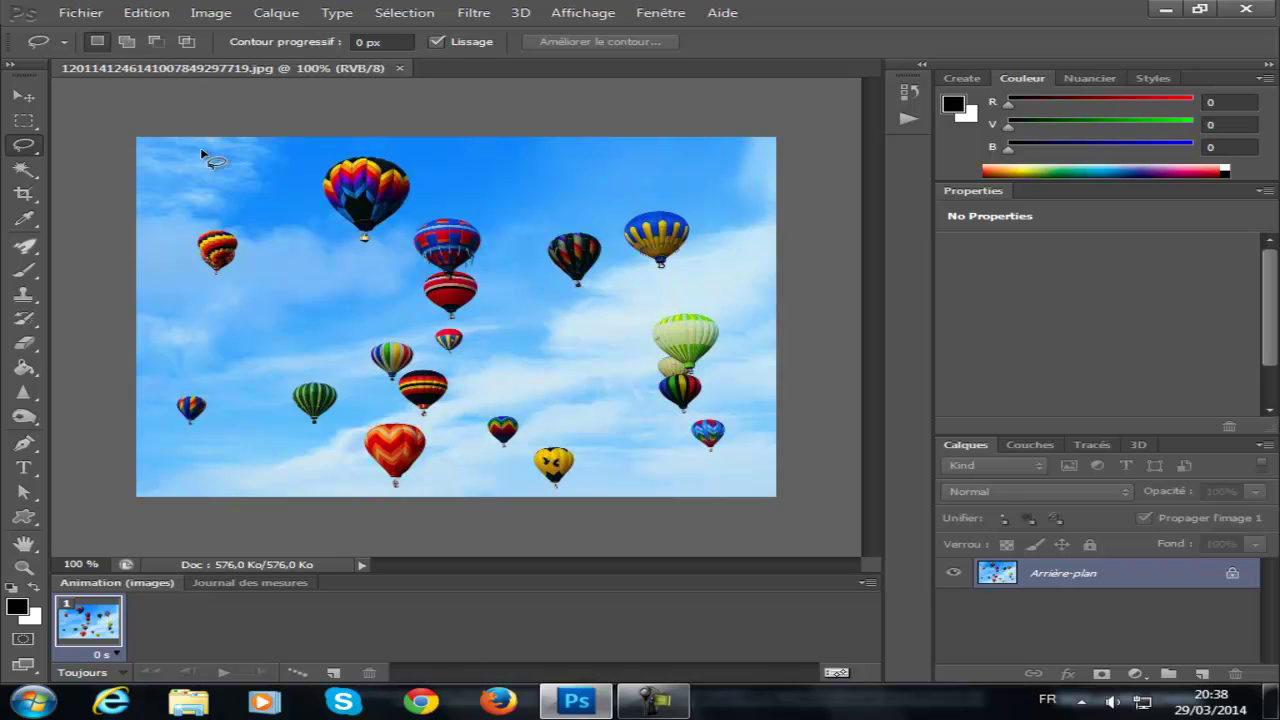
mouse_move(621, 144)
mouse_down()
mouse_move(563, 177)
mouse_move(638, 201)
mouse_move(577, 225)
mouse_move(485, 213)
mouse_move(560, 300)
mouse_move(551, 306)
mouse_up()
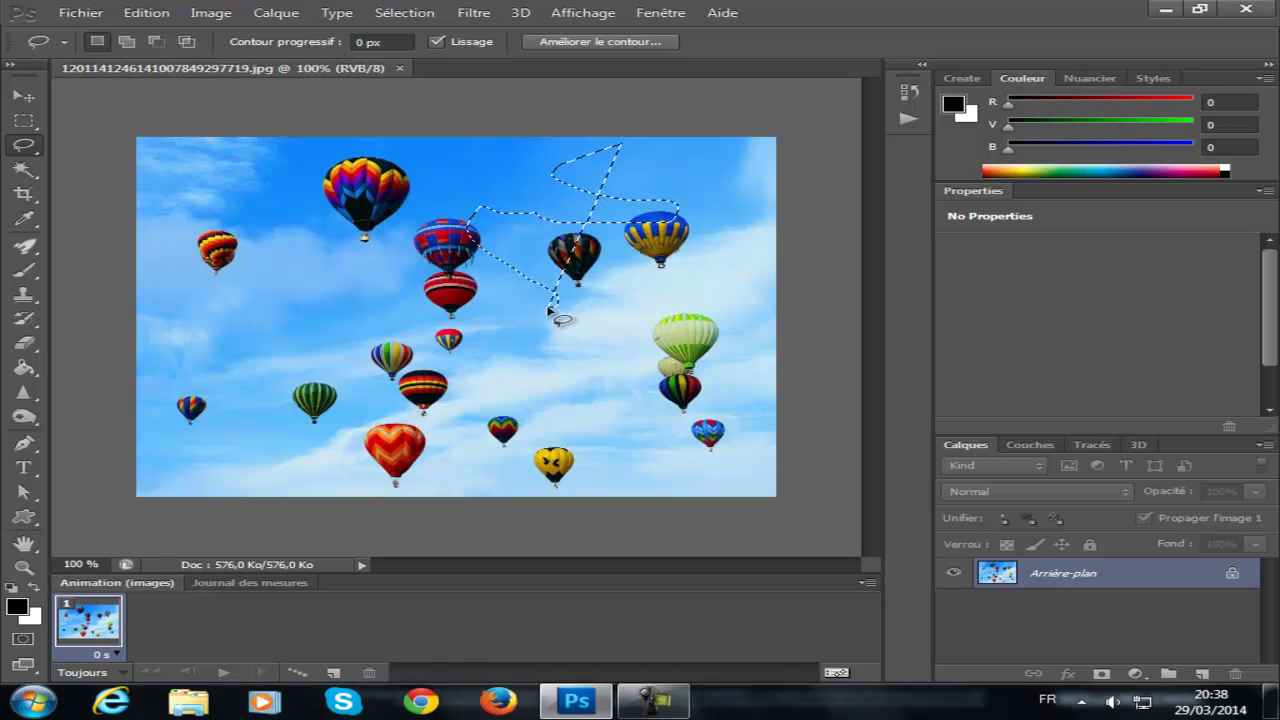
click(531, 218)
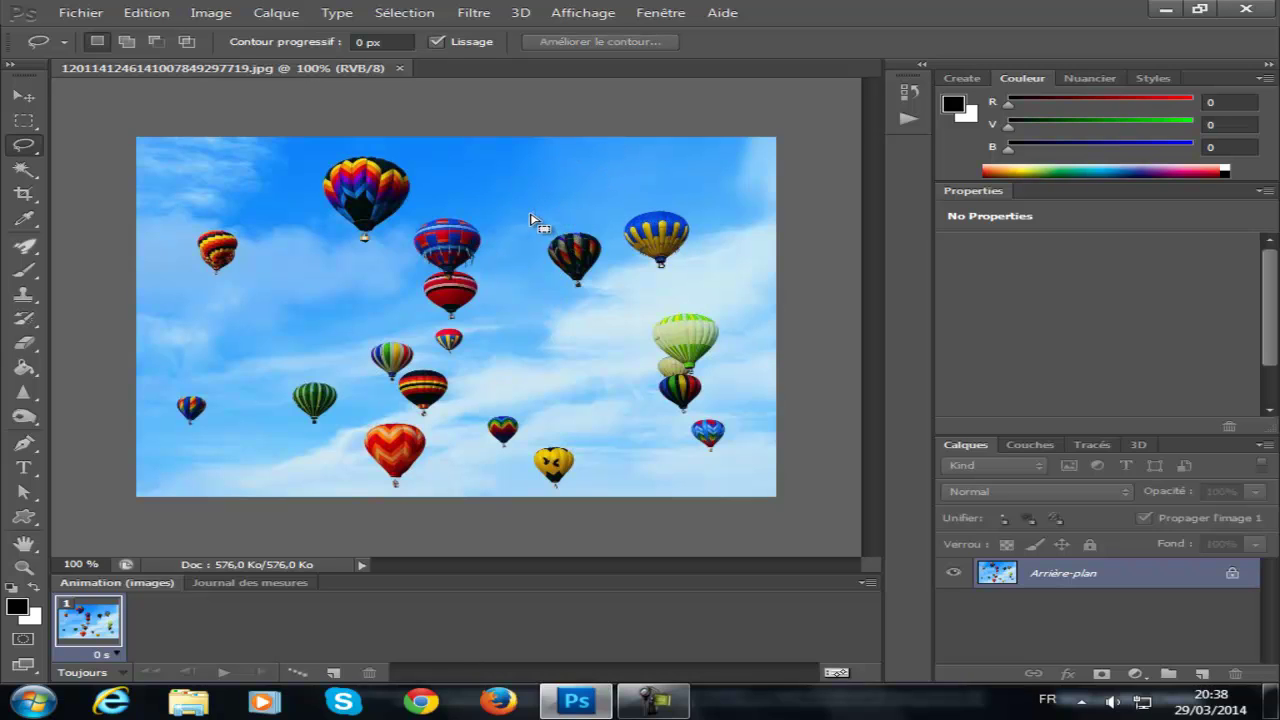
- Select different areas of sky with the Magic Wand at tolerance 32, and clear the selection
click(23, 170)
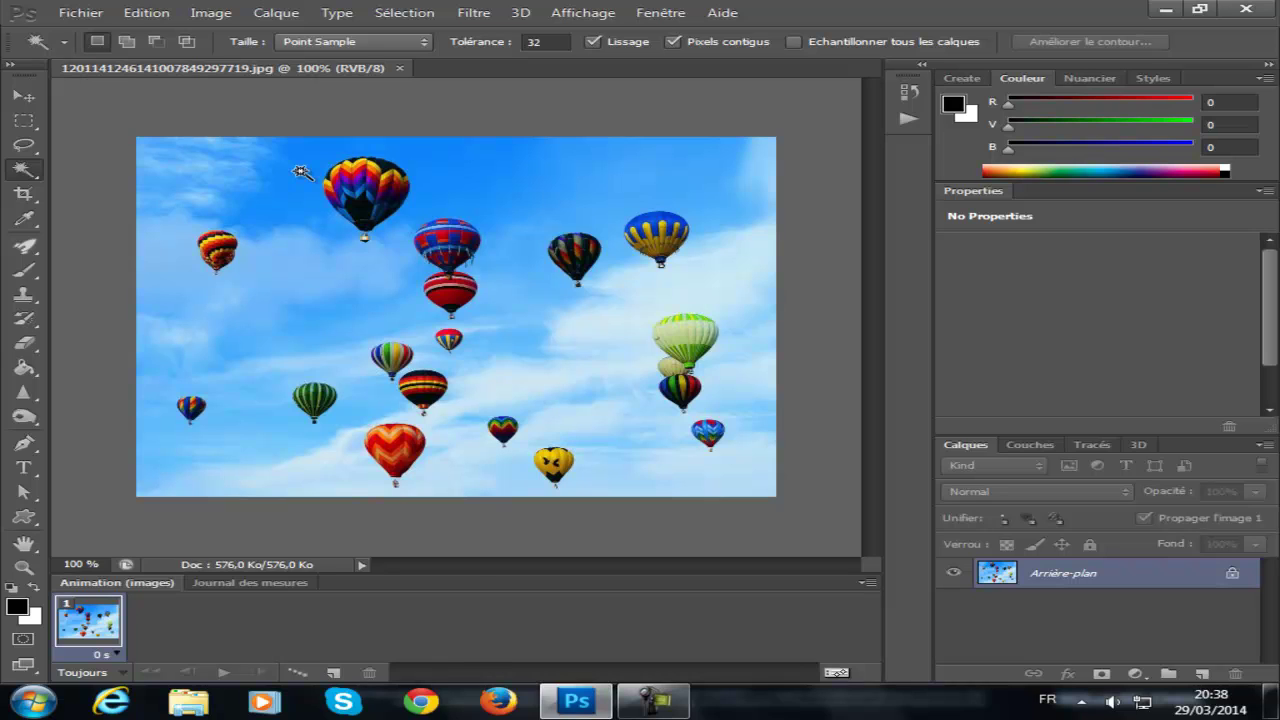
click(425, 152)
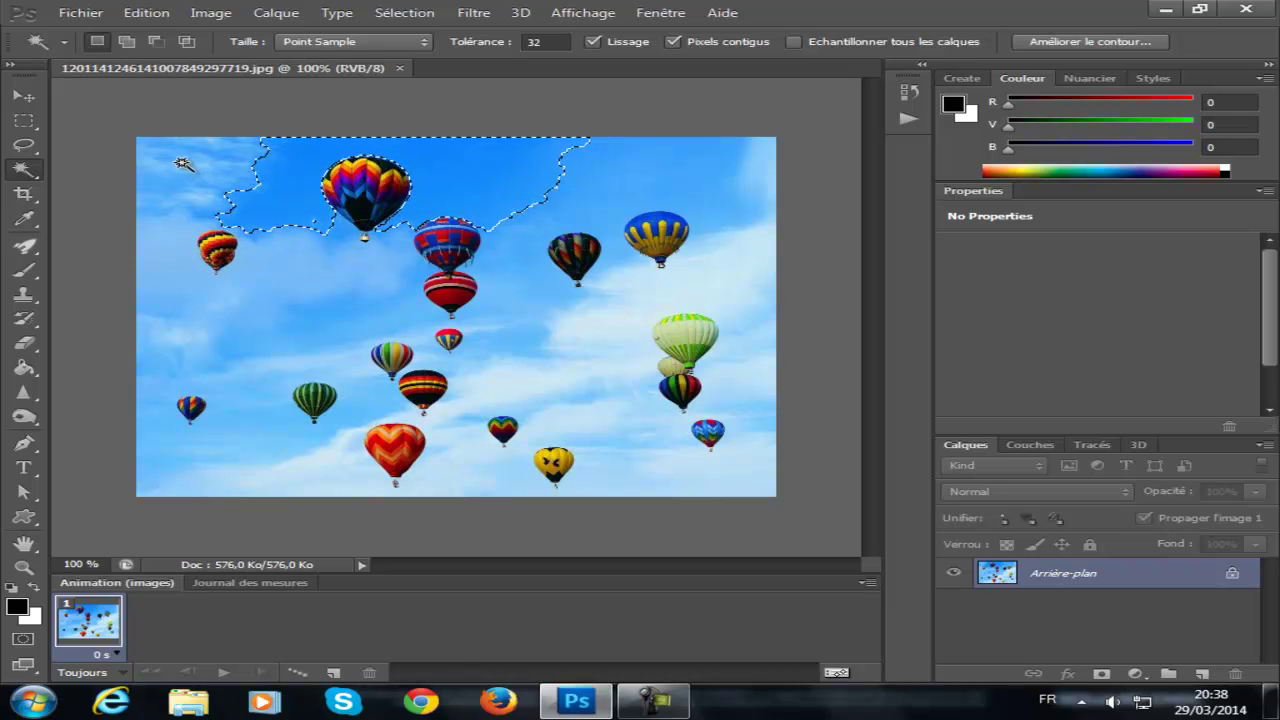
click(268, 278)
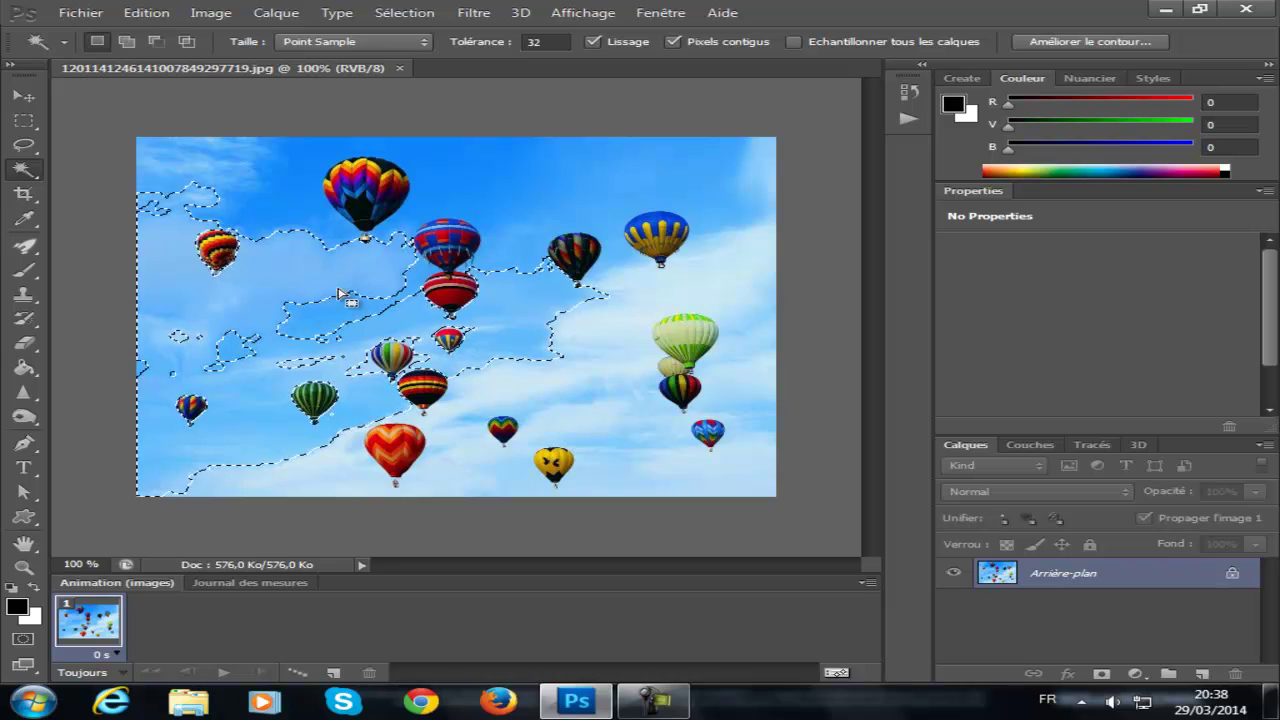
click(625, 333)
key(ctrl+d)
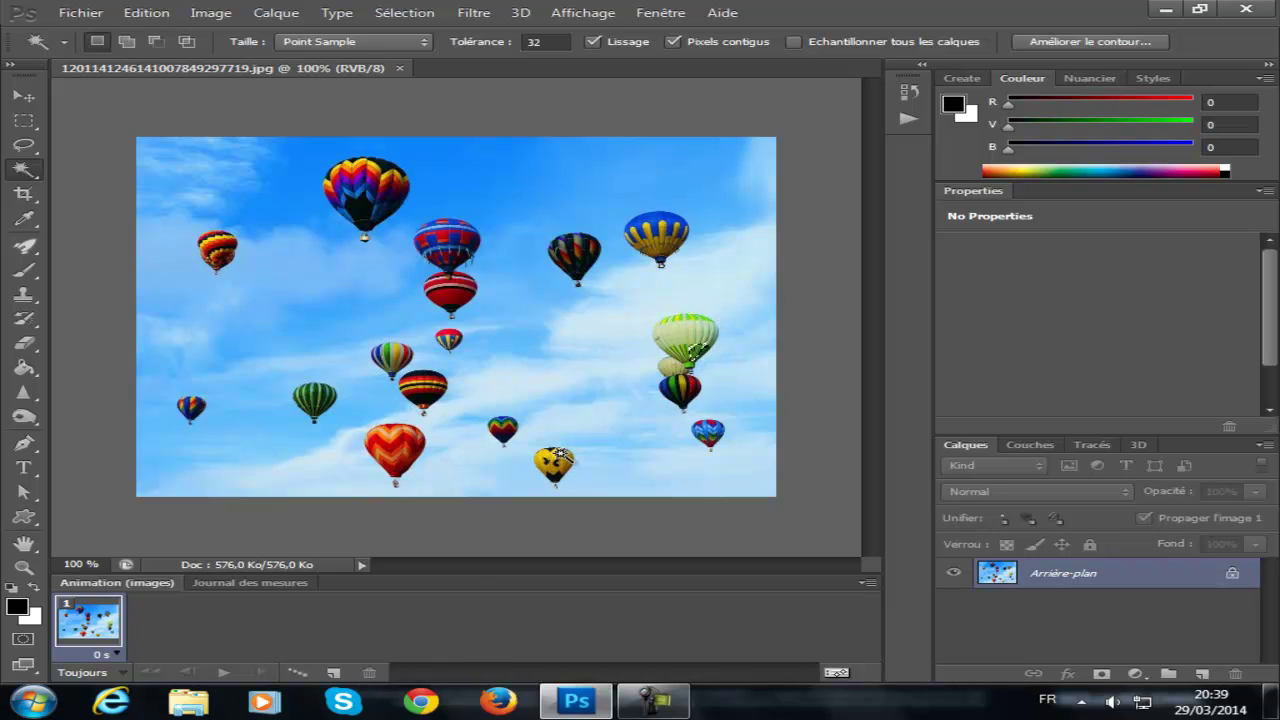
- Select a yellow area on the balloon with a face using the Magic Wand, and switch to the Crop tool
click(558, 466)
right_click(18, 176)
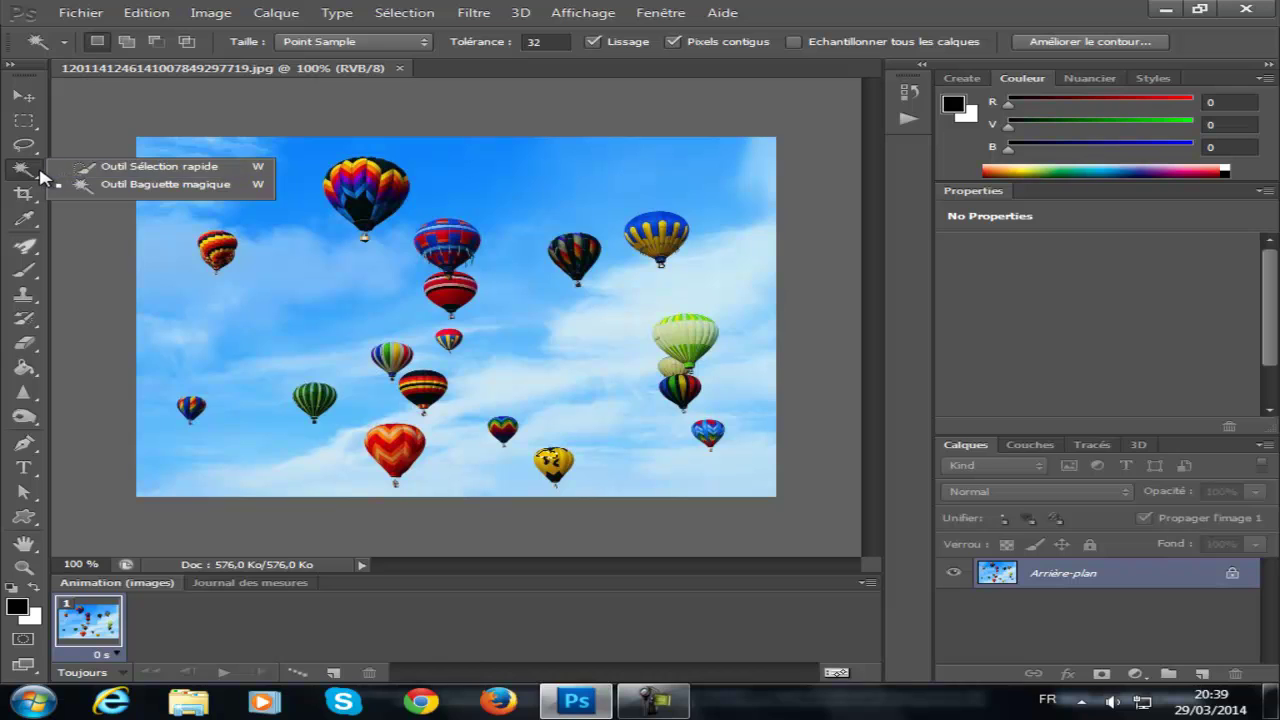
click(40, 176)
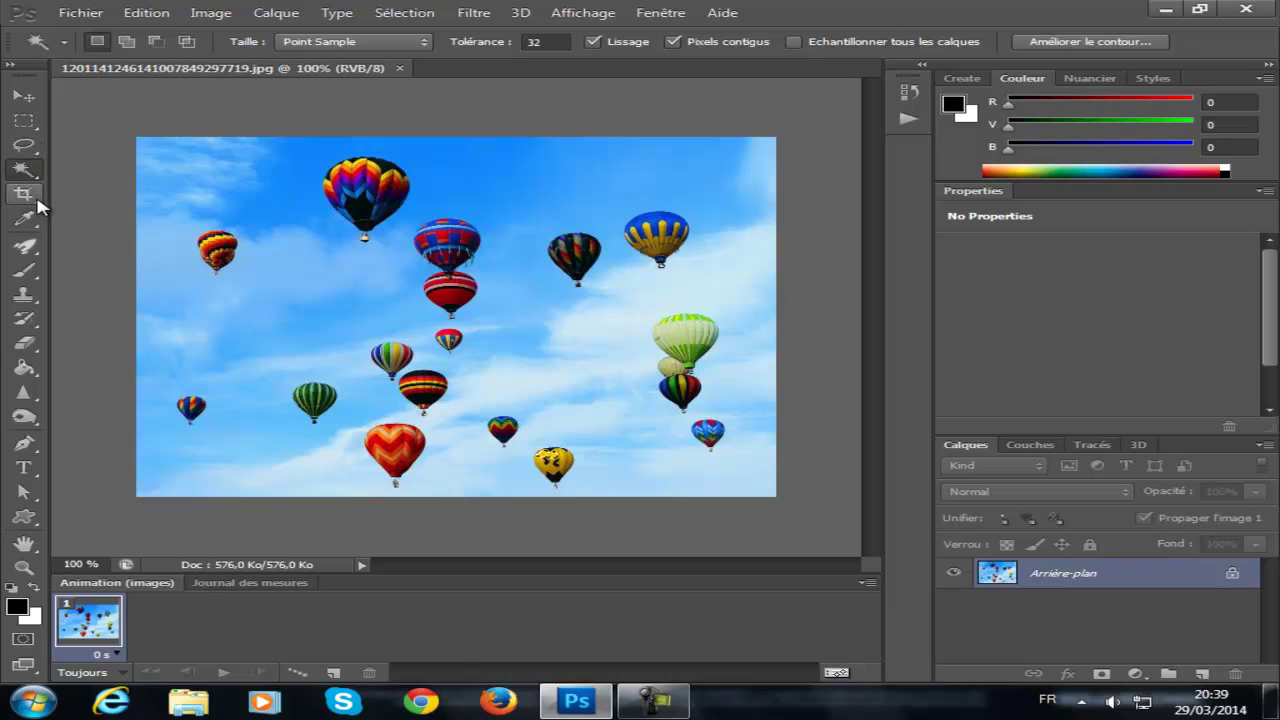
click(26, 194)
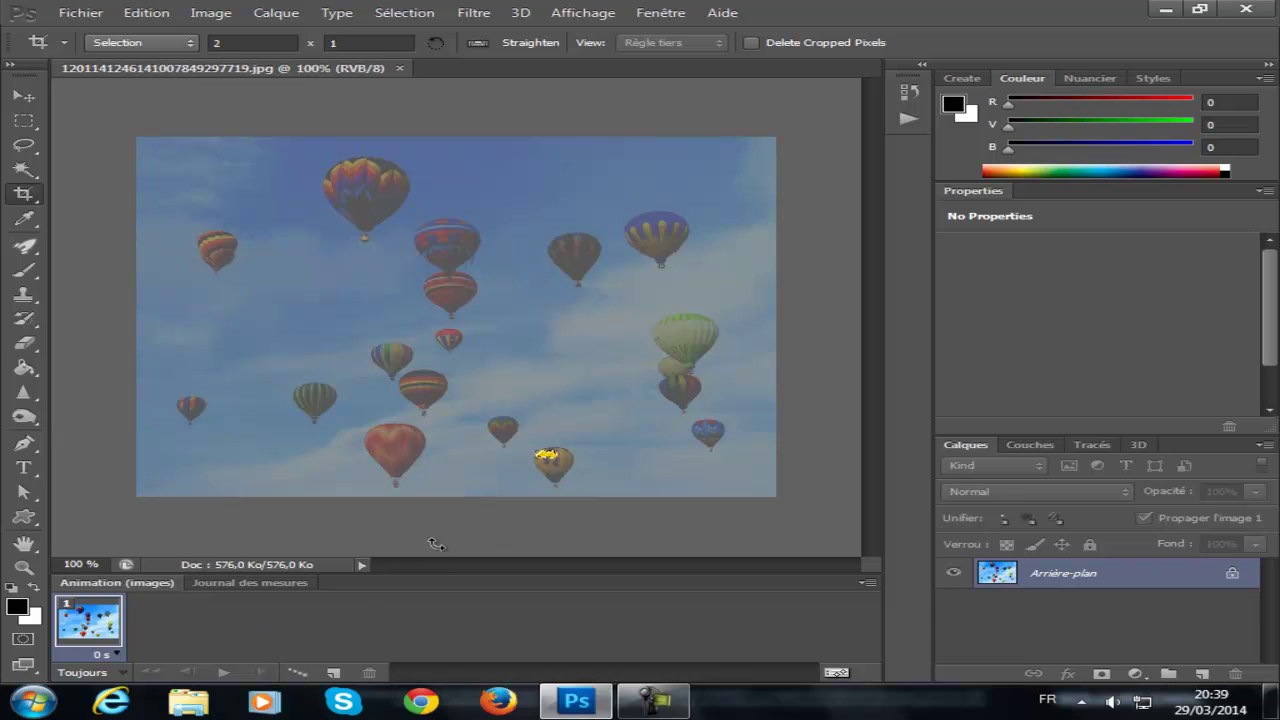
- Detach the Animation panel from its dock and clear the selection on the yellow balloon
drag(437, 589, 477, 592)
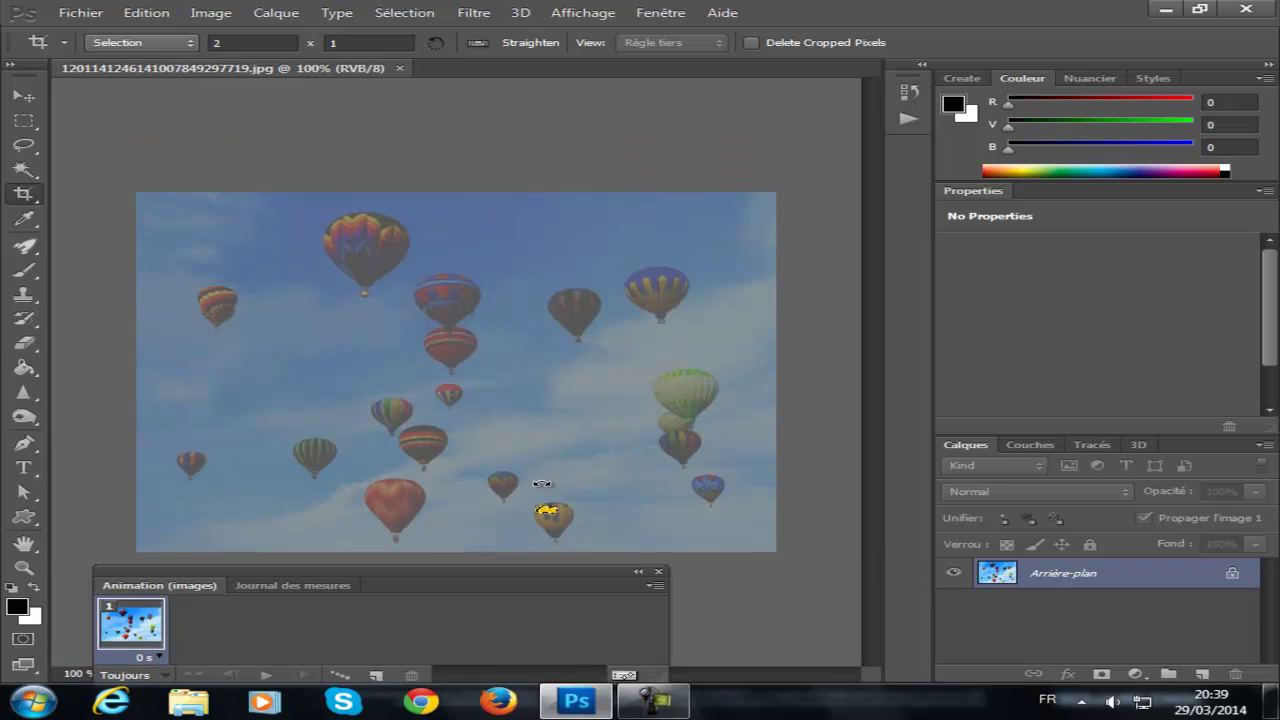
click(24, 96)
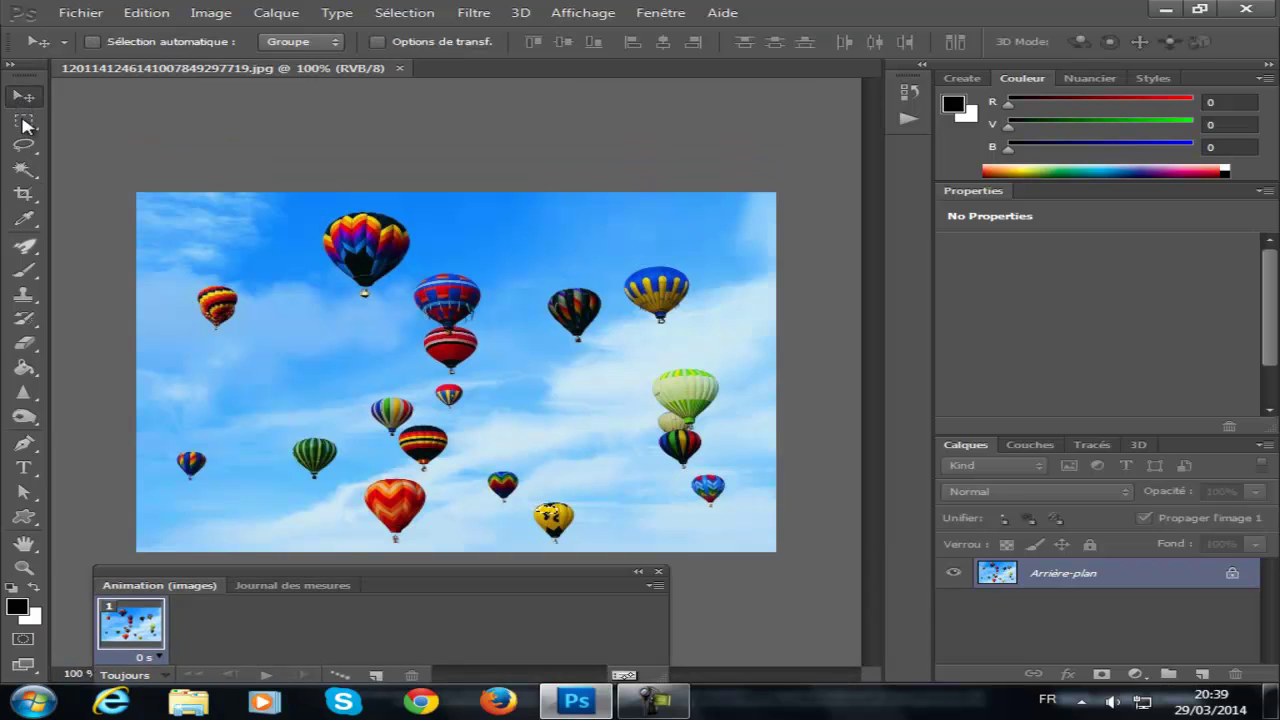
click(26, 170)
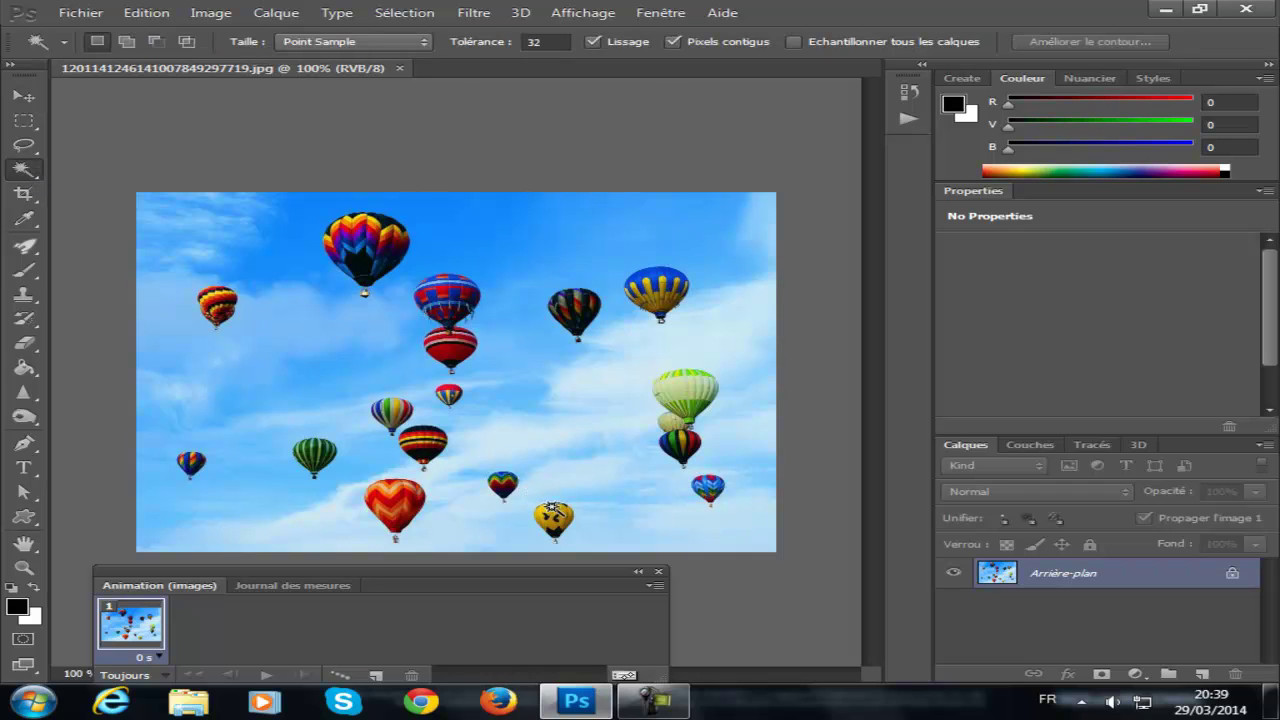
- Crop the image at the custom 553 x 305 ratio to a smaller centred frame, trimming all four edges
click(24, 194)
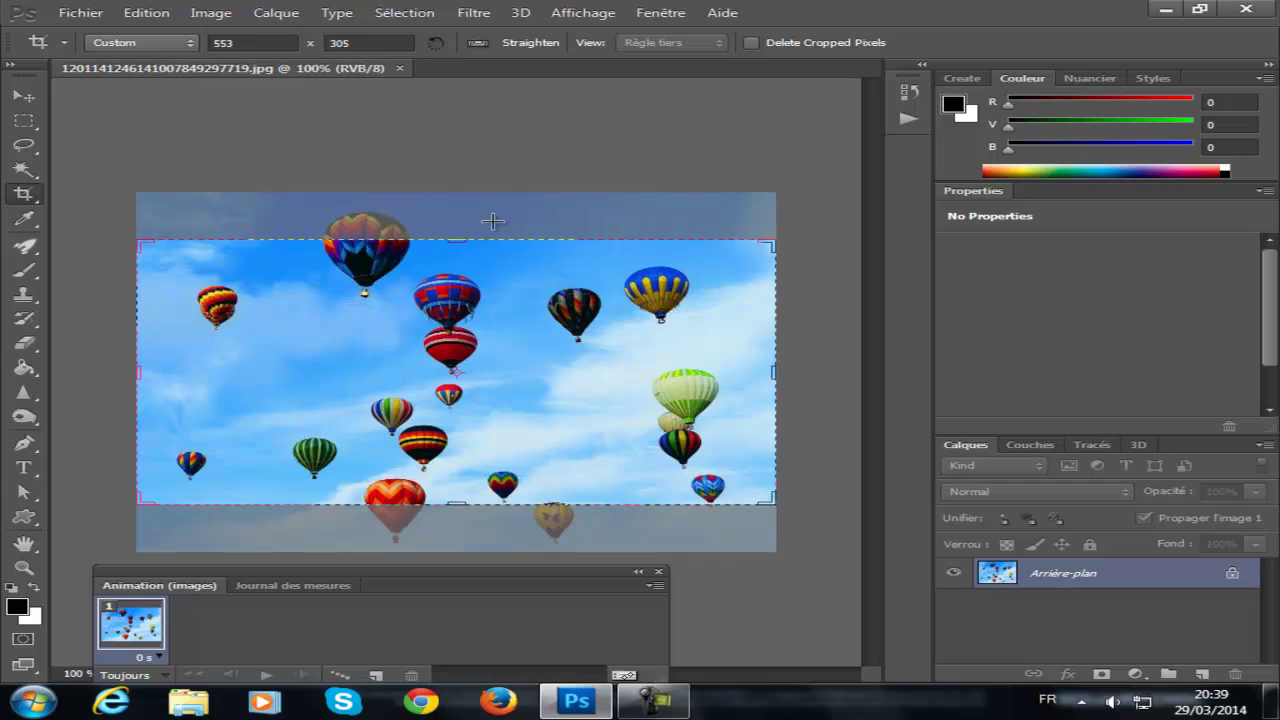
click(131, 237)
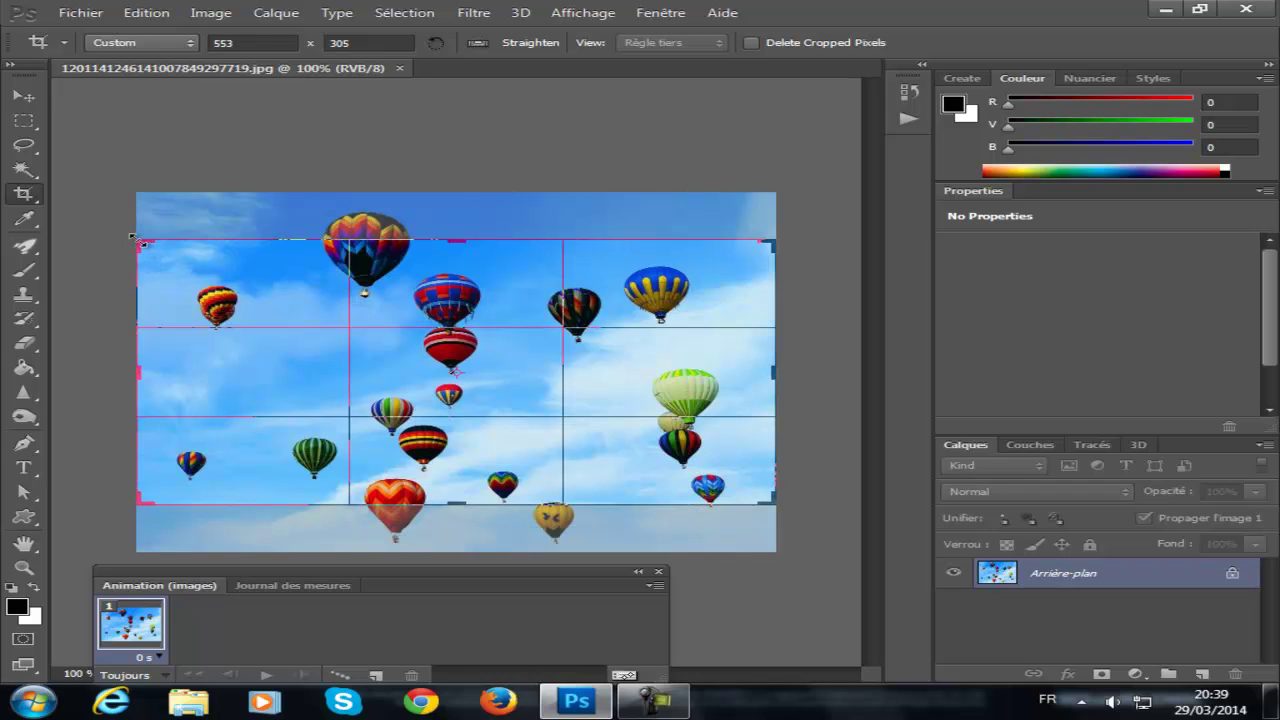
drag(131, 237, 155, 248)
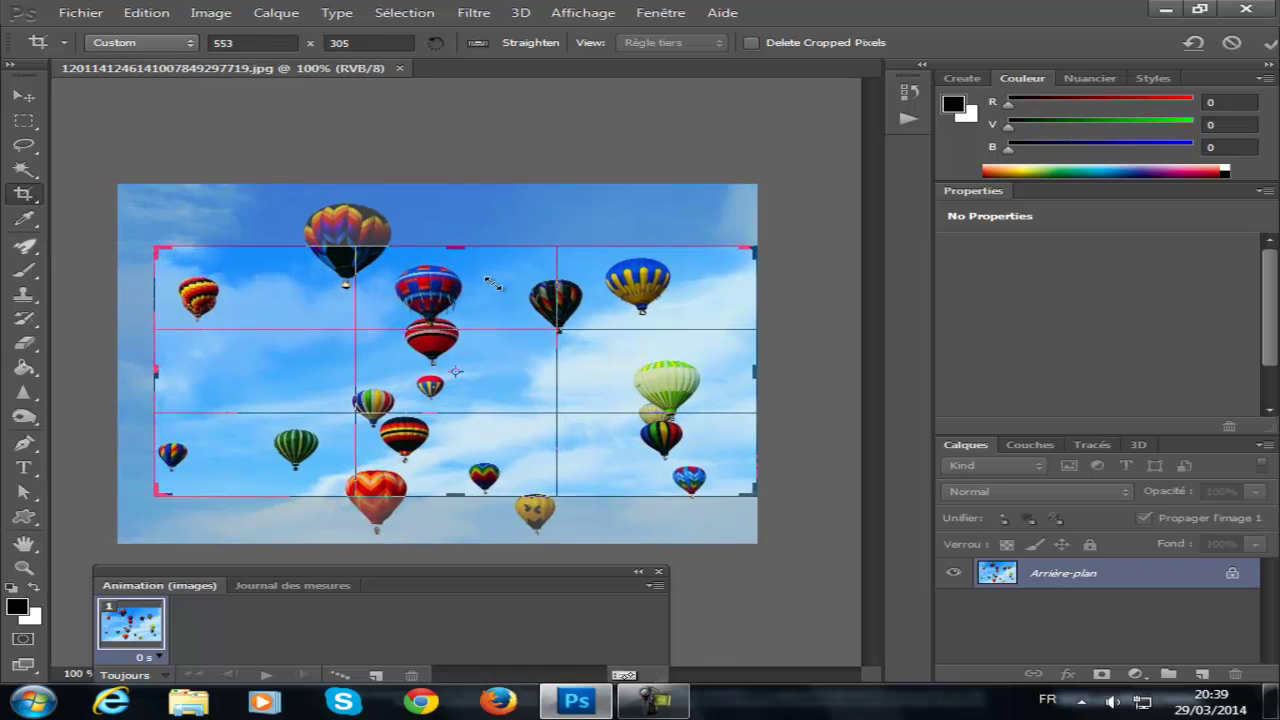
drag(756, 246, 752, 246)
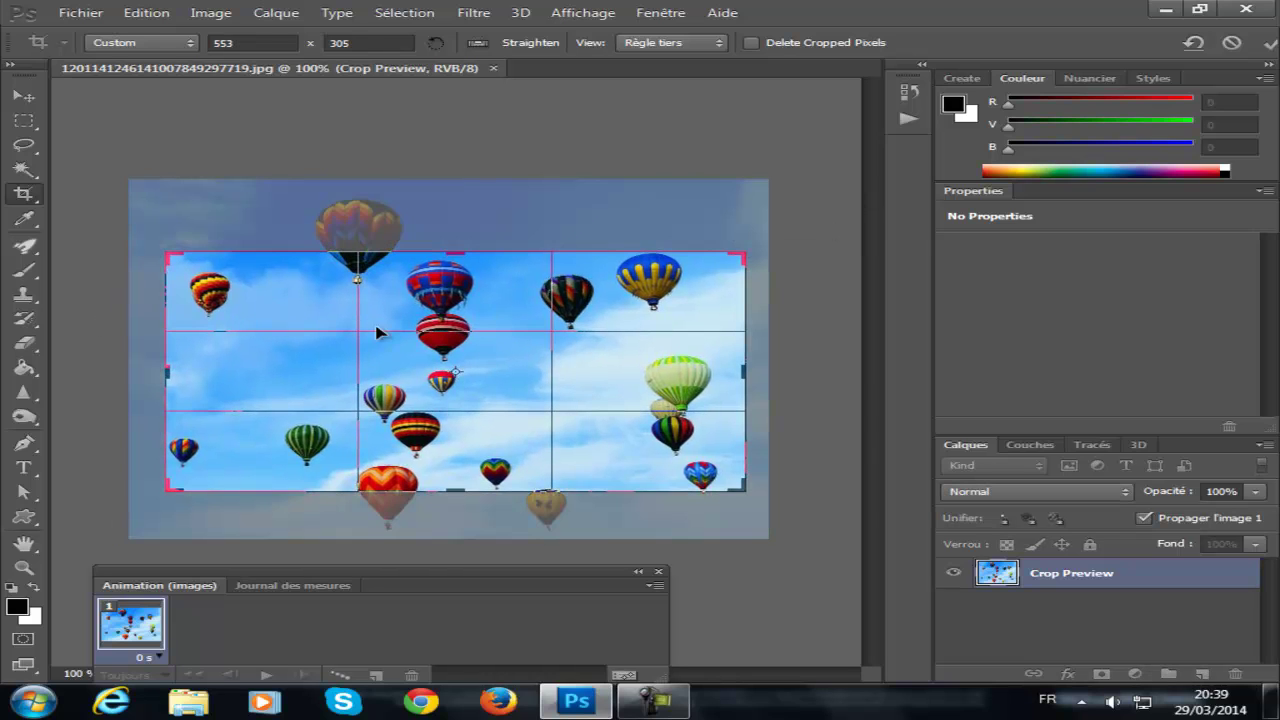
right_click(422, 322)
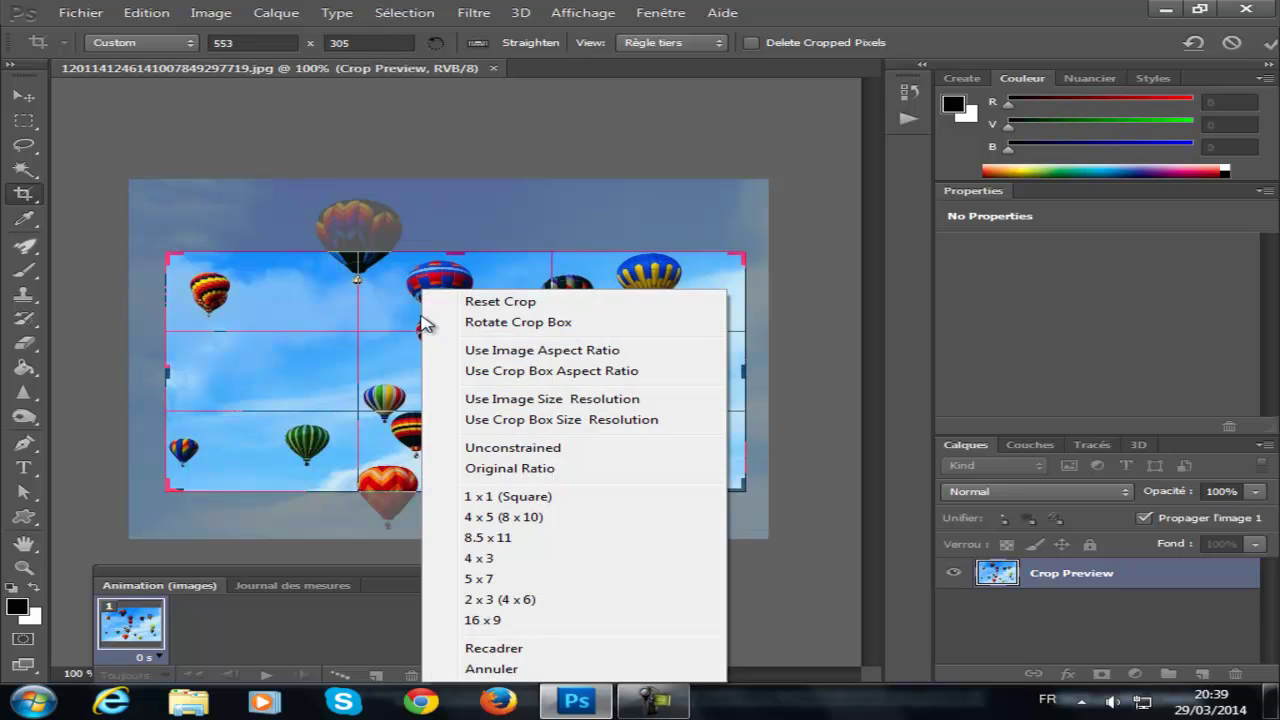
click(553, 646)
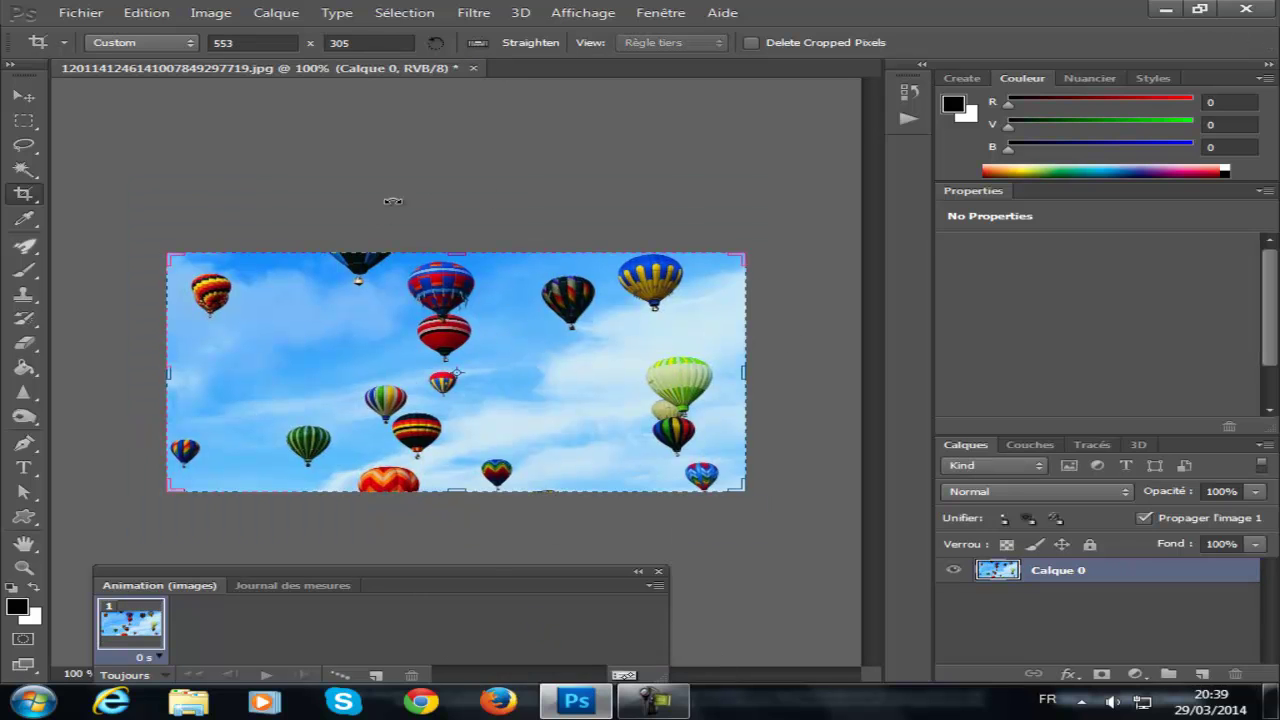
- Sample green (67, 172, 30) from the striped balloon with the Eyedropper, and swap the foreground and background colours
click(26, 218)
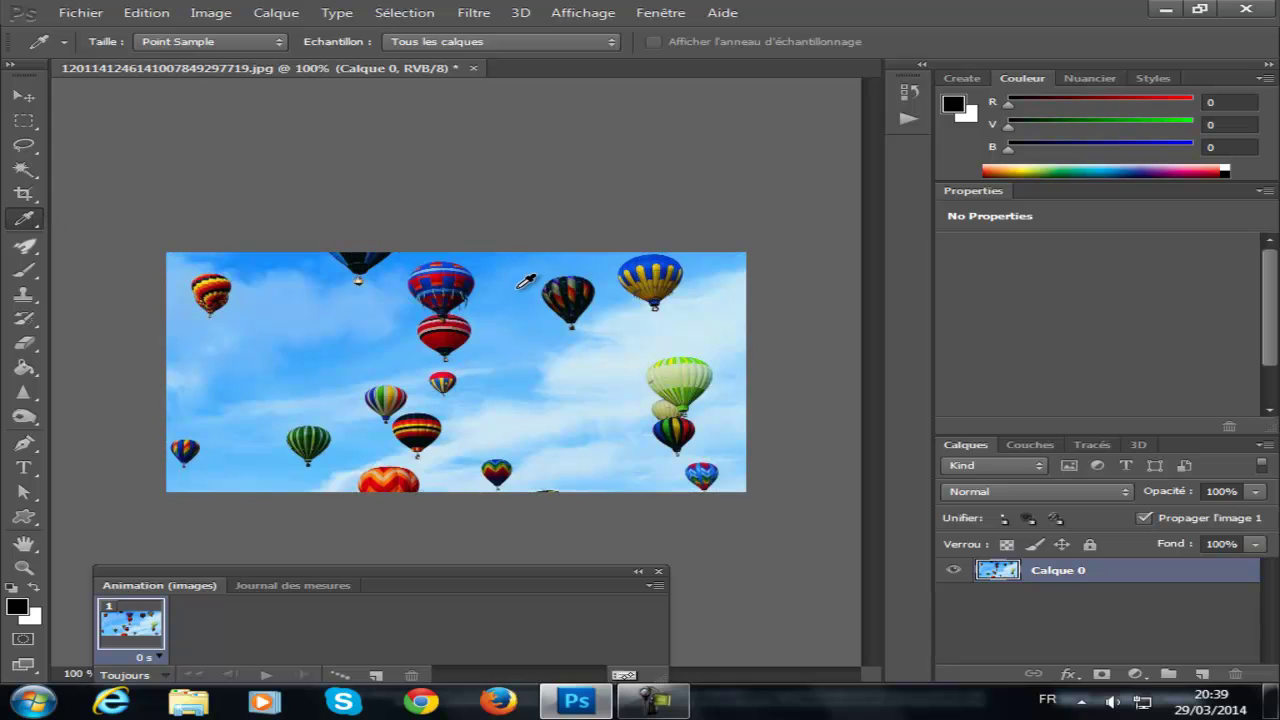
click(34, 218)
click(48, 218)
click(381, 395)
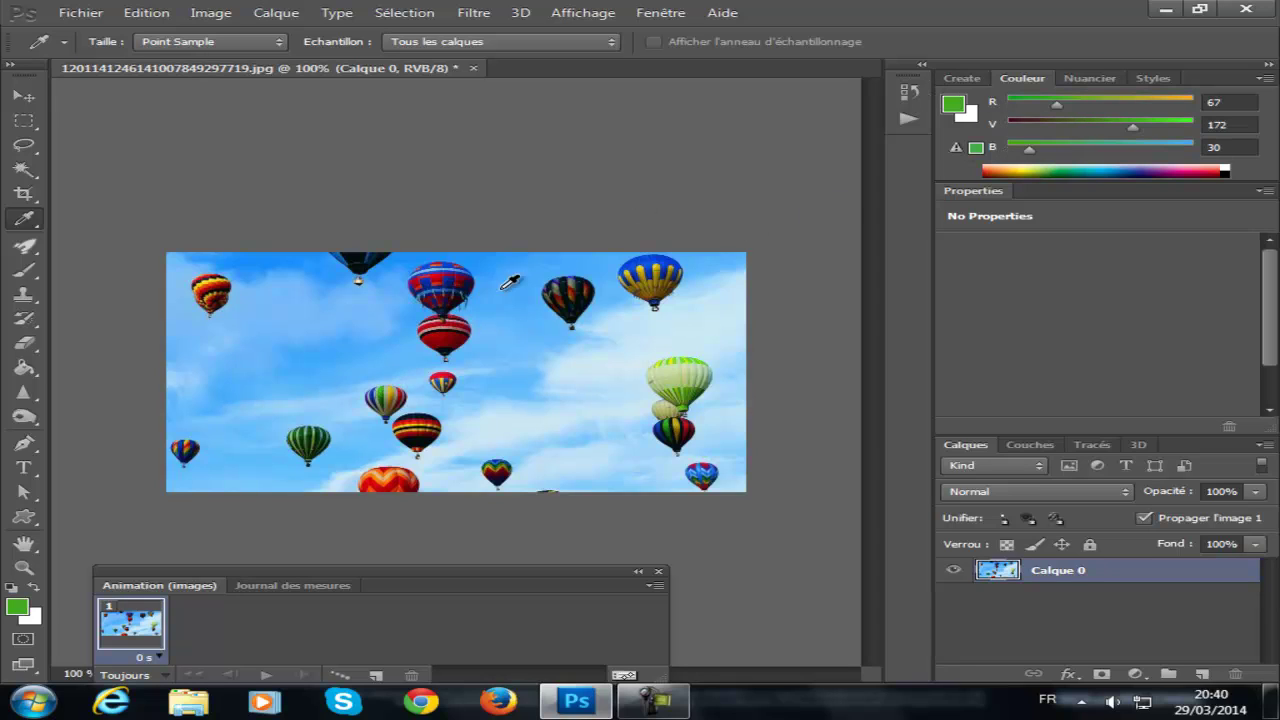
click(34, 585)
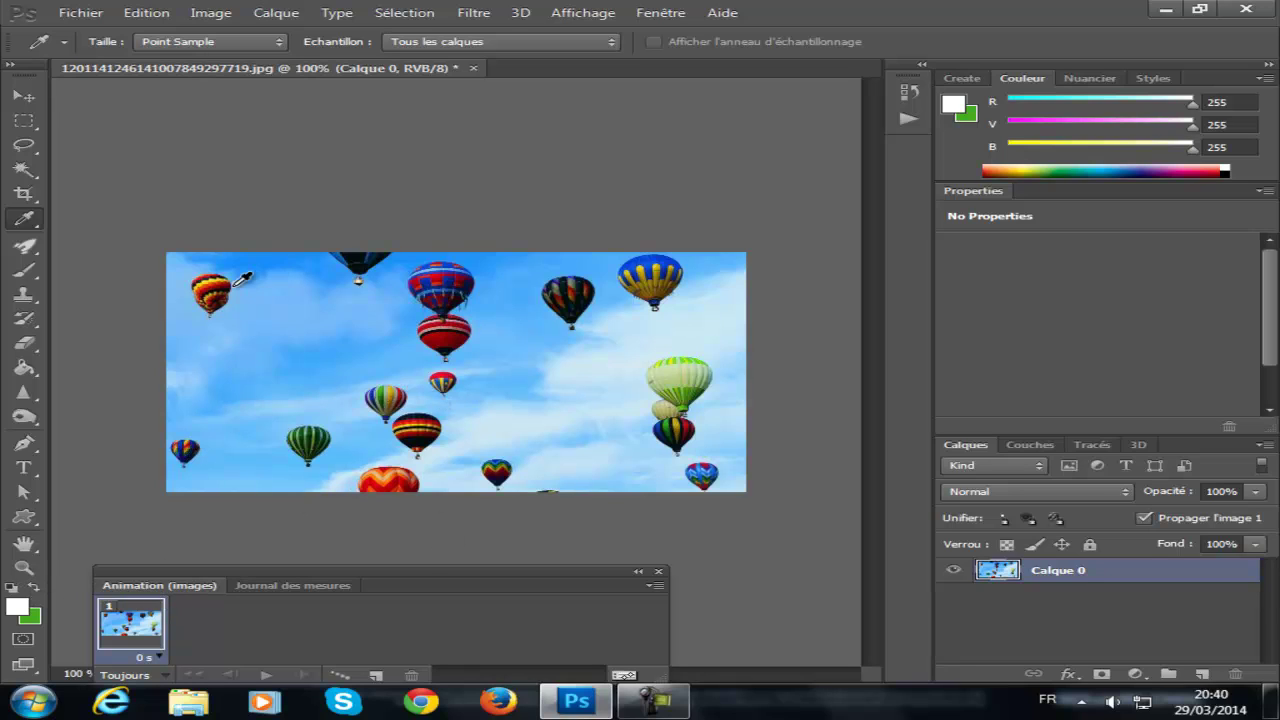
- Sample dark blue (0, 25, 55) from the dark balloon at the image's upper edge, and reset the colours to default black and white
click(372, 257)
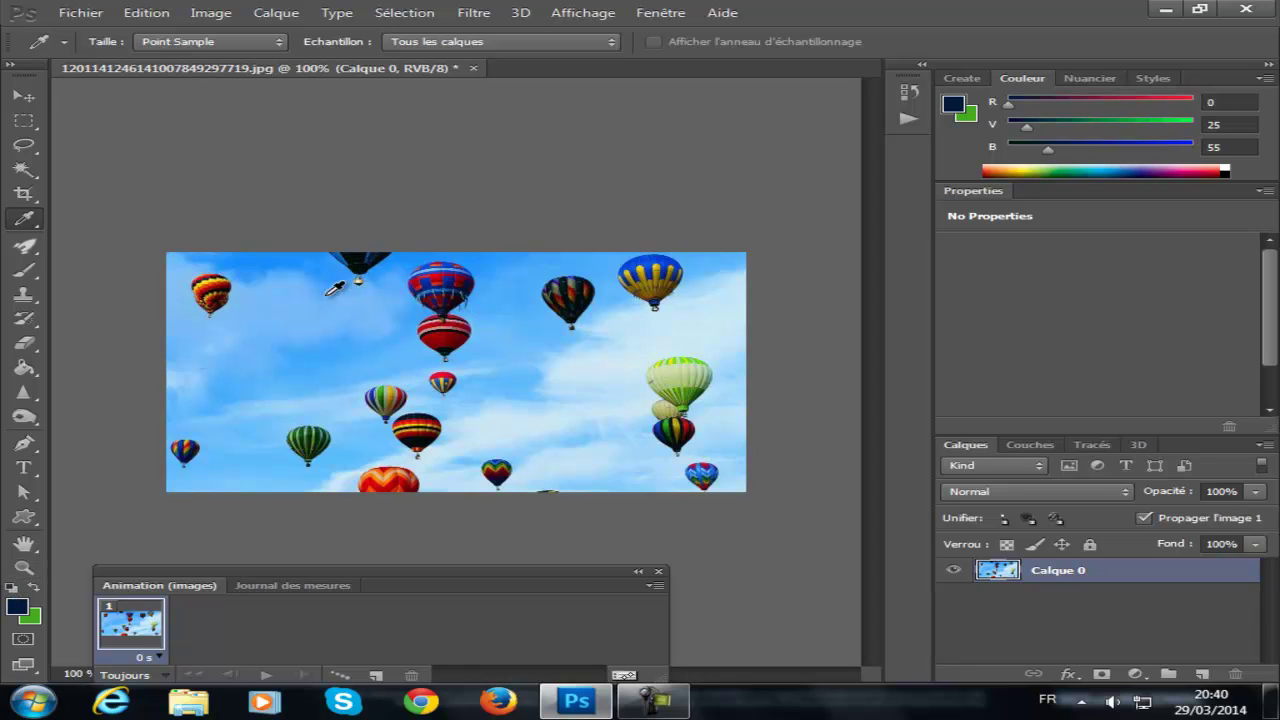
click(12, 591)
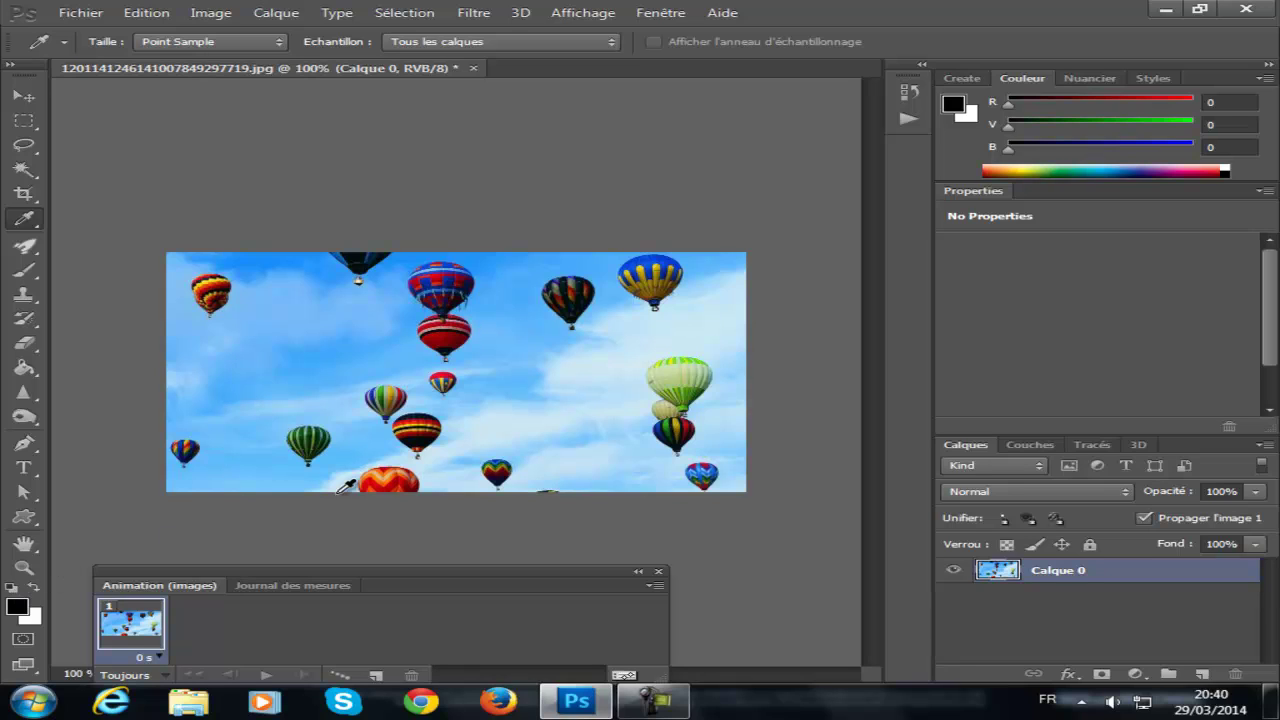
- Retouch the basket of the dark balloon at the image's upper edge with the 24 px Spot Healing Brush
click(40, 248)
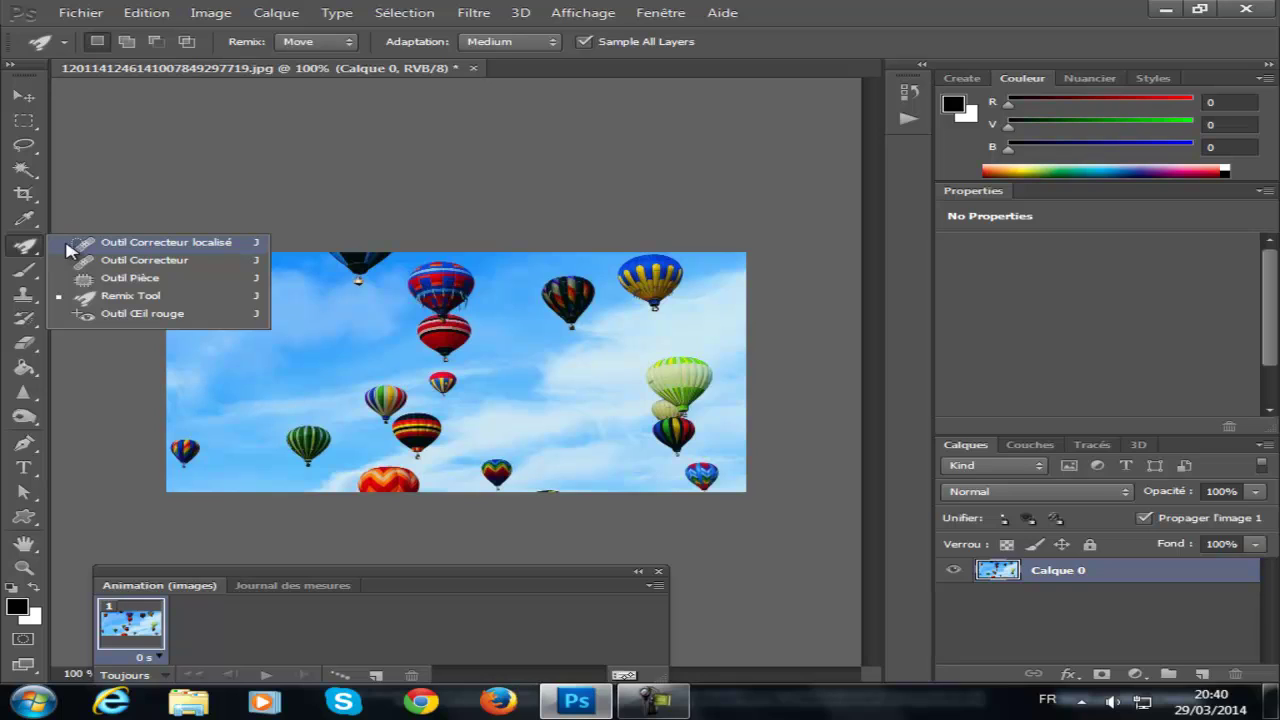
click(84, 244)
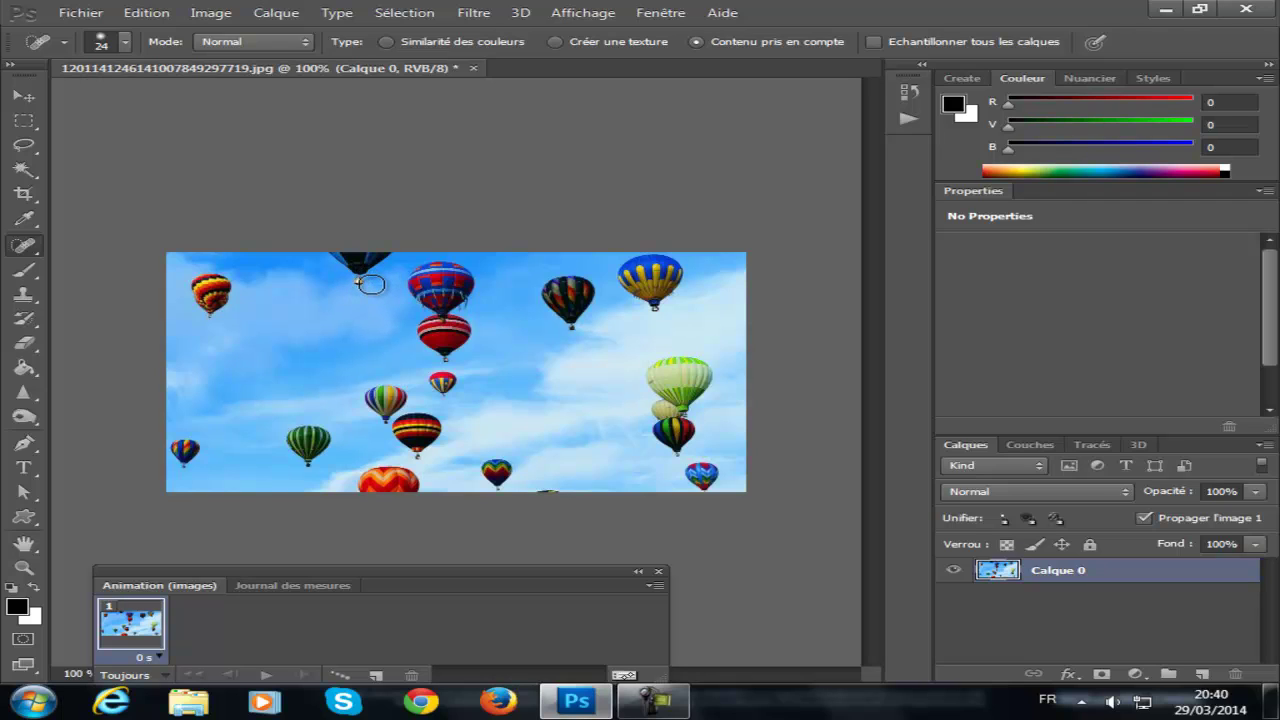
mouse_move(369, 283)
mouse_down()
mouse_move(337, 230)
mouse_move(372, 241)
mouse_move(341, 270)
mouse_move(406, 248)
mouse_move(344, 258)
mouse_move(351, 276)
mouse_move(384, 264)
mouse_up()
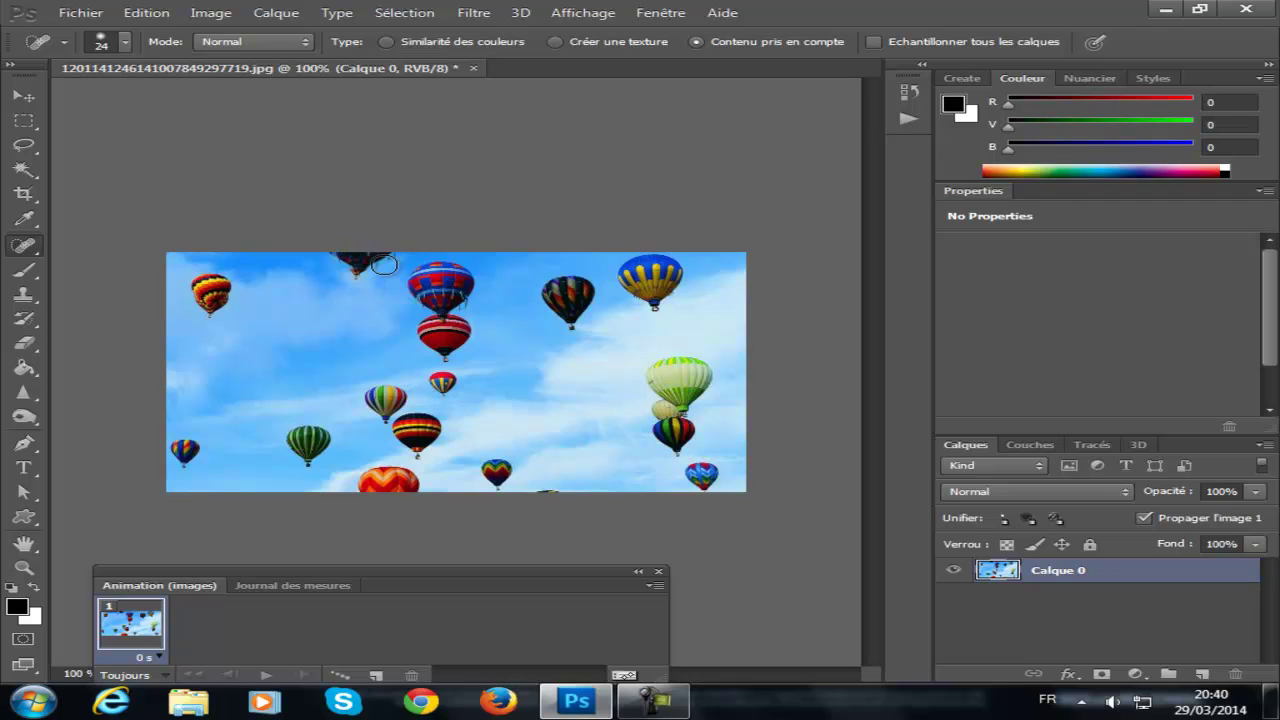
- Set the Spot Healing Brush to 29 px with 37% hardness and retouch the lower part of the dark upper-edge balloon again
click(125, 44)
drag(118, 141, 129, 143)
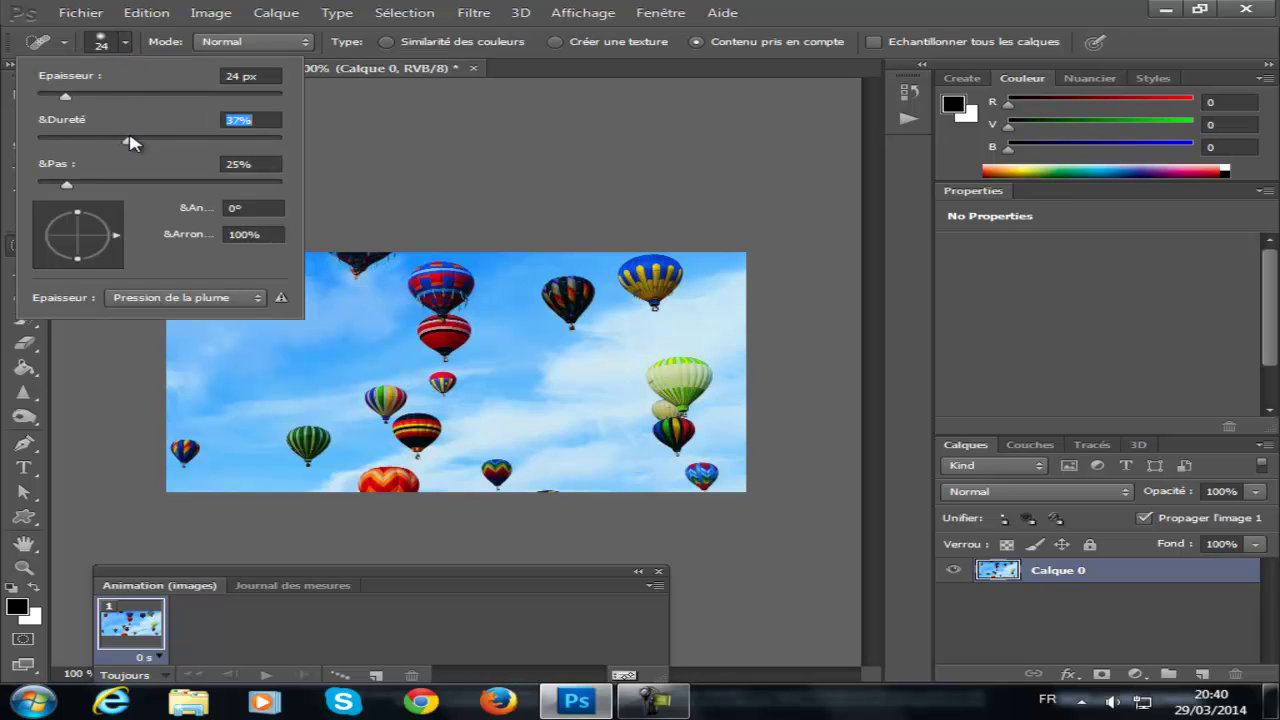
drag(66, 97, 72, 97)
click(375, 151)
mouse_move(362, 266)
mouse_down()
mouse_move(390, 253)
mouse_move(337, 263)
mouse_move(399, 305)
mouse_move(378, 266)
mouse_move(329, 257)
mouse_move(374, 249)
mouse_move(319, 249)
mouse_move(398, 261)
mouse_move(366, 255)
mouse_move(396, 284)
mouse_up()
- Remove the yellow-and-blue balloon from the sky with the Spot Healing Brush, and clean up the traces around it
click(655, 305)
mouse_move(655, 305)
mouse_down()
mouse_move(652, 263)
mouse_move(670, 280)
mouse_move(650, 289)
mouse_move(654, 274)
mouse_move(657, 285)
mouse_move(712, 260)
mouse_up()
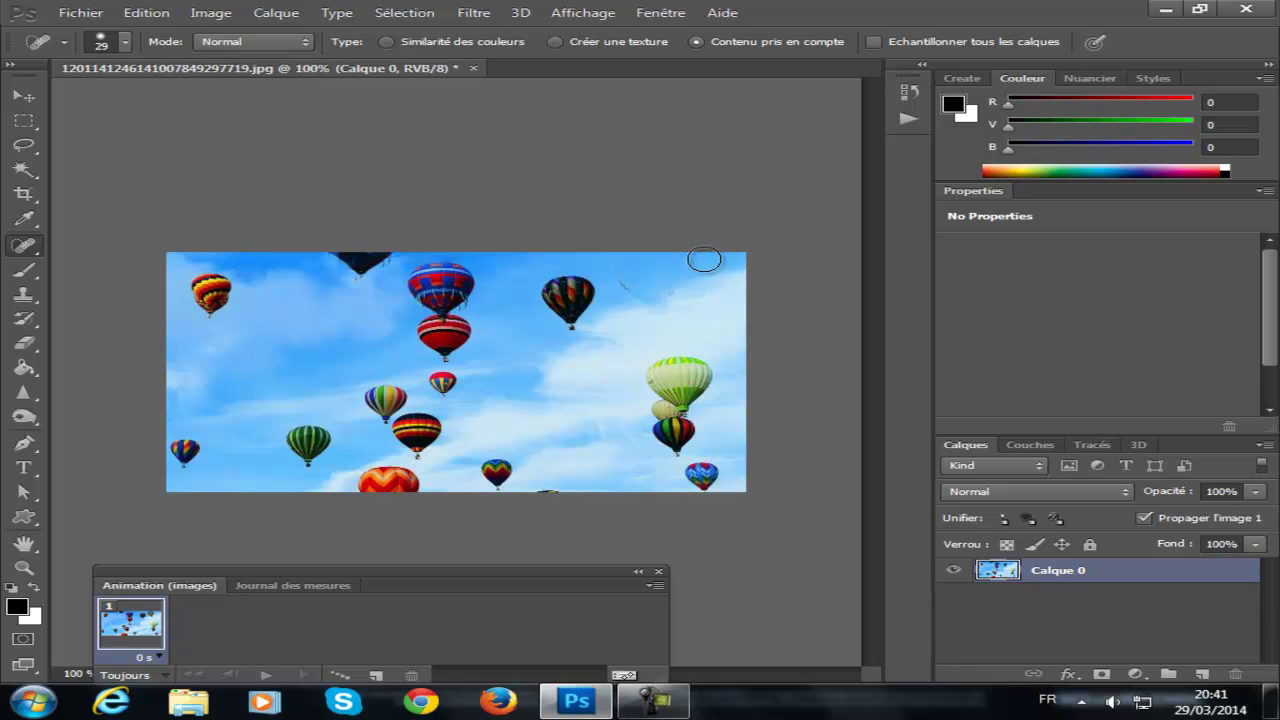
mouse_move(603, 283)
mouse_down()
mouse_move(644, 296)
mouse_move(673, 306)
mouse_up()
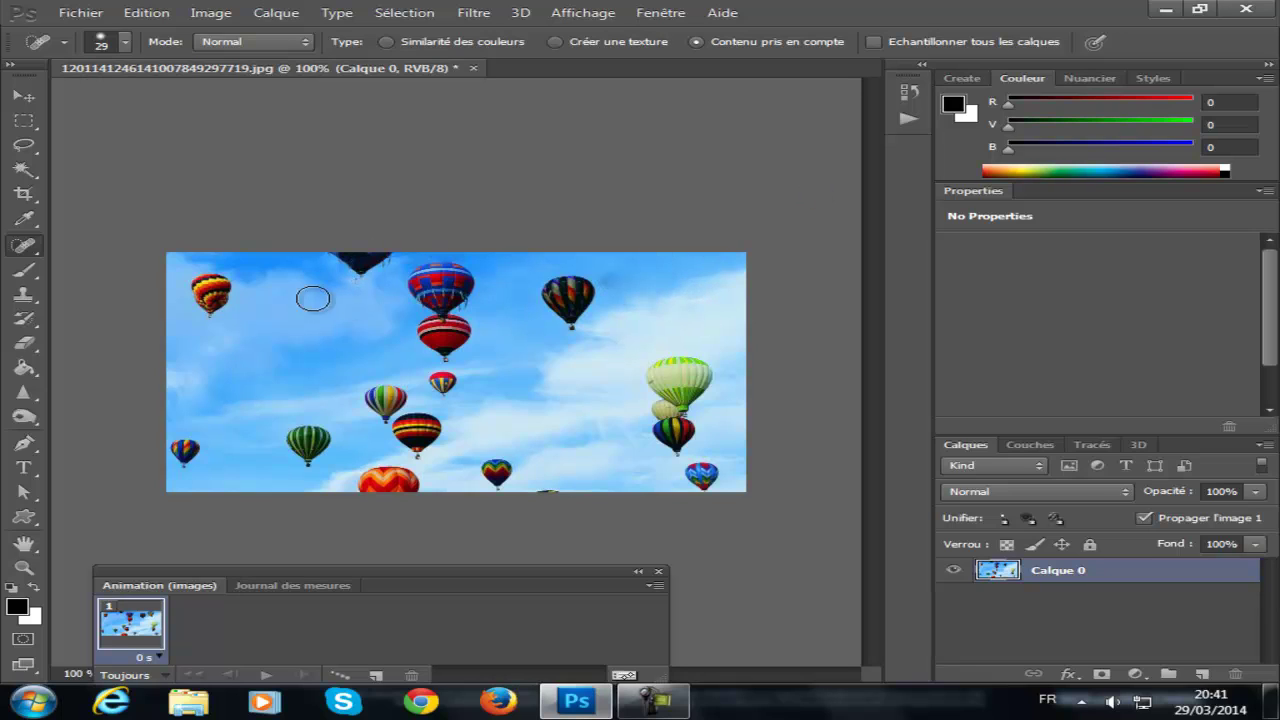
- Try painting black freehand strokes on the sky with the 13 px Brush, and undo them
click(24, 270)
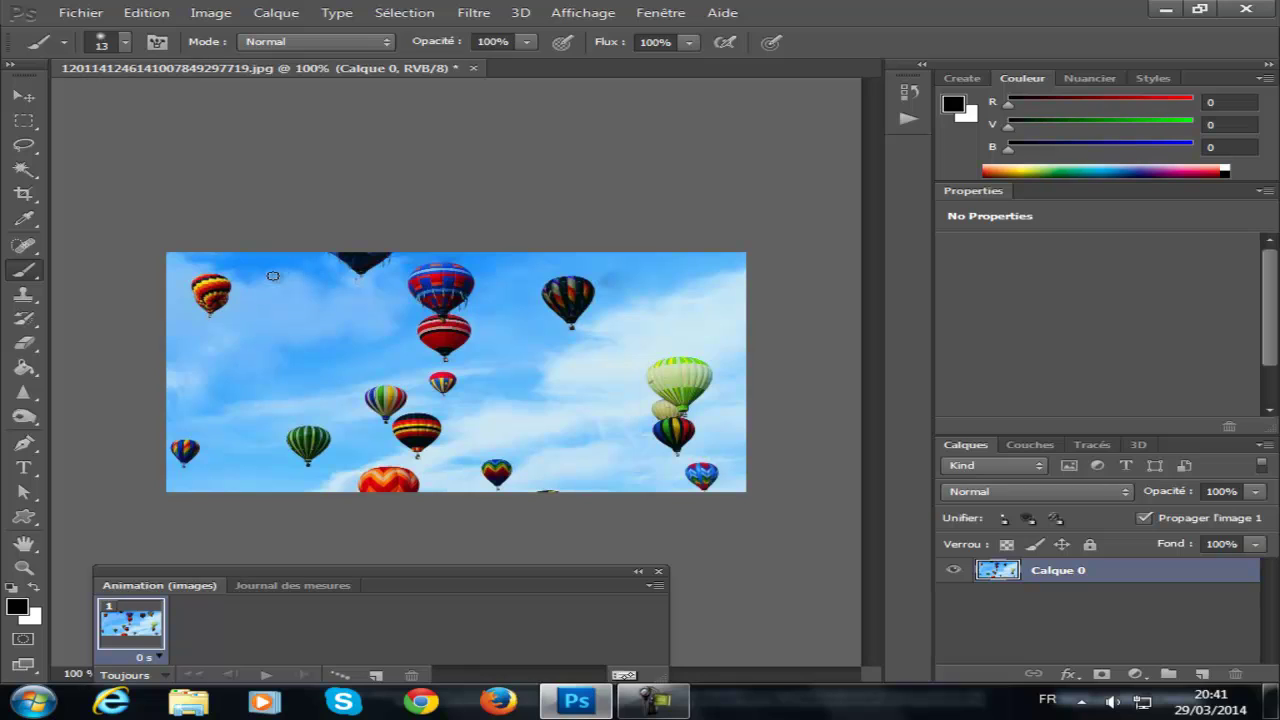
mouse_move(275, 275)
mouse_down()
mouse_move(290, 347)
mouse_move(266, 341)
mouse_move(269, 297)
mouse_move(321, 306)
mouse_move(320, 279)
mouse_move(346, 318)
mouse_up()
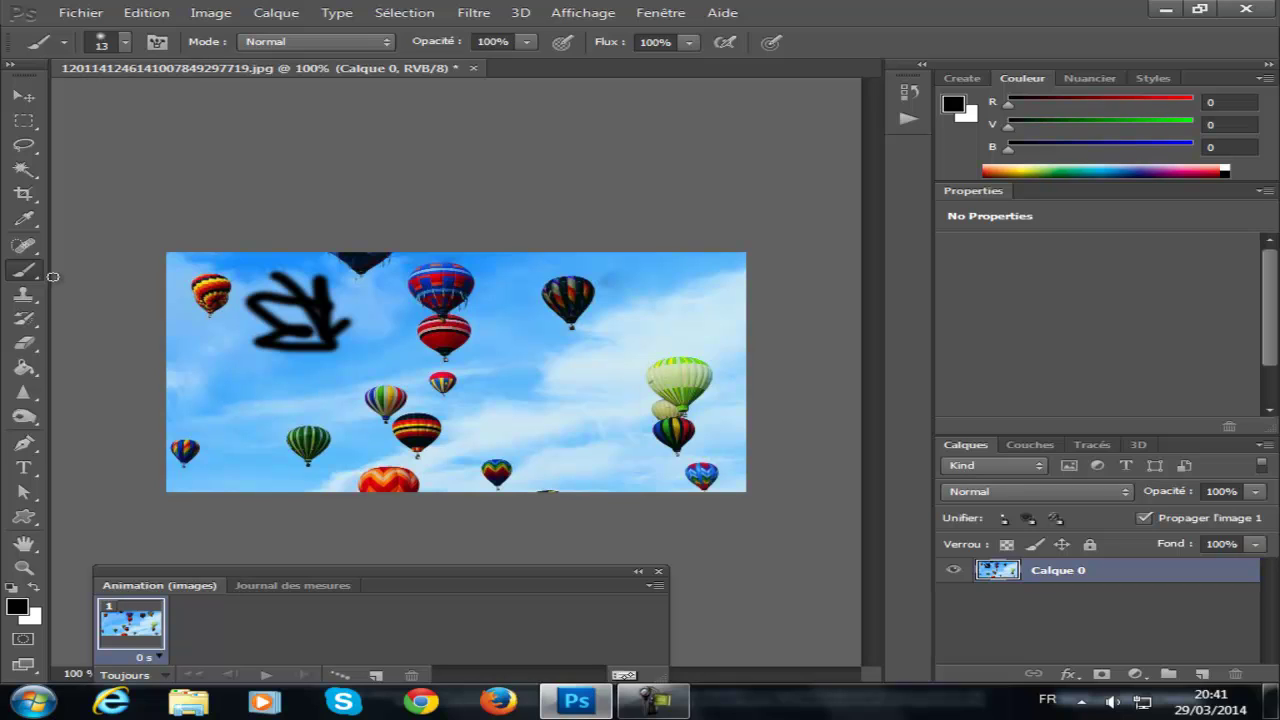
key(ctrl+z)
right_click(10, 276)
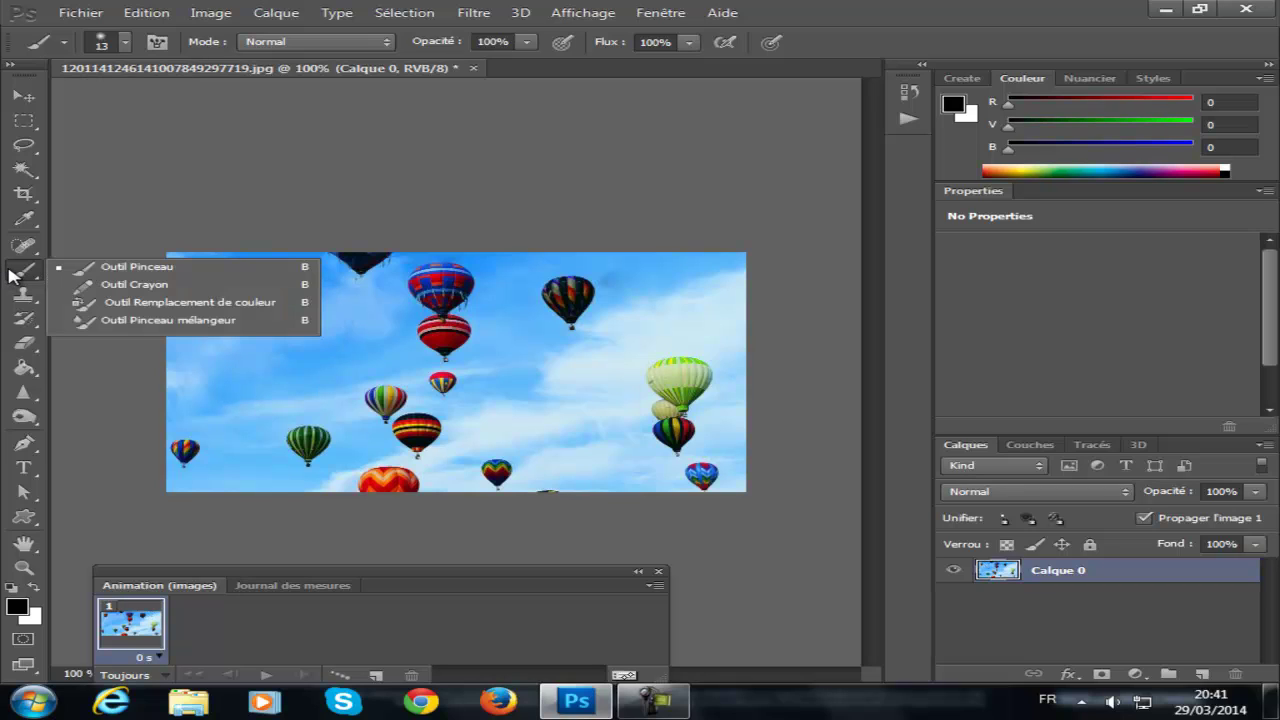
click(10, 276)
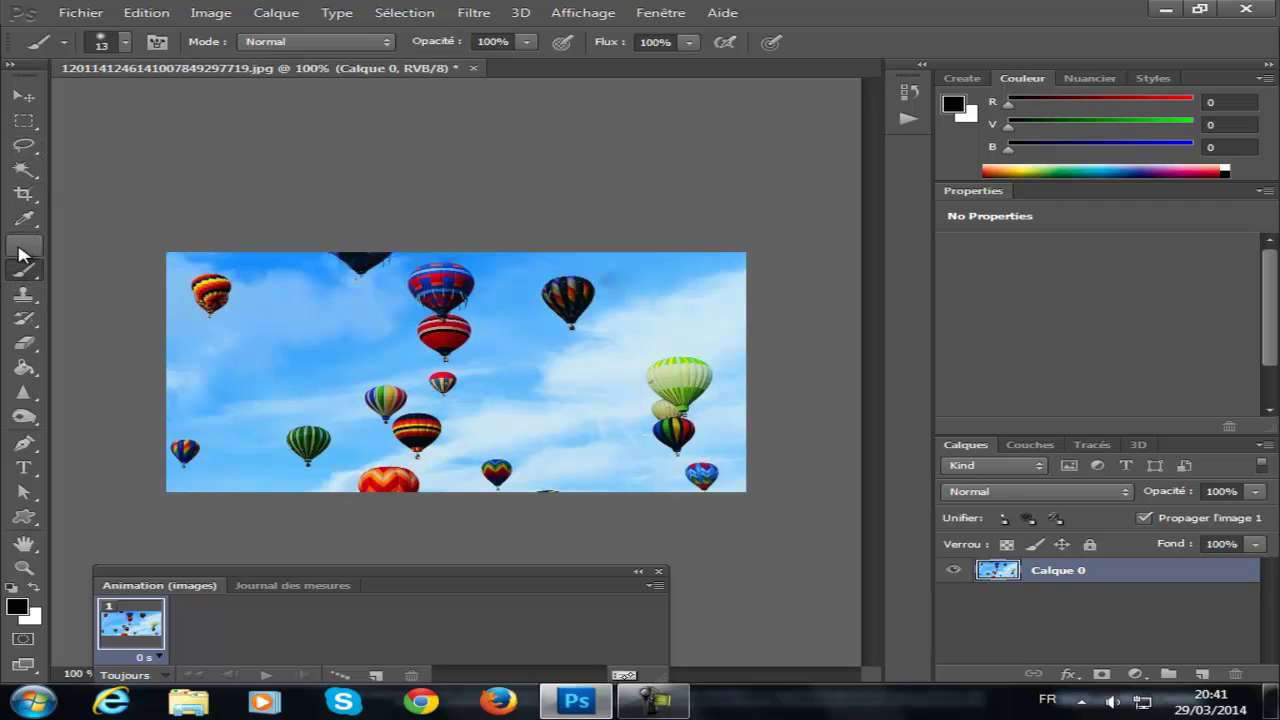
- Select a small rectangle of sky to the right of the dark striped balloon and try the 66 px Eraser inside it
click(25, 342)
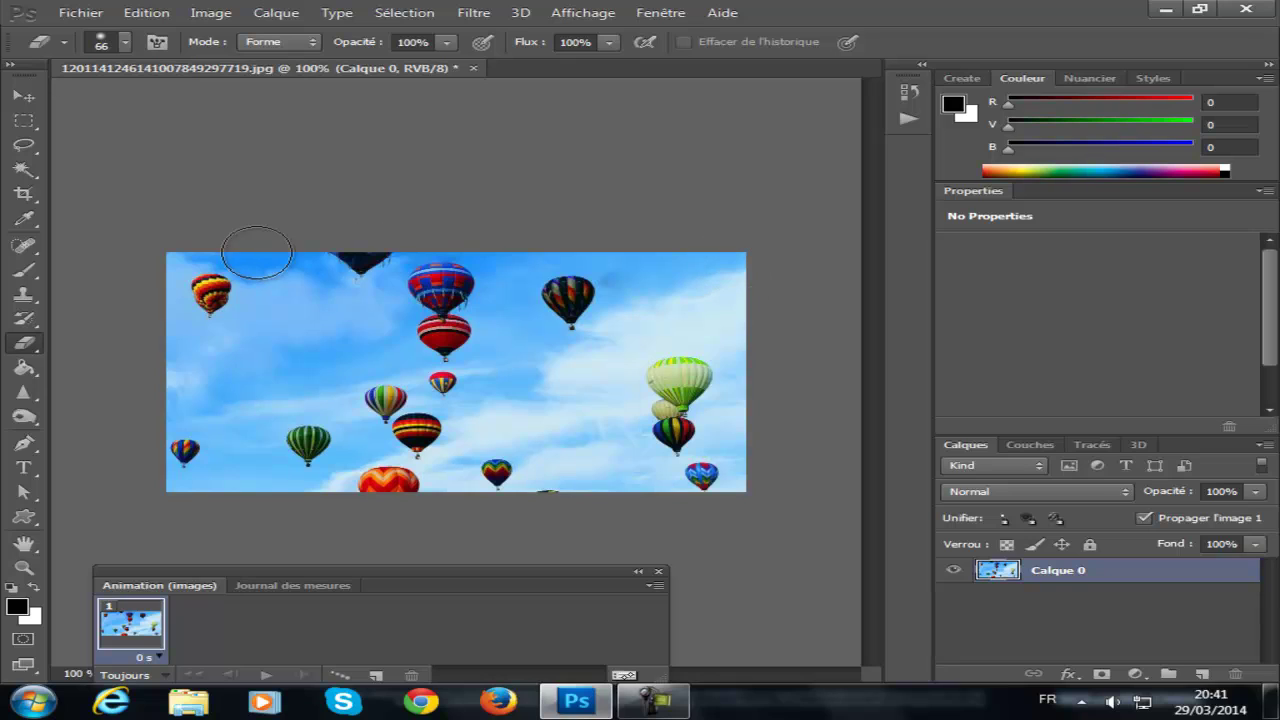
right_click(40, 348)
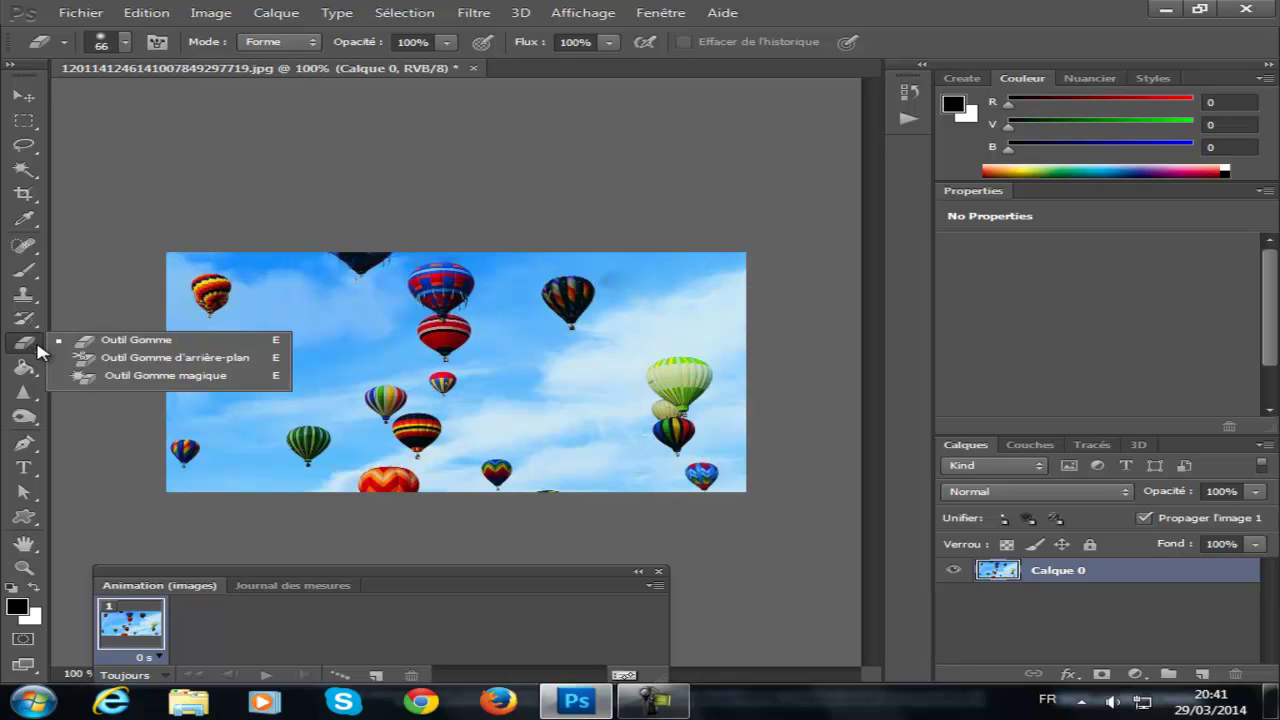
click(35, 351)
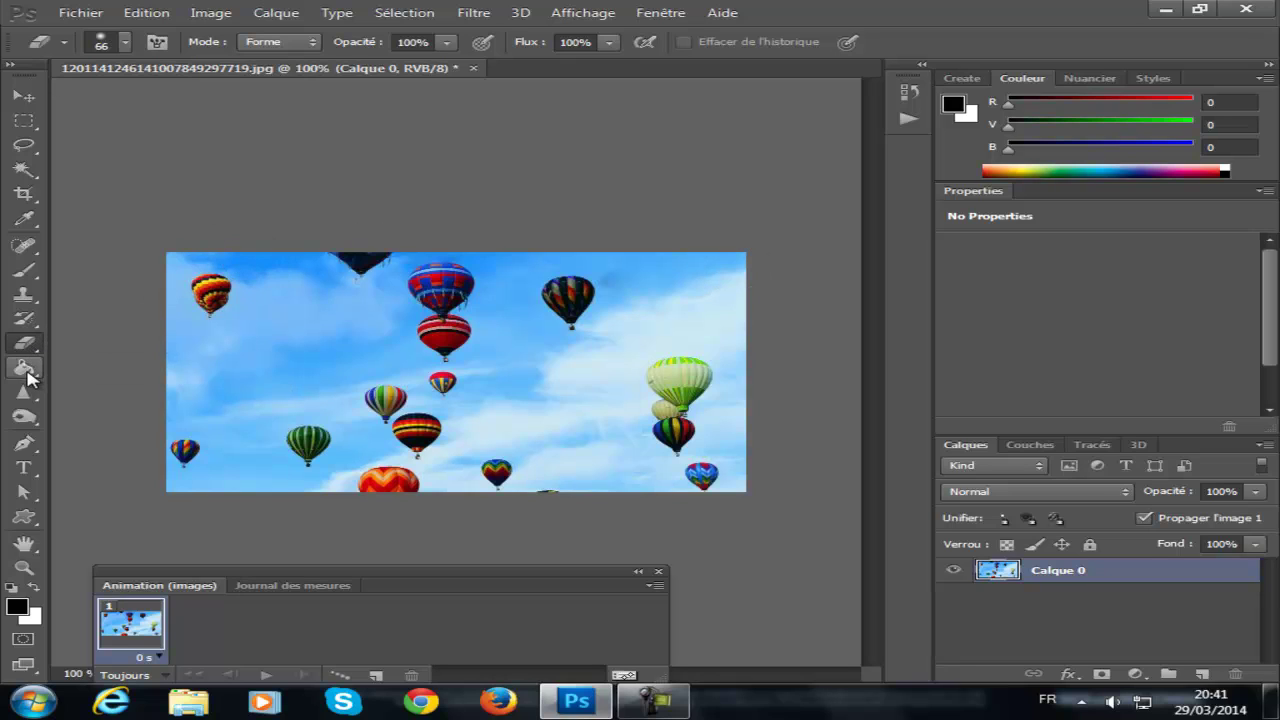
click(27, 122)
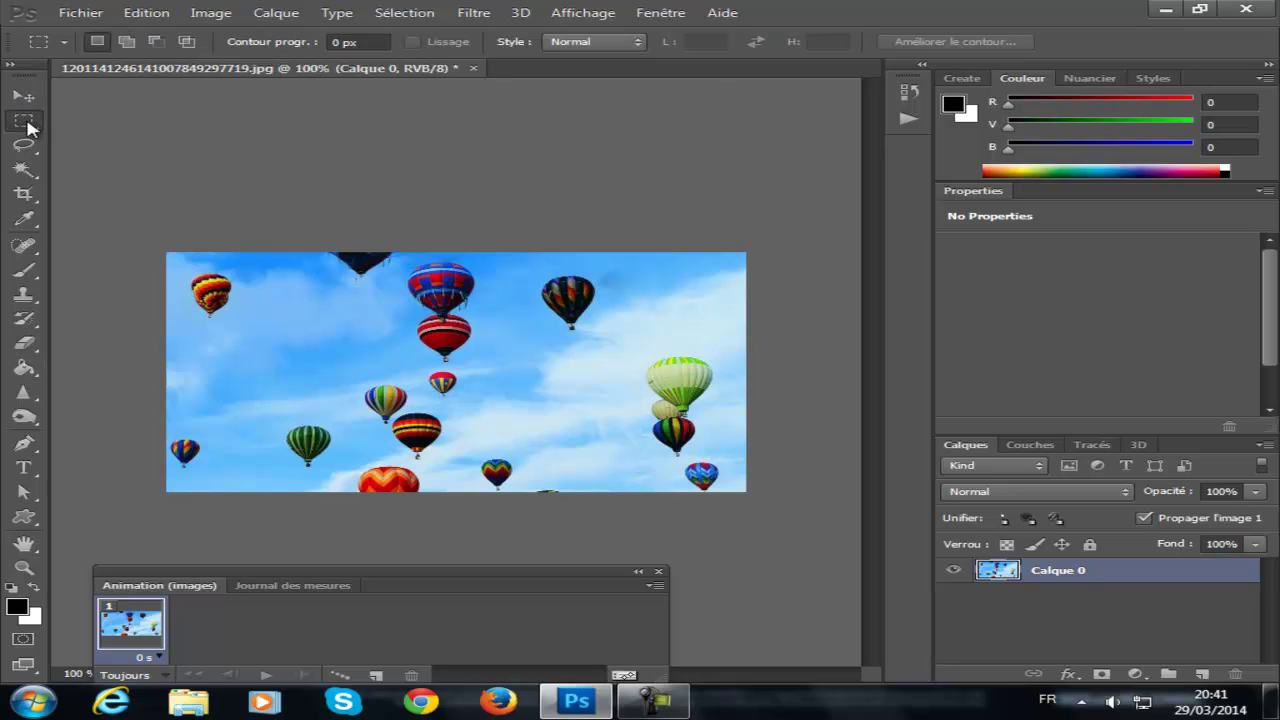
drag(615, 257, 688, 281)
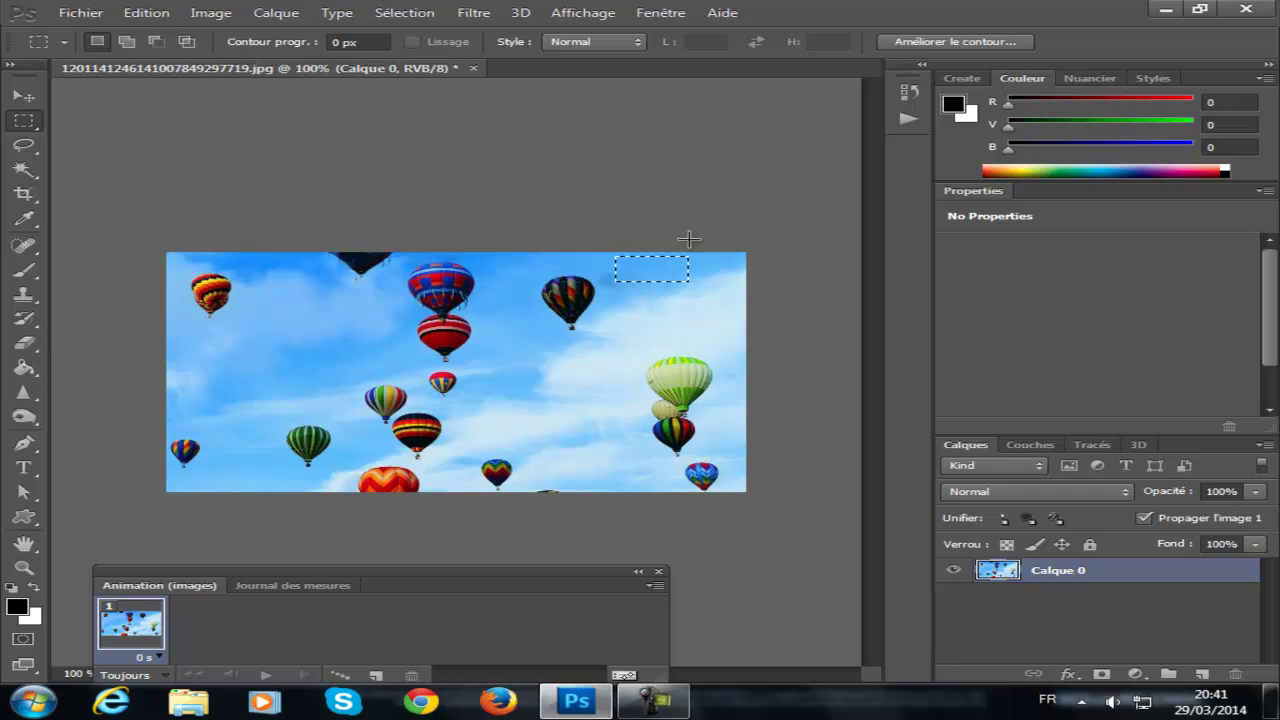
click(24, 343)
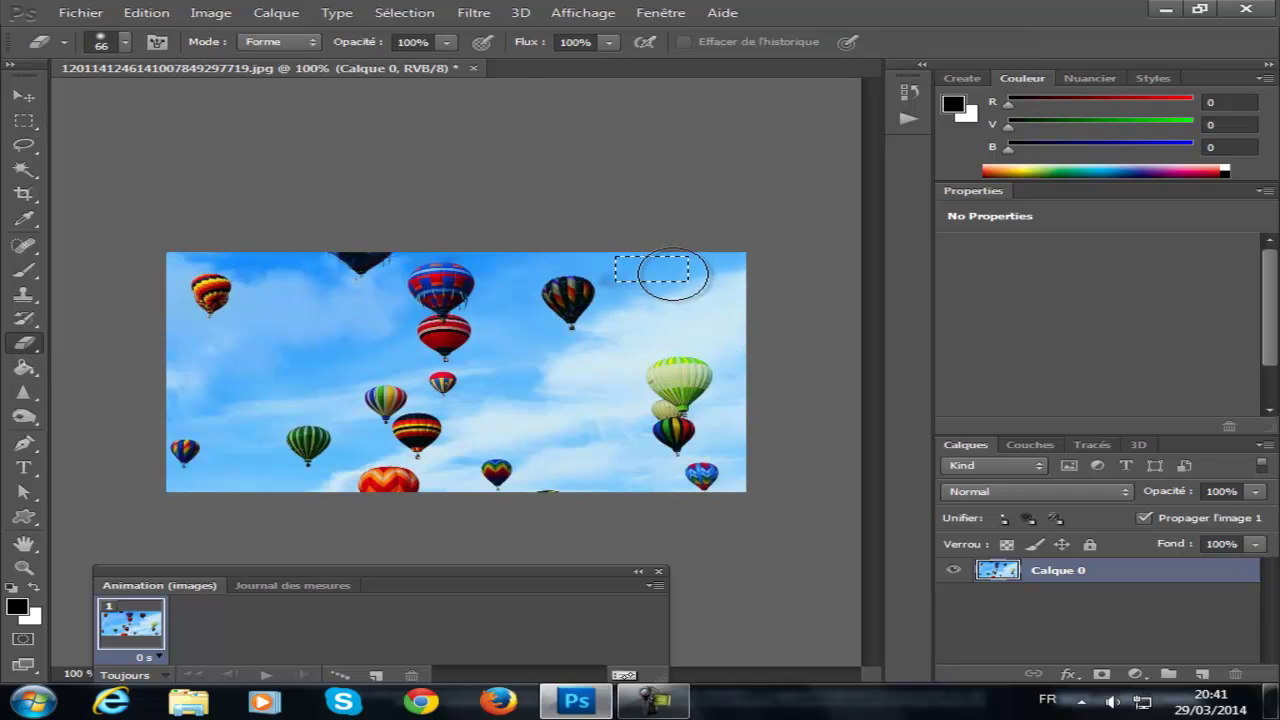
drag(666, 271, 651, 280)
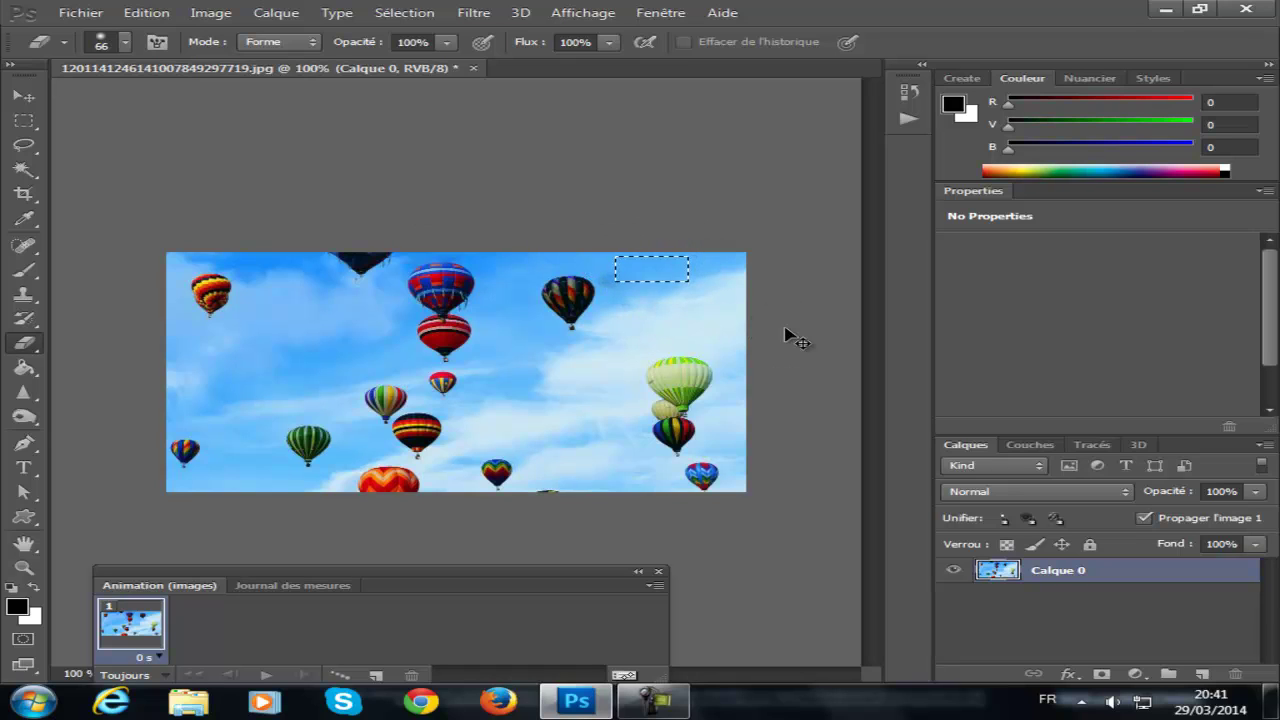
- Try filling the rectangular sky selection with black using the Paint Bucket, undo the fill, and clear the selection
click(652, 277)
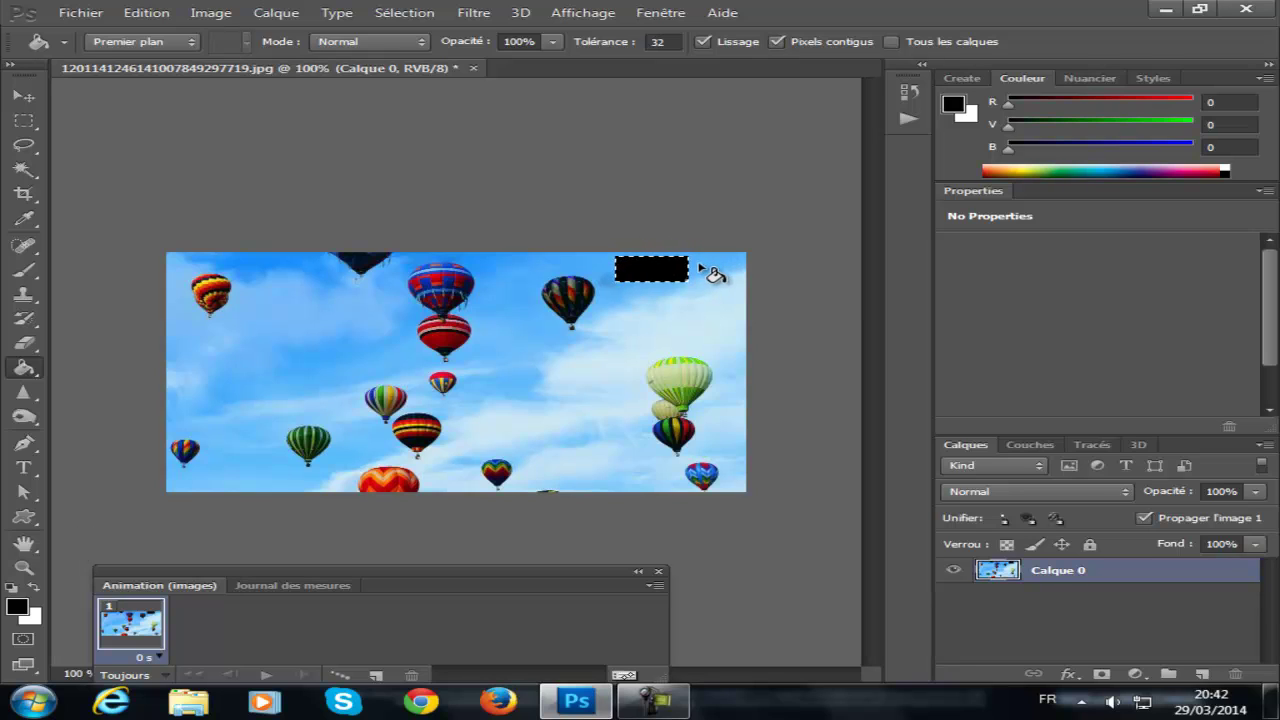
key(ctrl+z)
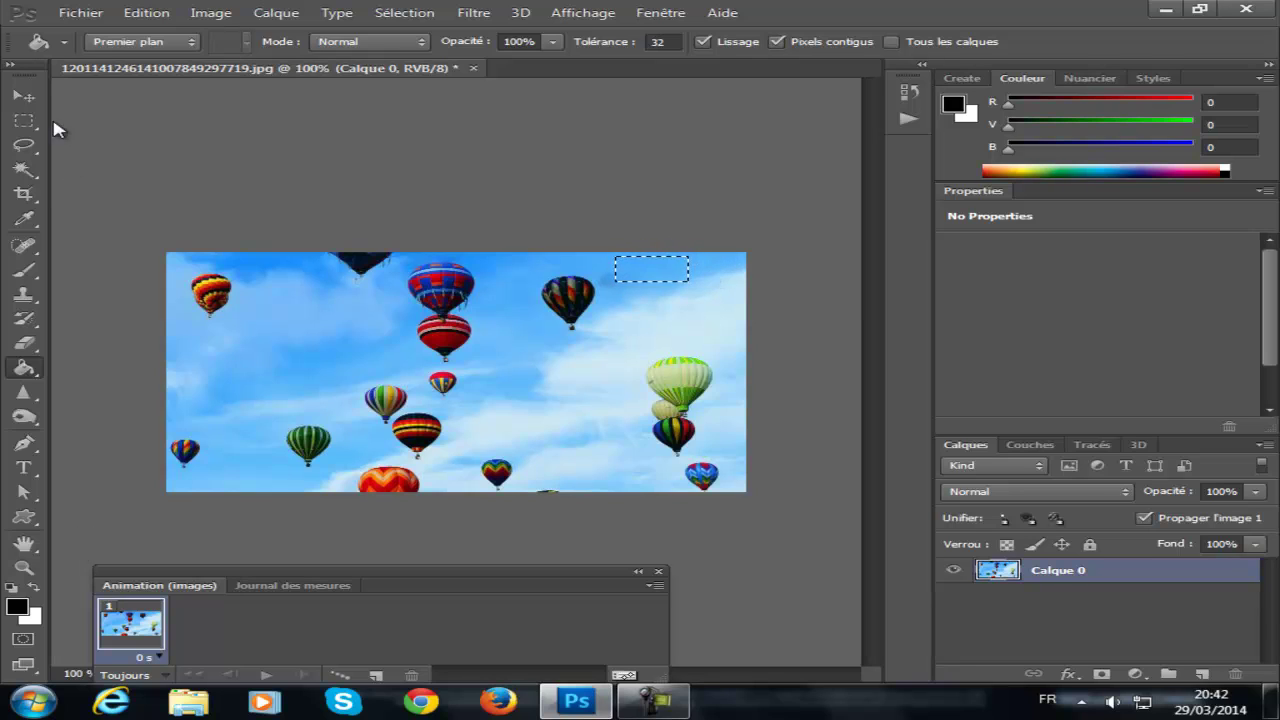
click(24, 121)
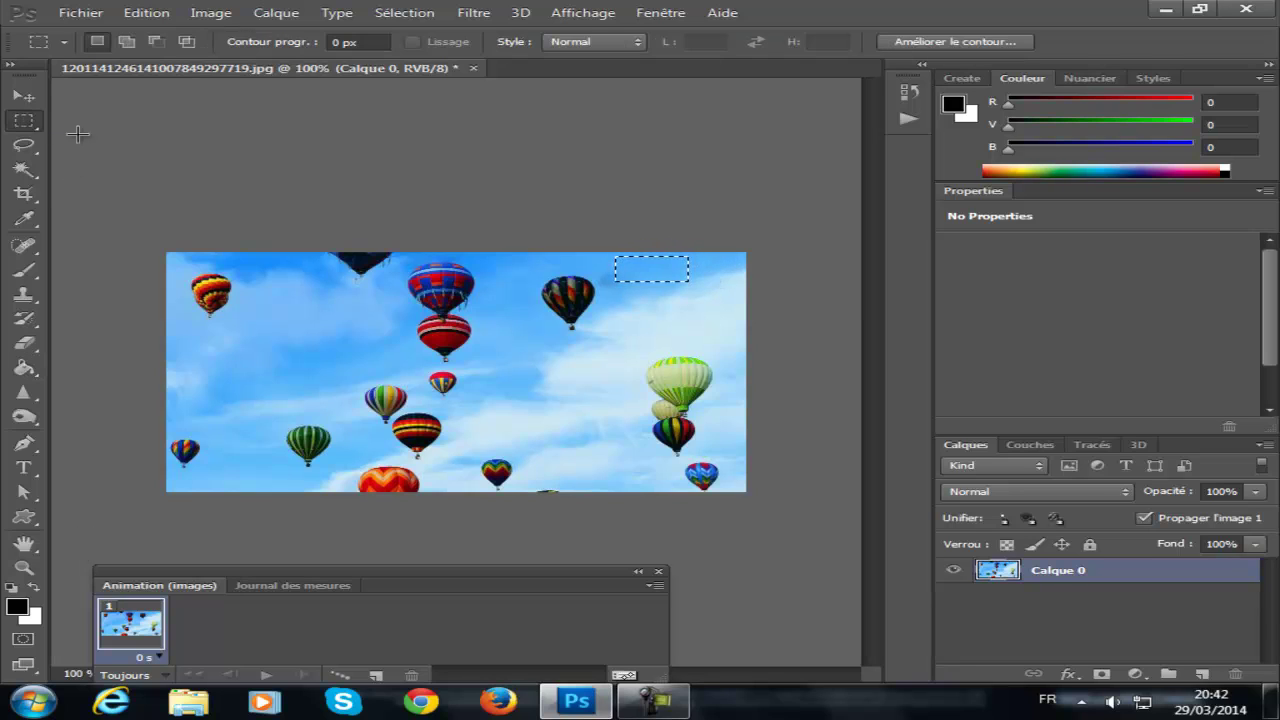
click(688, 262)
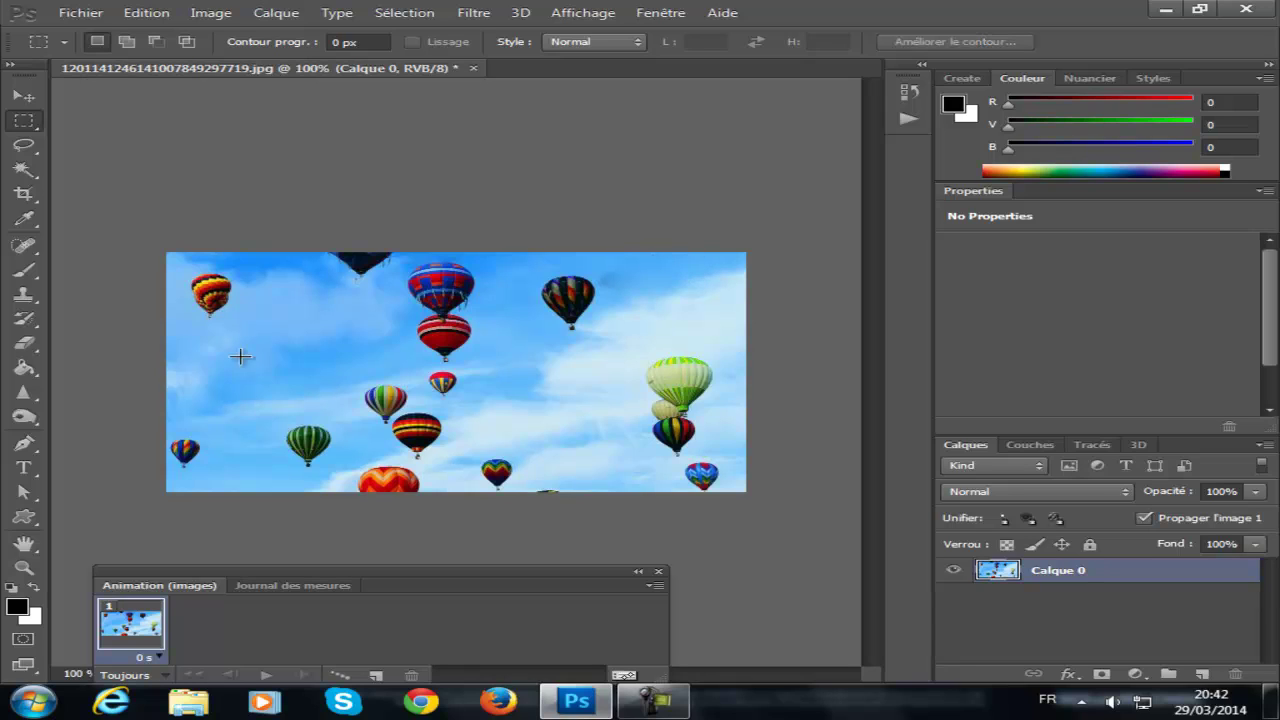
- Blur the green striped balloon with the Blur tool, and sharpen the black, red and yellow balloon with the Sharpen tool, both at 50% strength
click(24, 392)
click(140, 388)
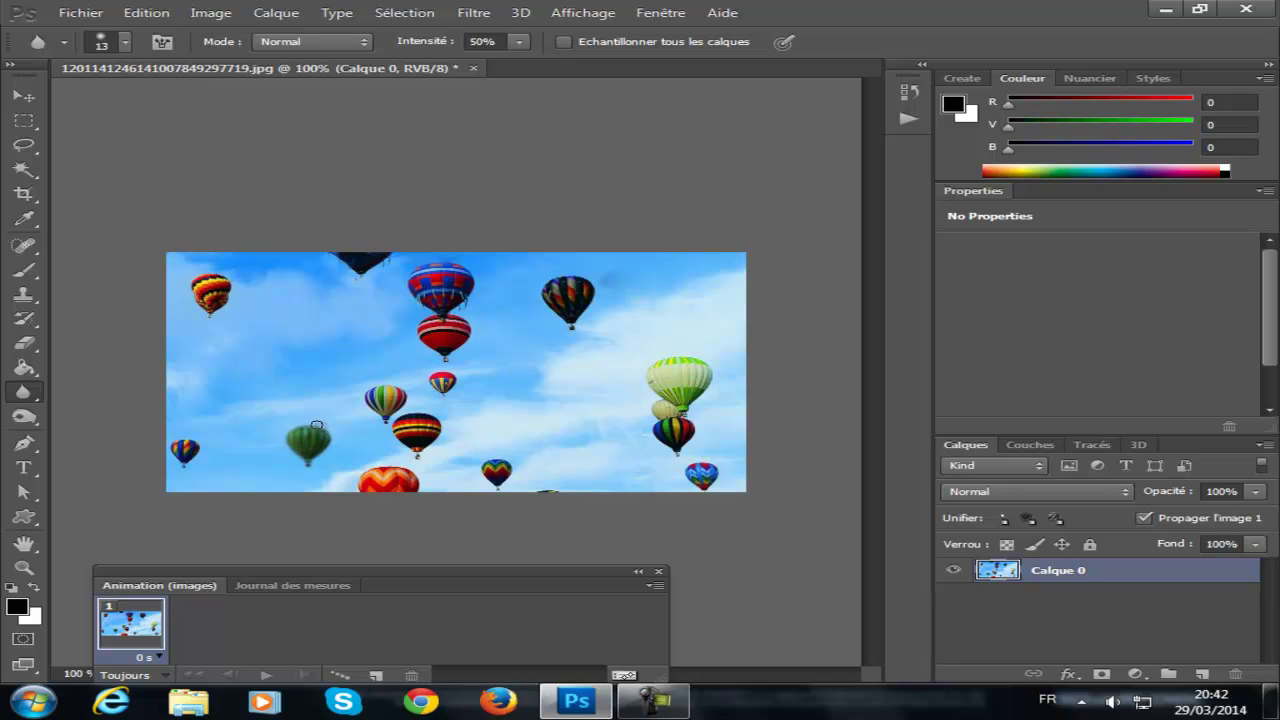
right_click(40, 399)
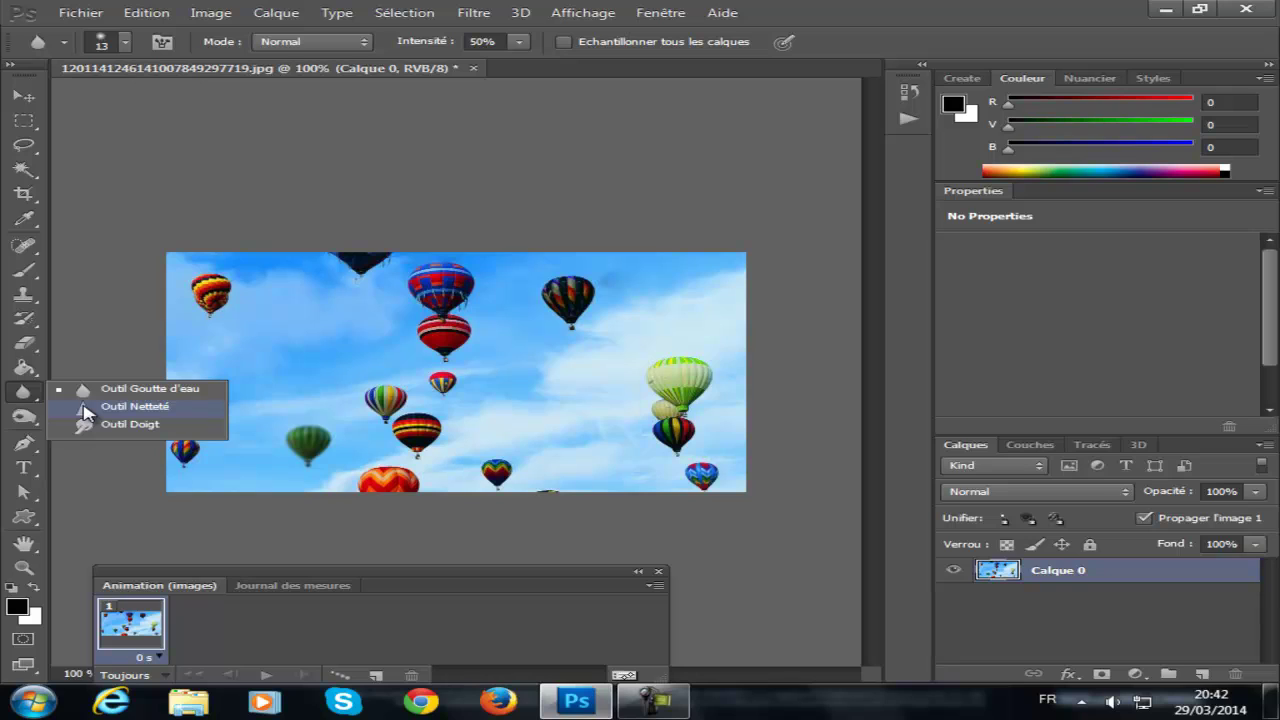
click(86, 408)
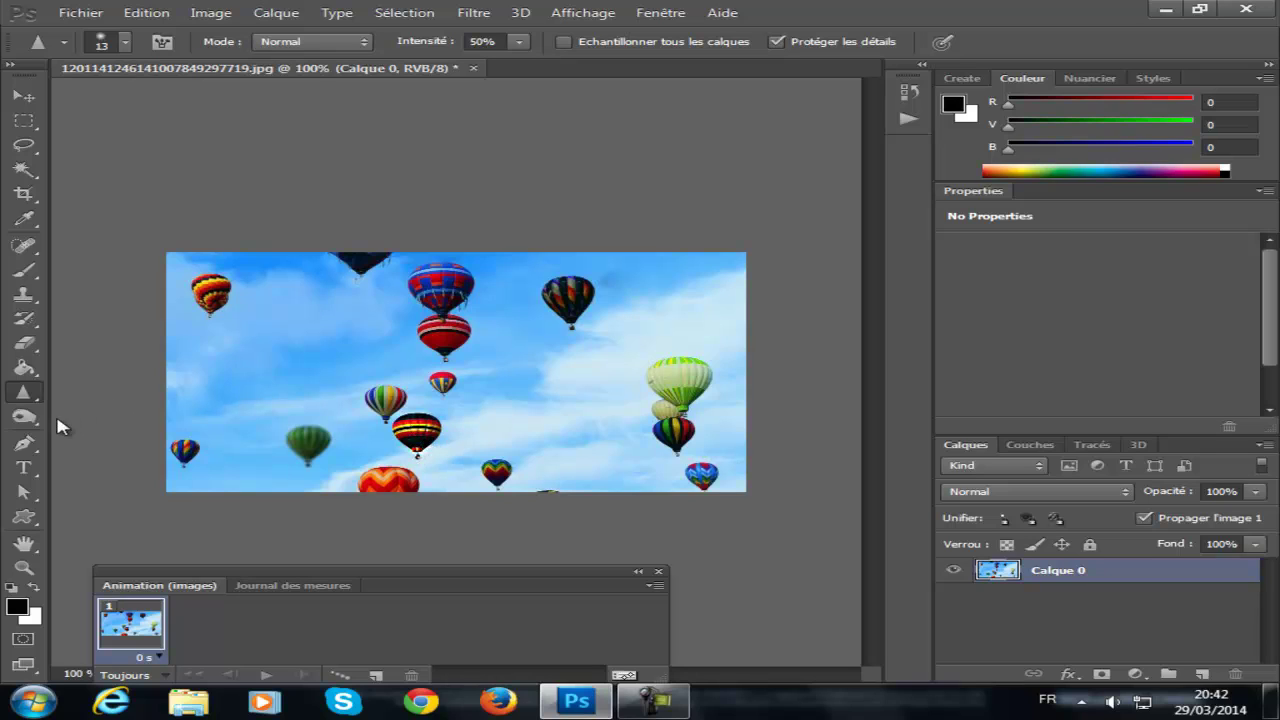
- Lighten the small multicoloured striped balloon with the 65 px Dodge tool, on midtones at 50% exposure
click(24, 415)
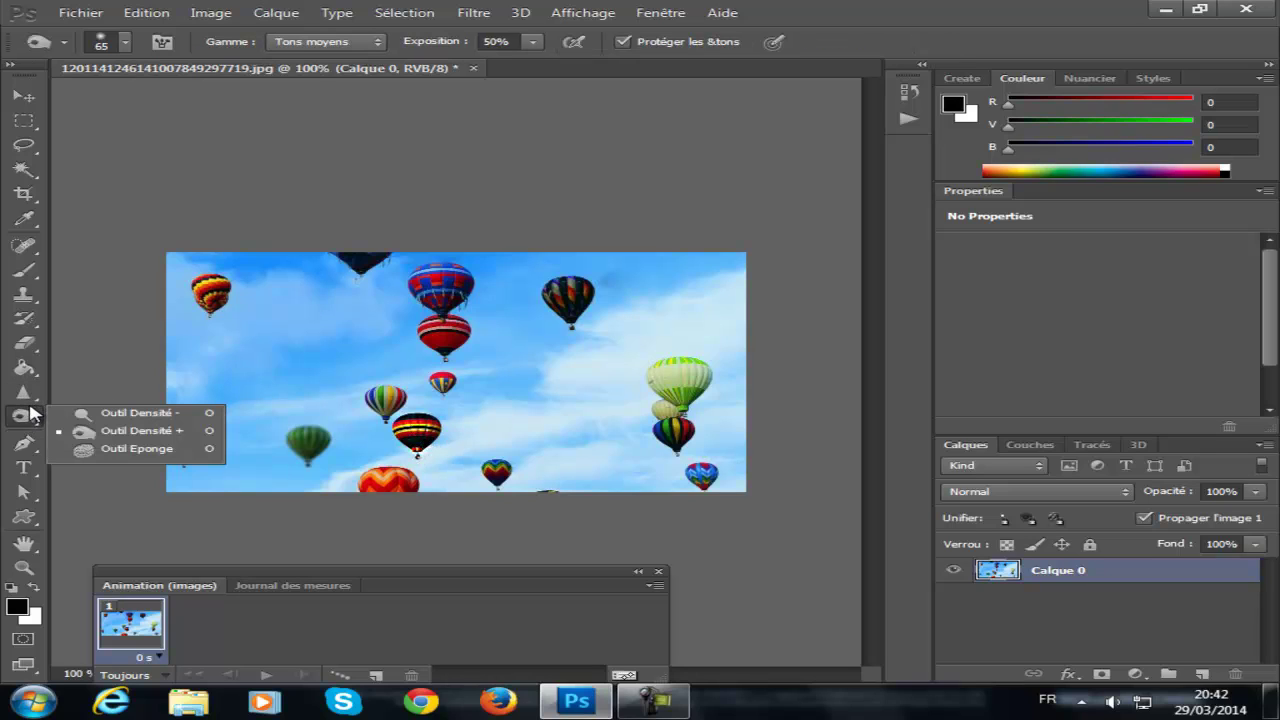
click(100, 415)
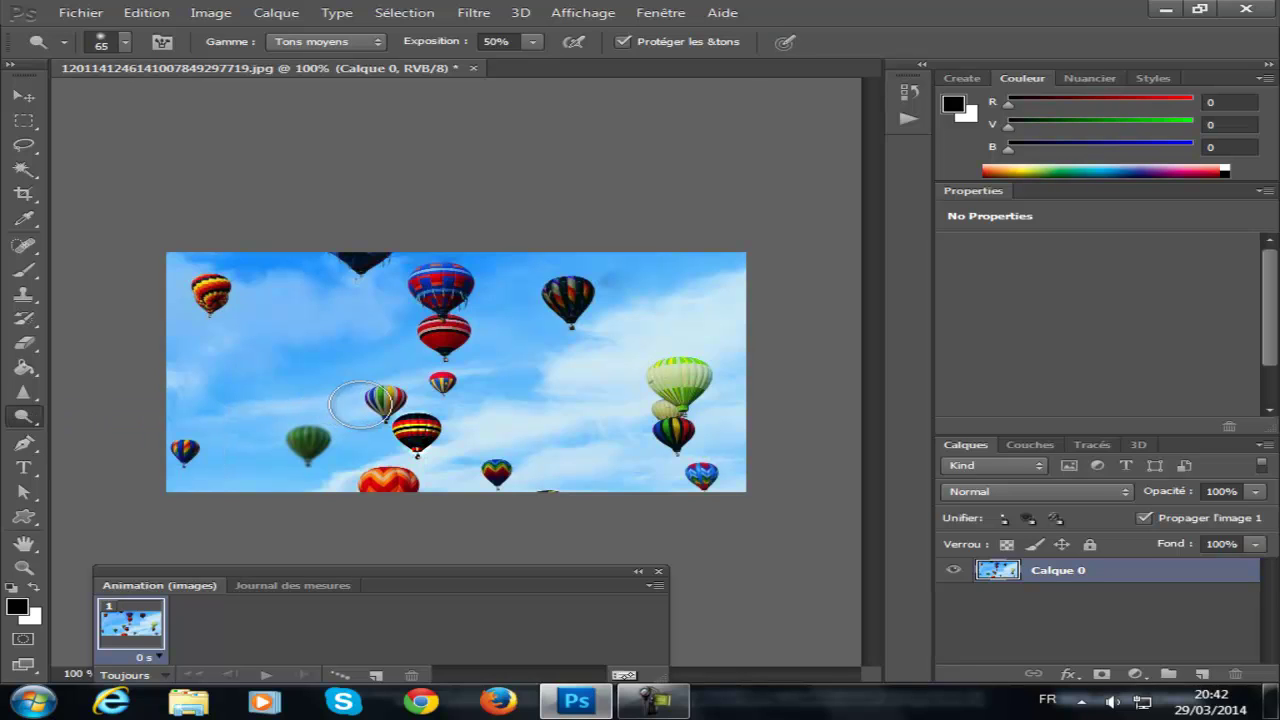
drag(389, 399, 384, 404)
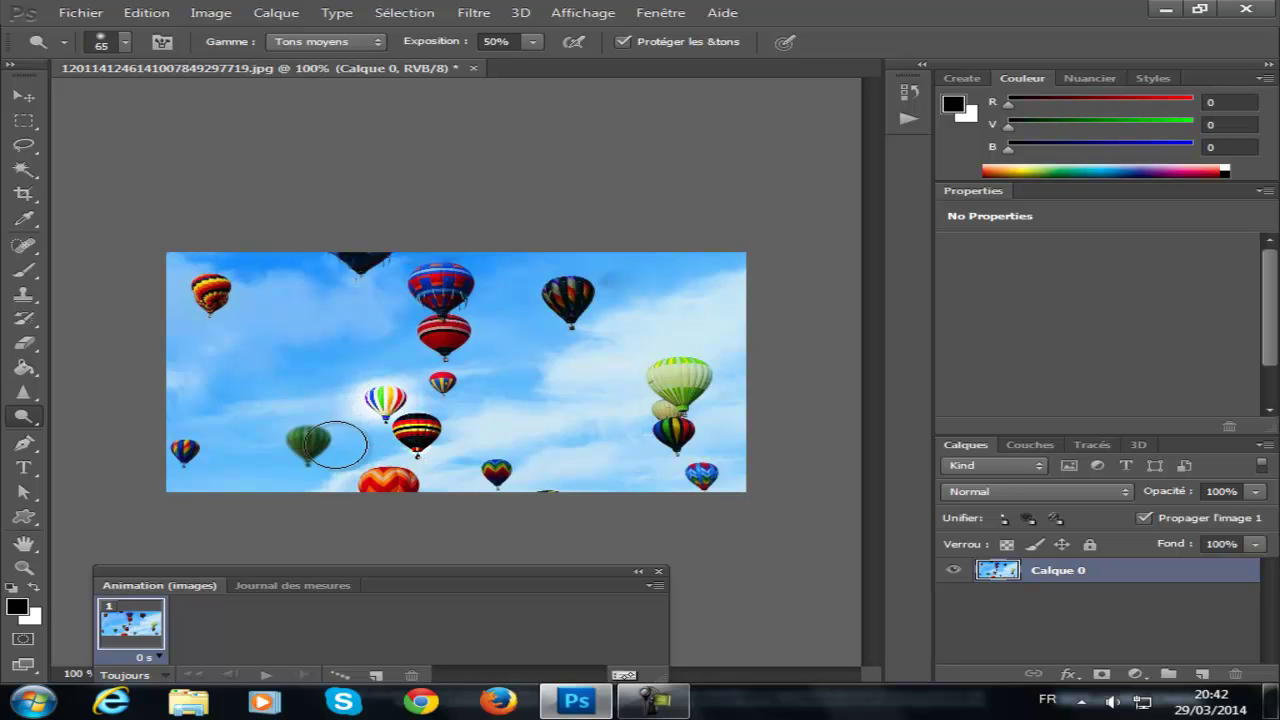
- Darken the same multicoloured striped balloon with the 65 px Burn tool, on midtones at 50% exposure
right_click(36, 424)
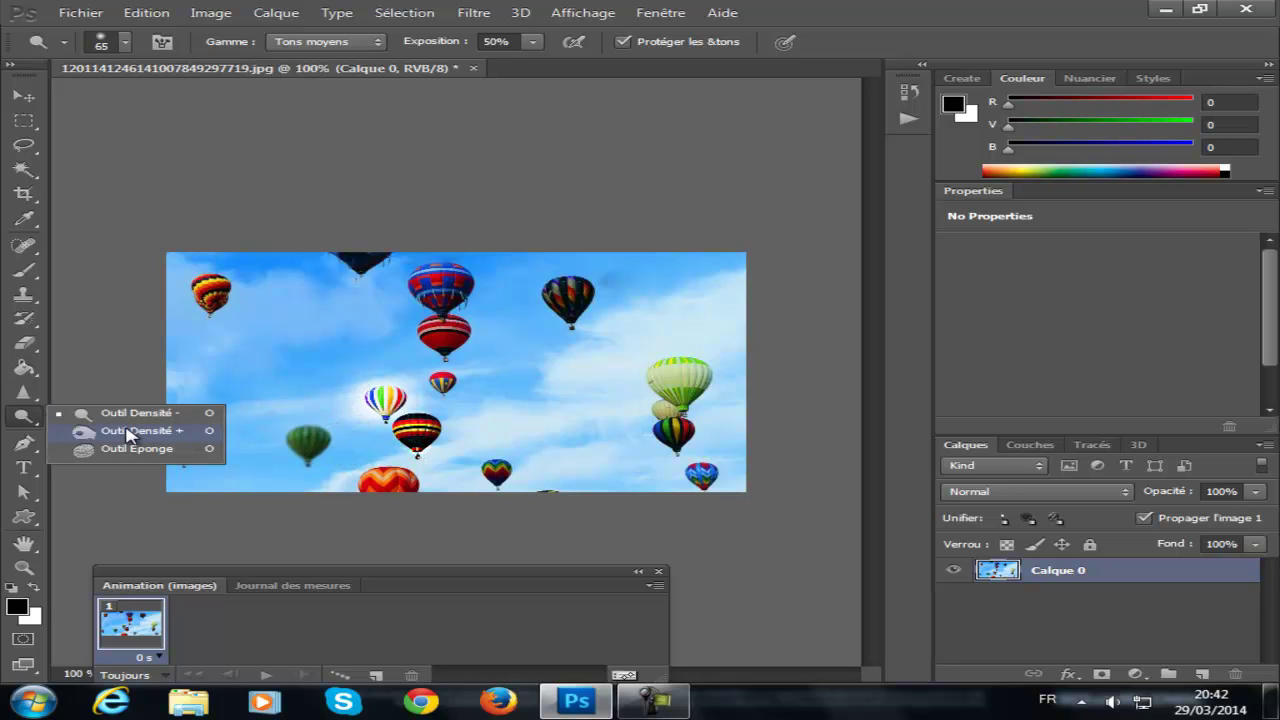
click(126, 432)
drag(391, 396, 384, 401)
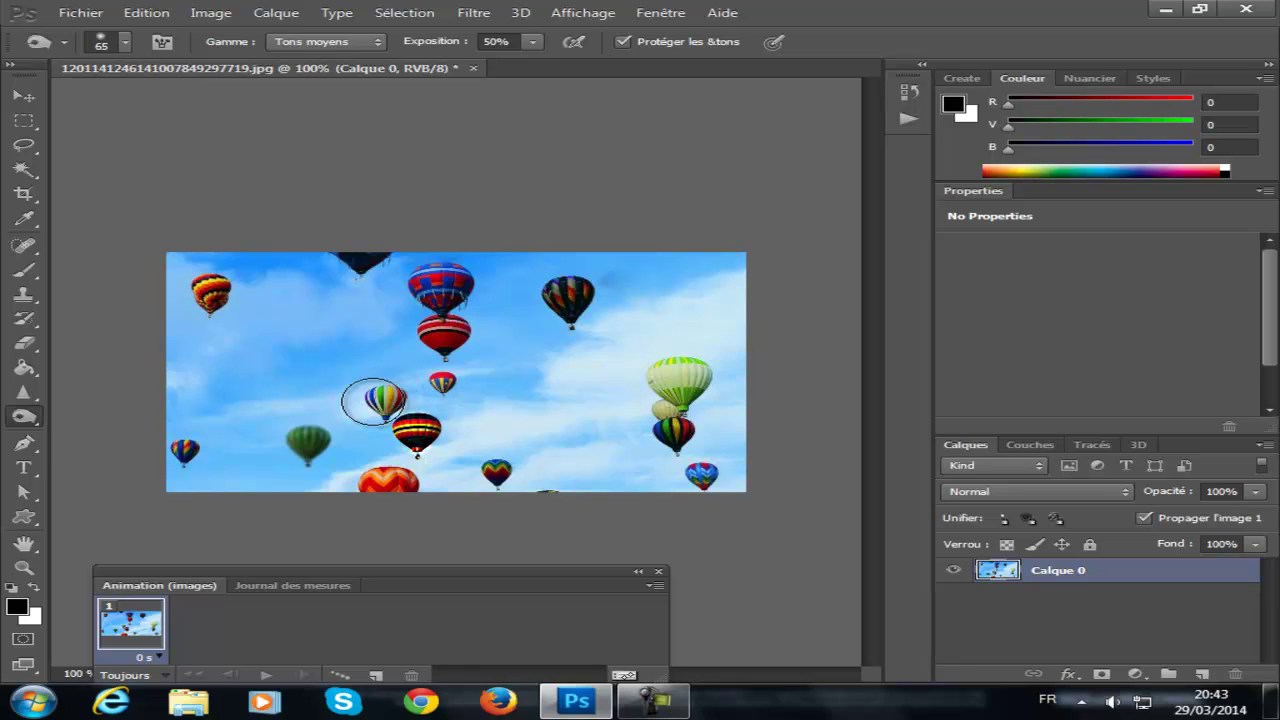
- Switch to the standard Pen tool
right_click(36, 420)
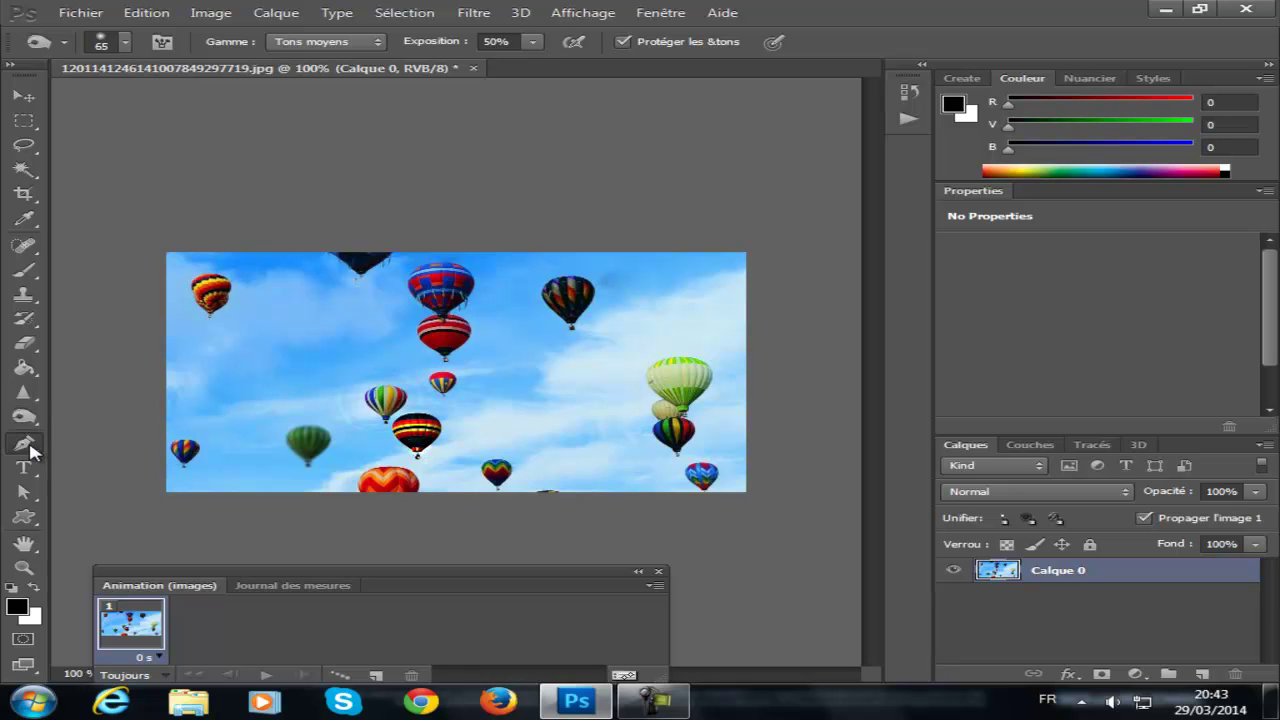
click(24, 443)
click(74, 443)
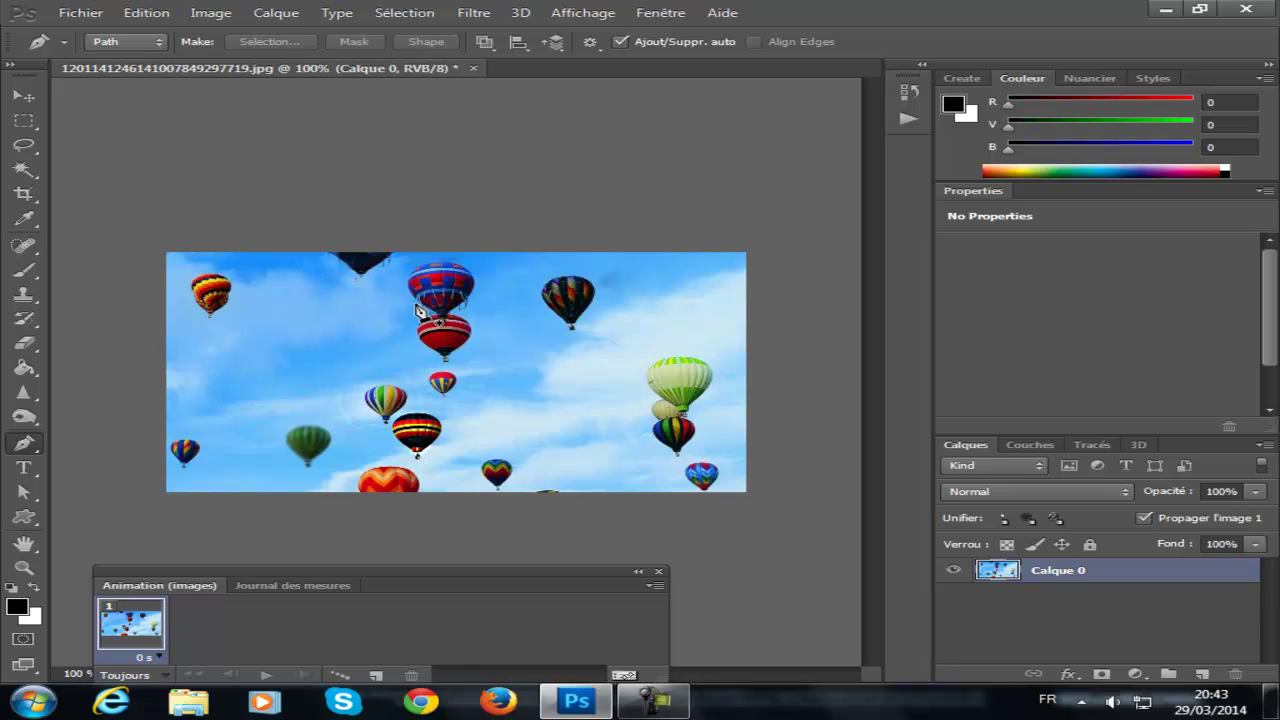
- Zoom in to 300% on the dark striped balloon with the Zoom tool
click(24, 566)
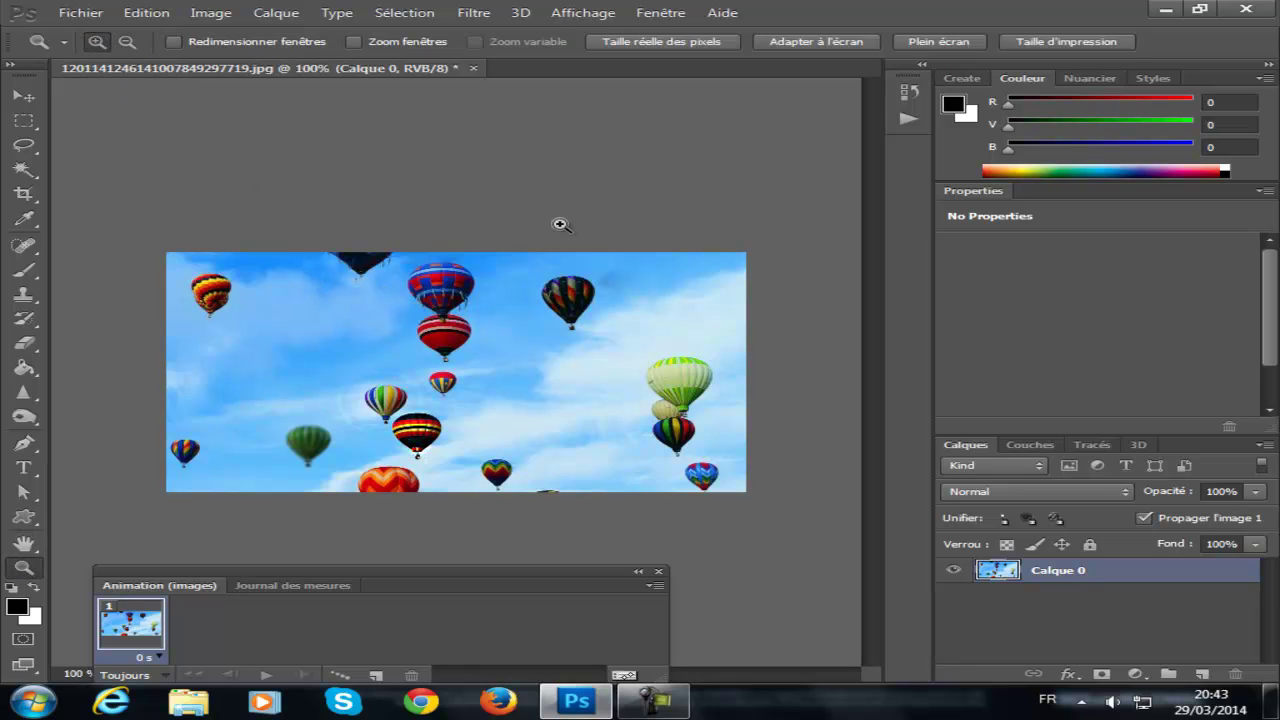
click(568, 288)
click(564, 284)
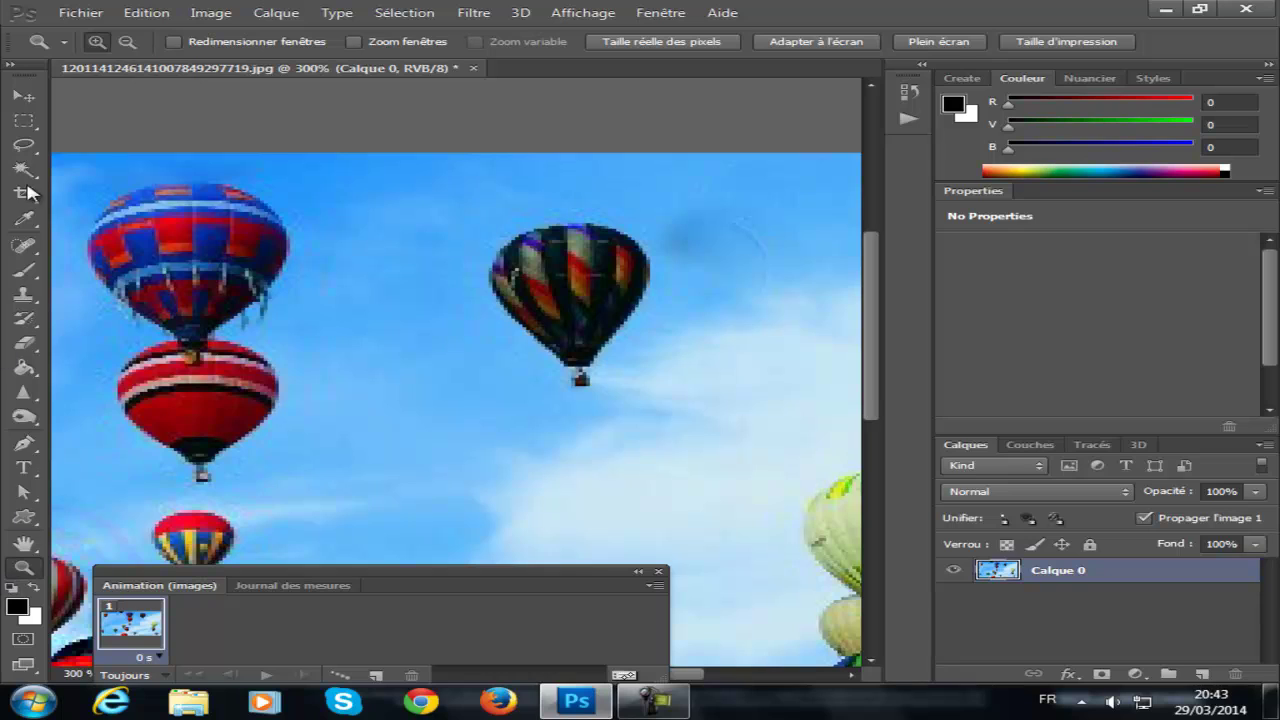
- Trace a closed path around the dark striped balloon and its basket with the Pen tool
click(24, 443)
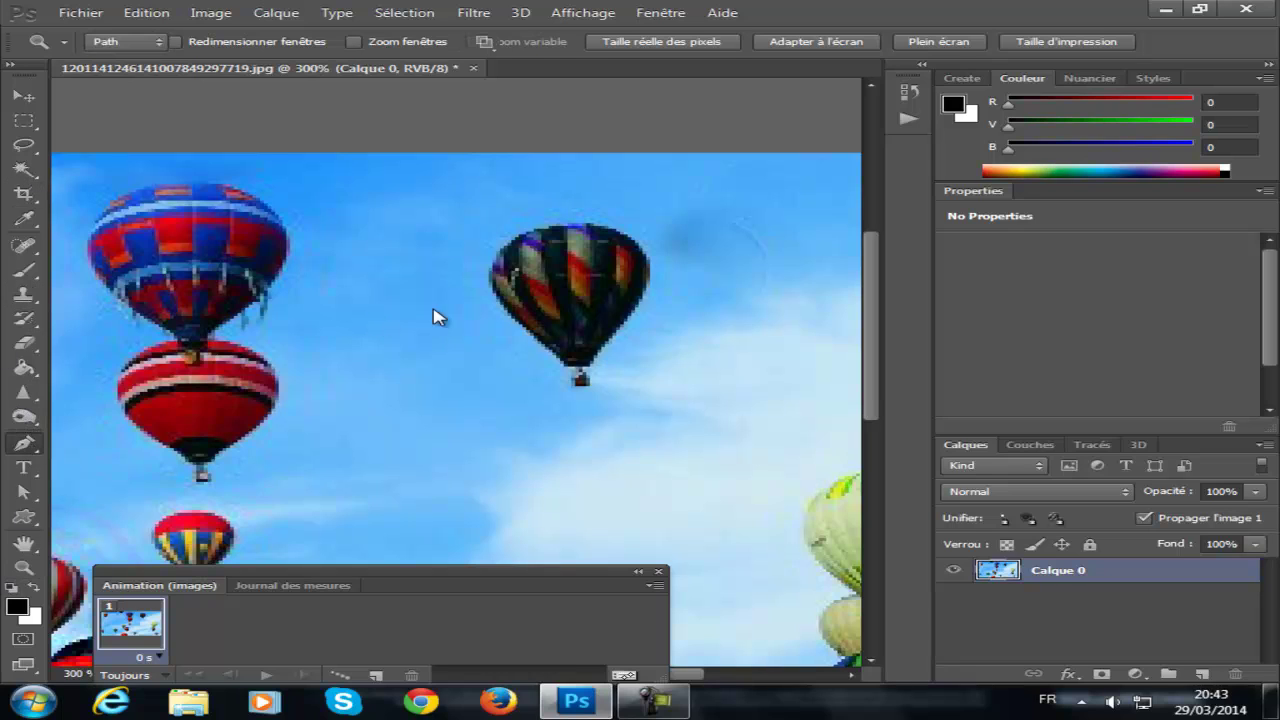
click(570, 386)
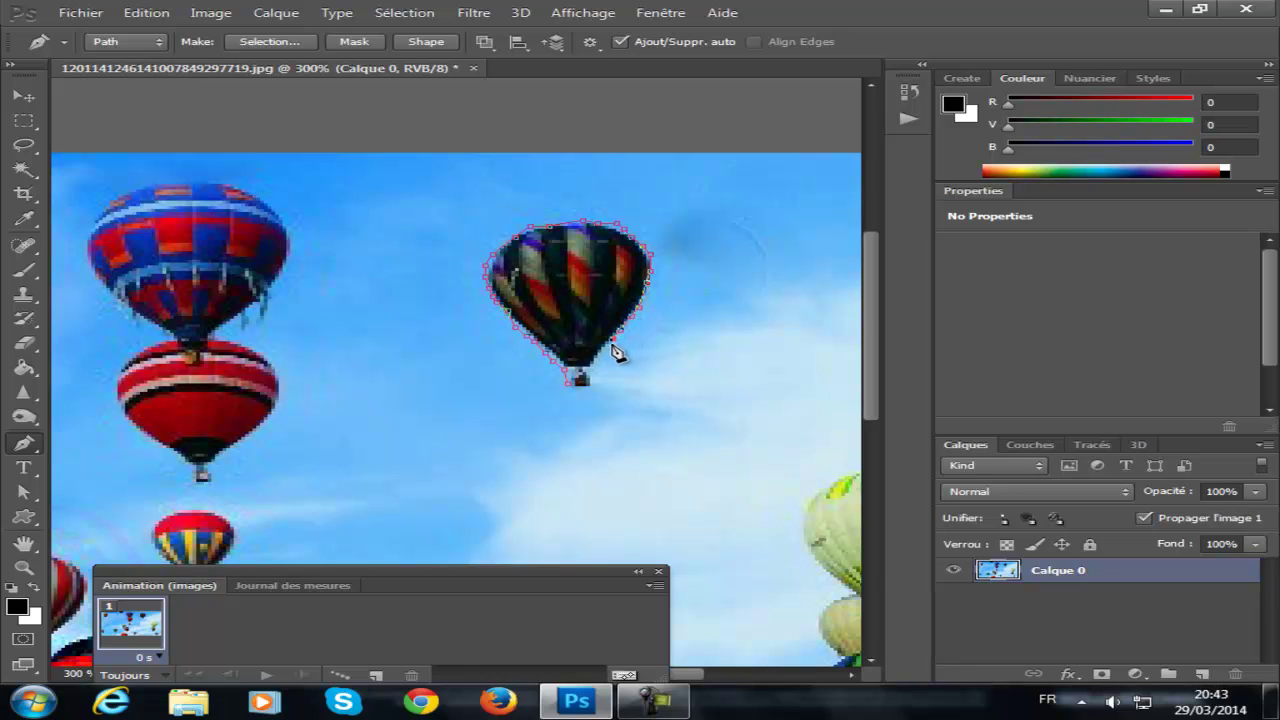
double_click(575, 392)
- Load the balloon's work path as a selection, with the image at 100% zoom
click(1092, 445)
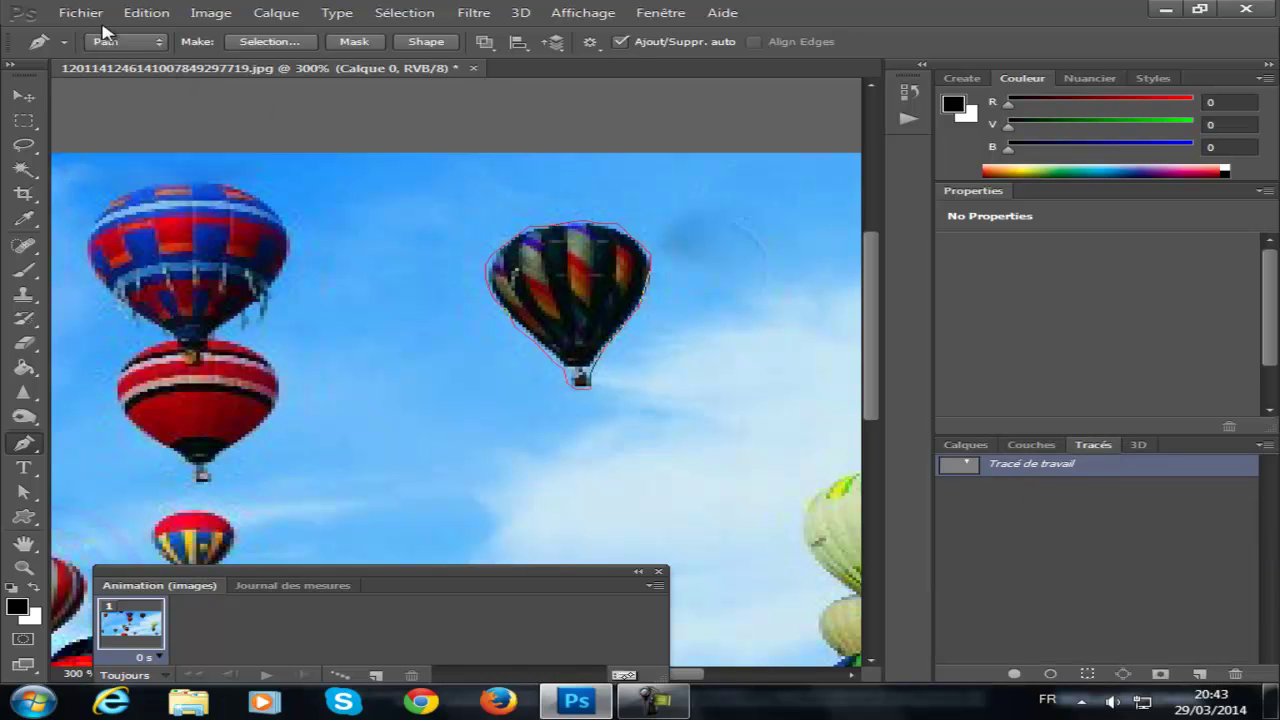
click(24, 567)
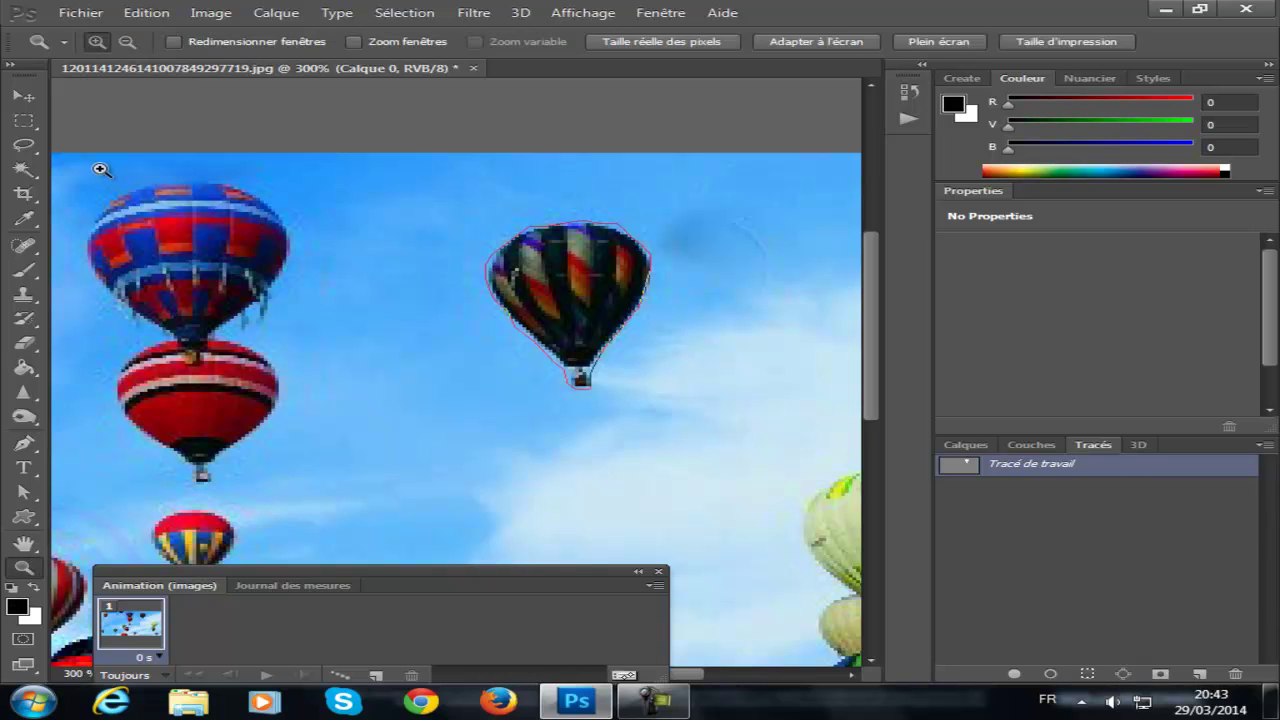
alt+click(573, 270)
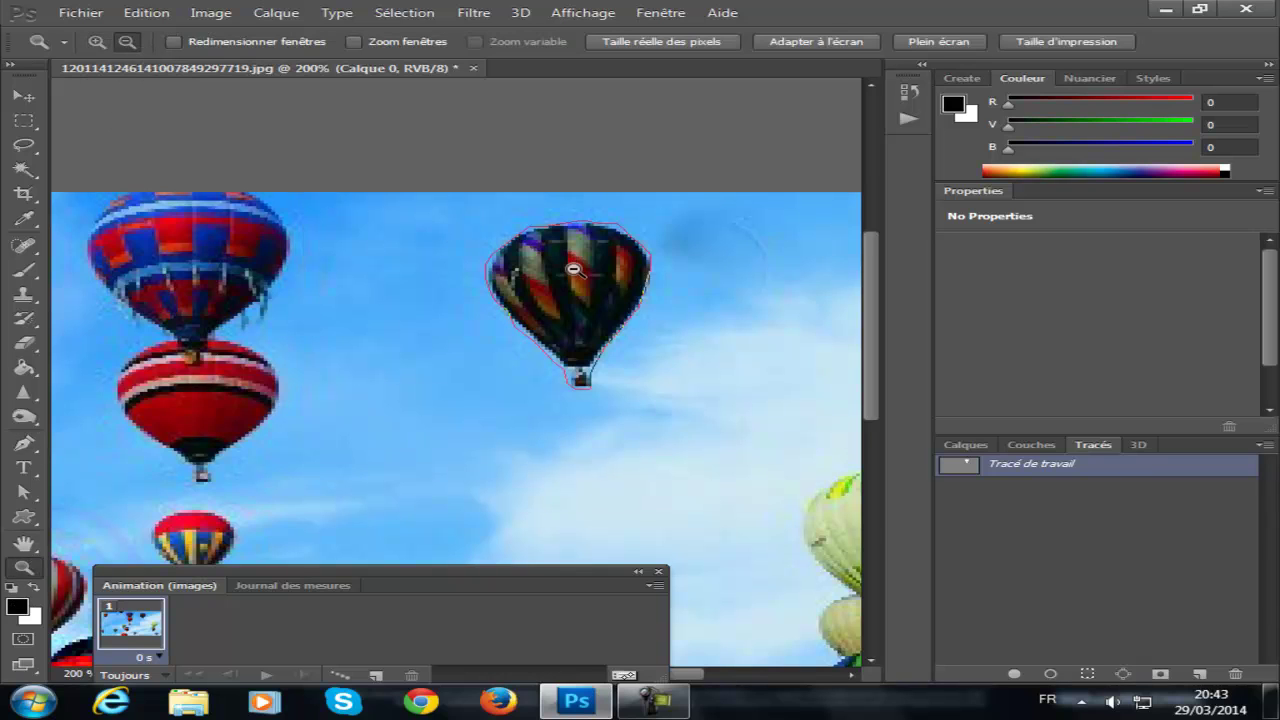
alt+click(573, 270)
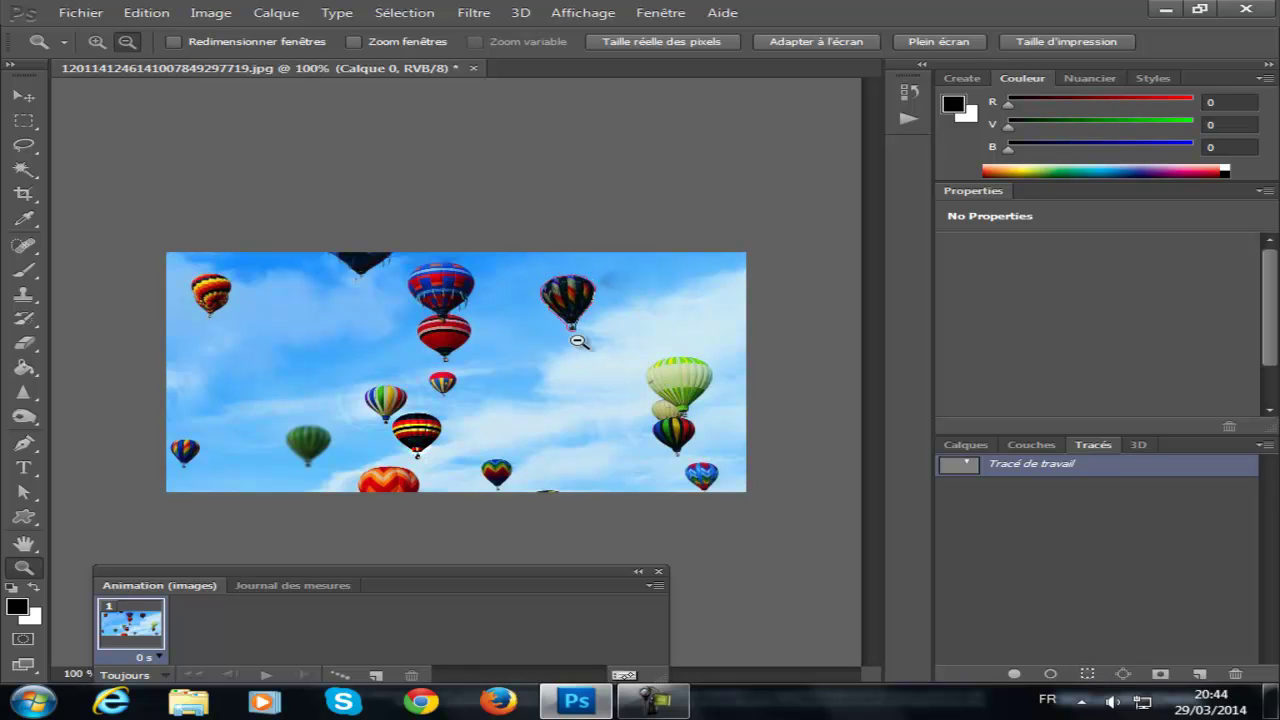
click(1087, 677)
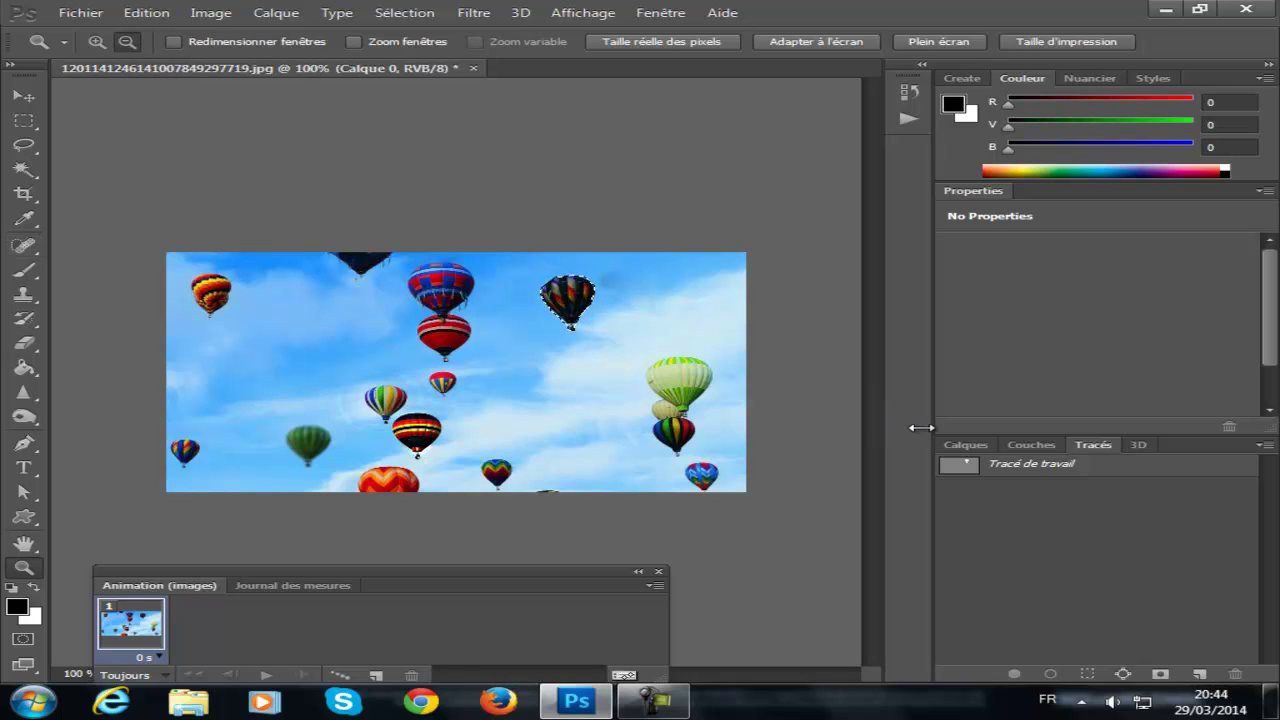
- Copy the selected dark striped balloon to a new layer and move the copy beside the yellow-and-red balloon
click(965, 444)
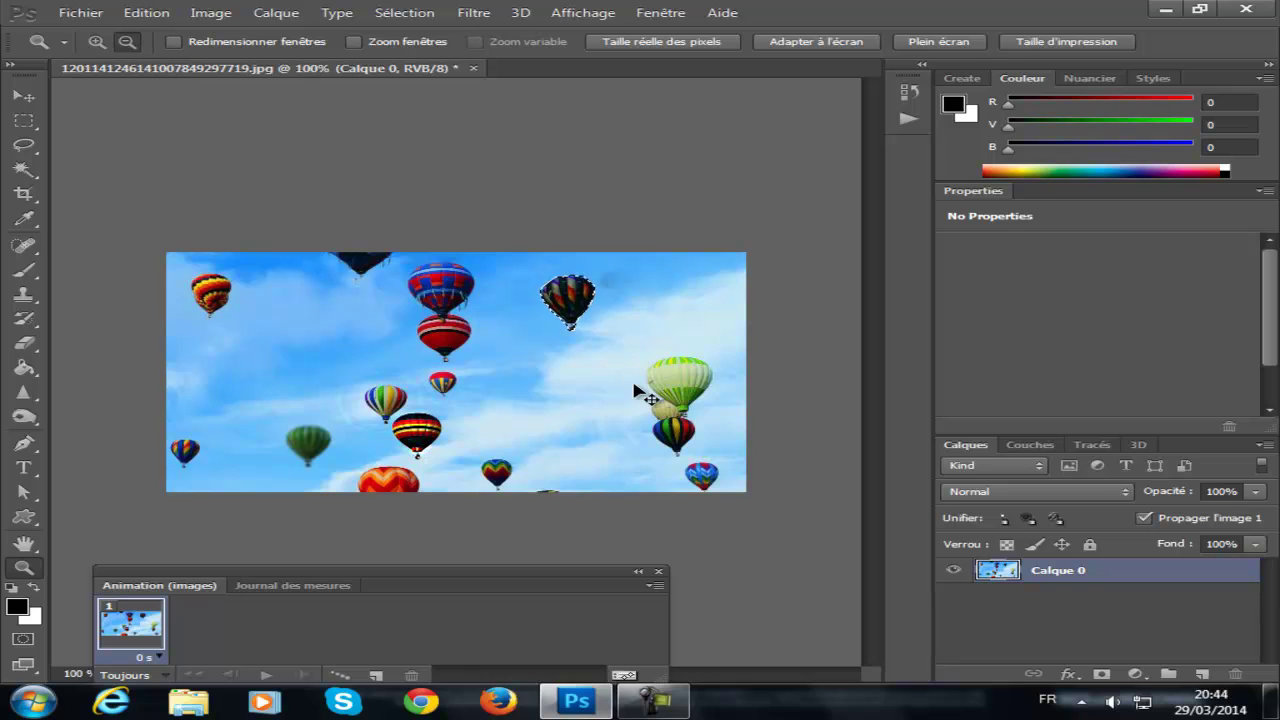
key(ctrl+j)
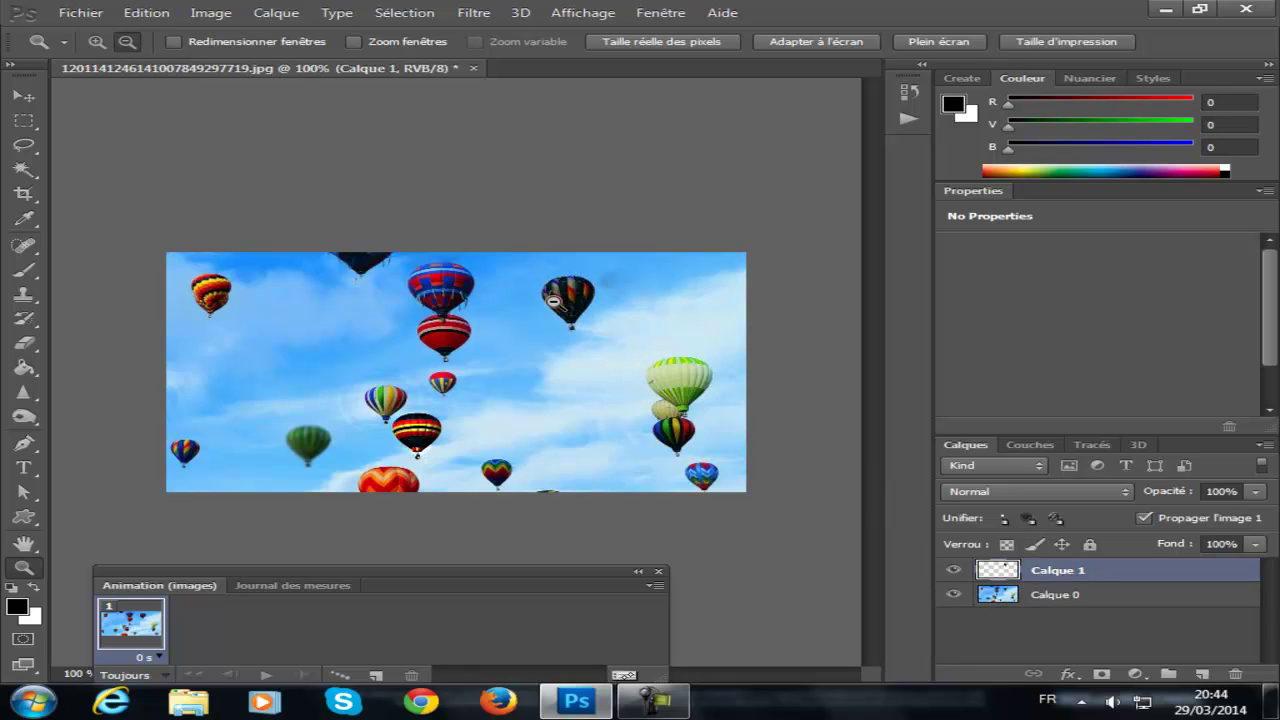
click(24, 96)
drag(552, 305, 280, 318)
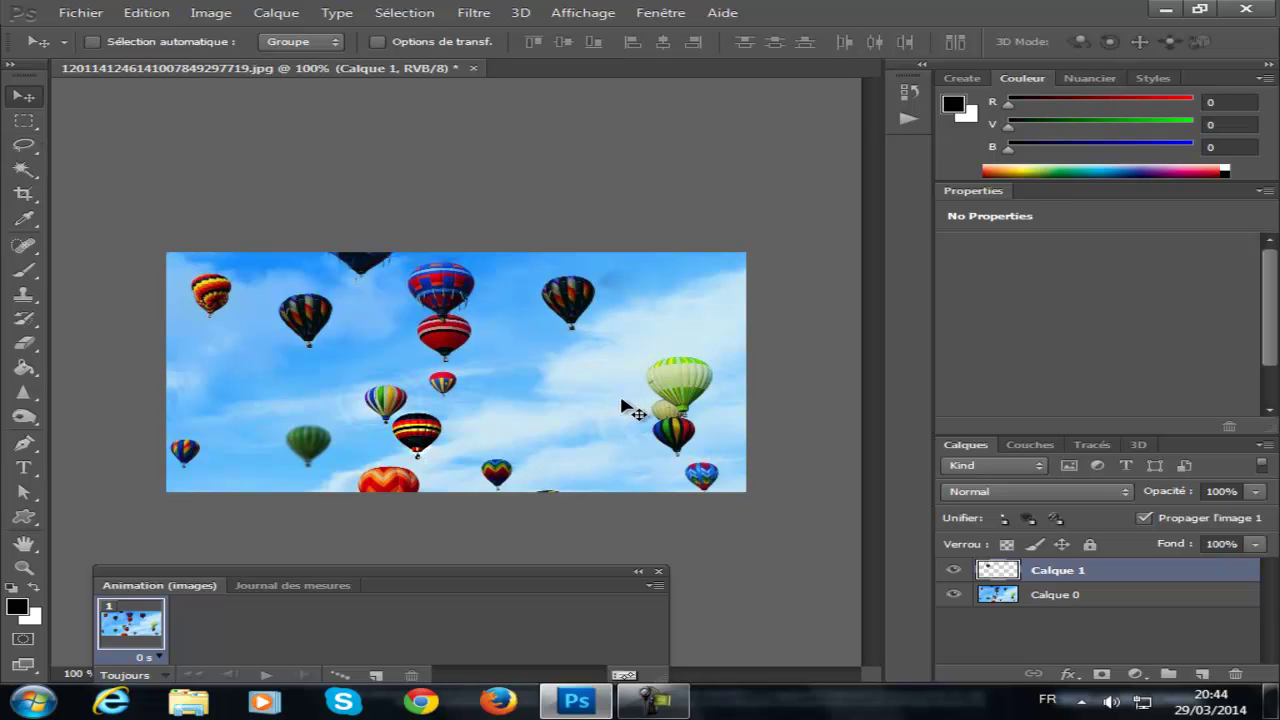
- Create a text box below the original dark striped balloon, widen it over the pale green balloon, and enter TEXTE
click(26, 467)
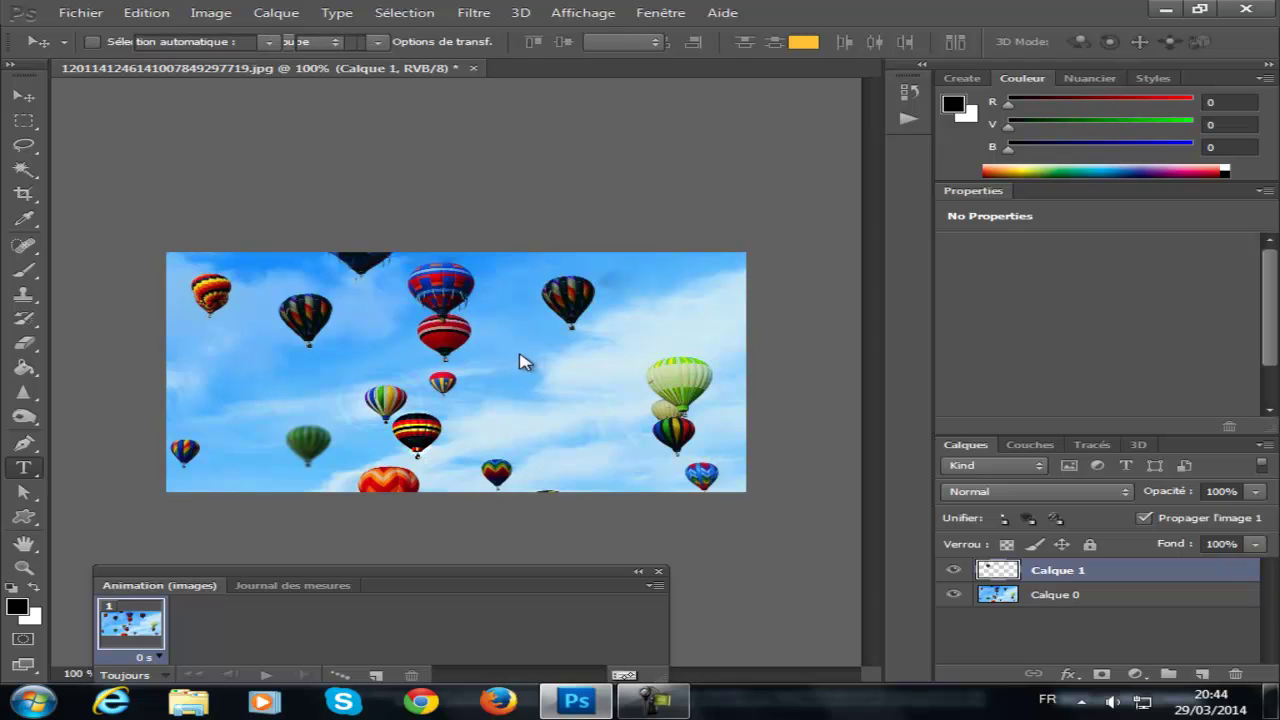
drag(520, 340, 600, 386)
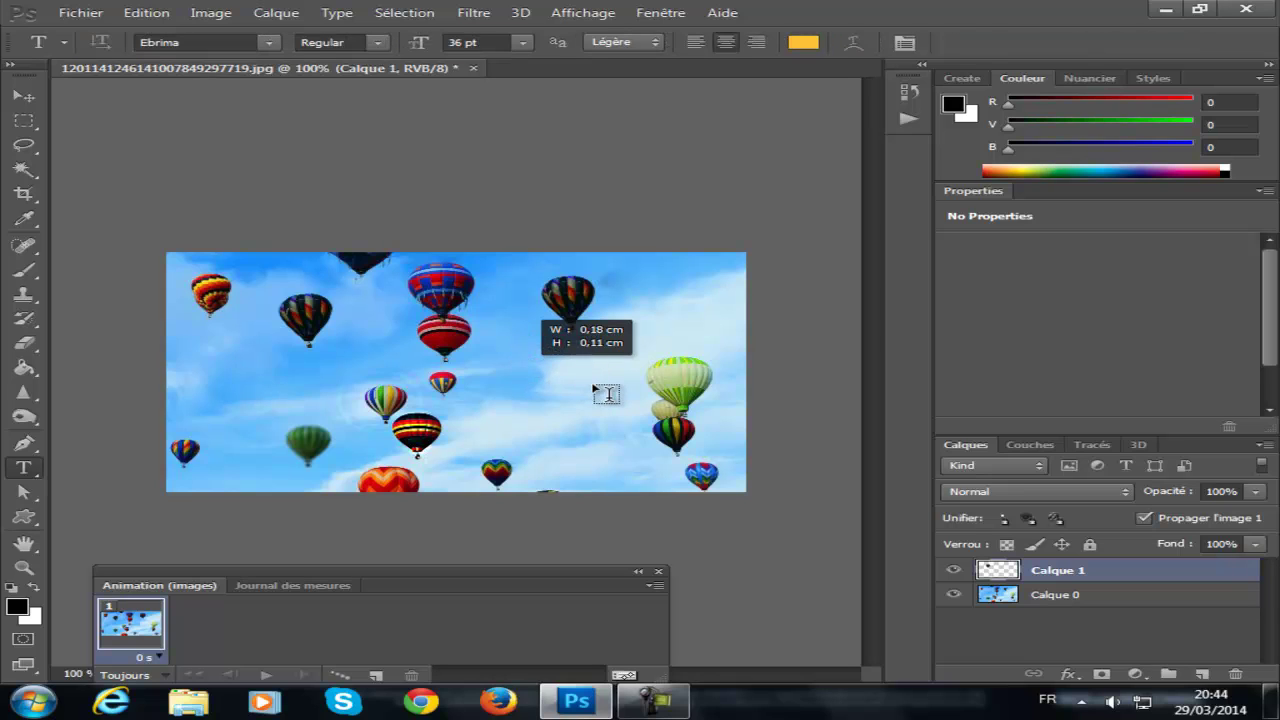
drag(516, 335, 593, 384)
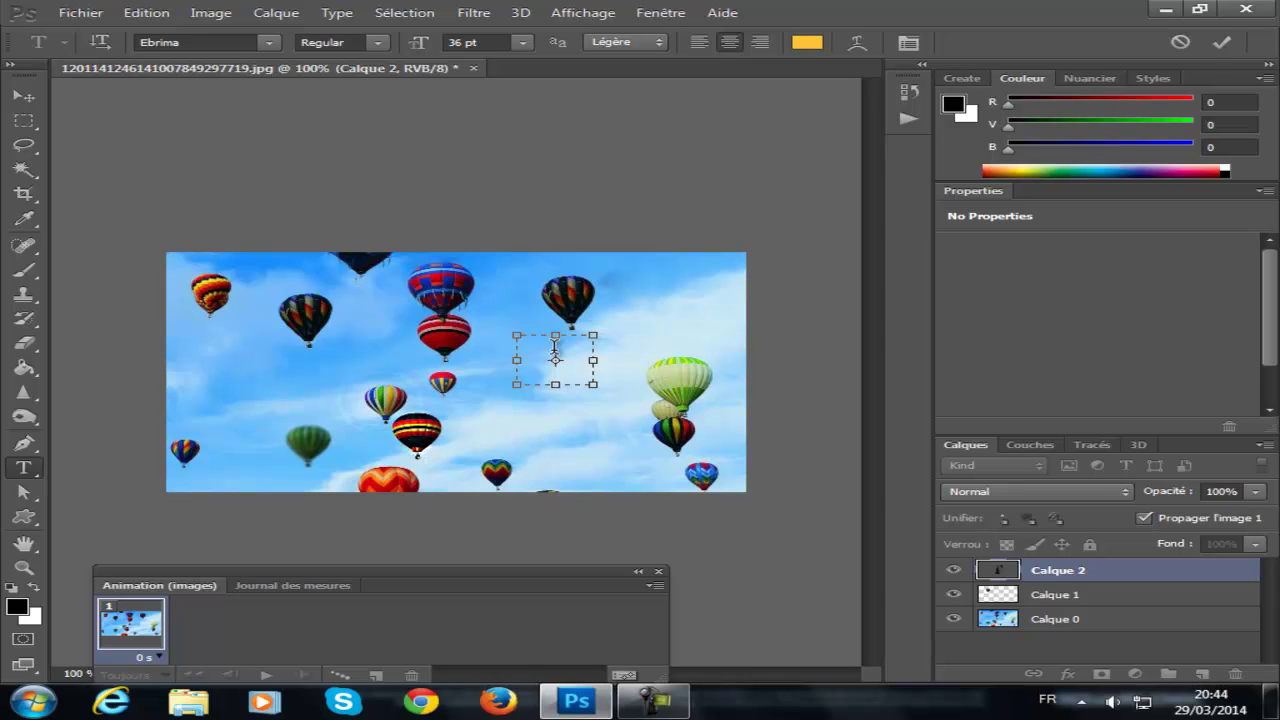
drag(593, 385, 710, 400)
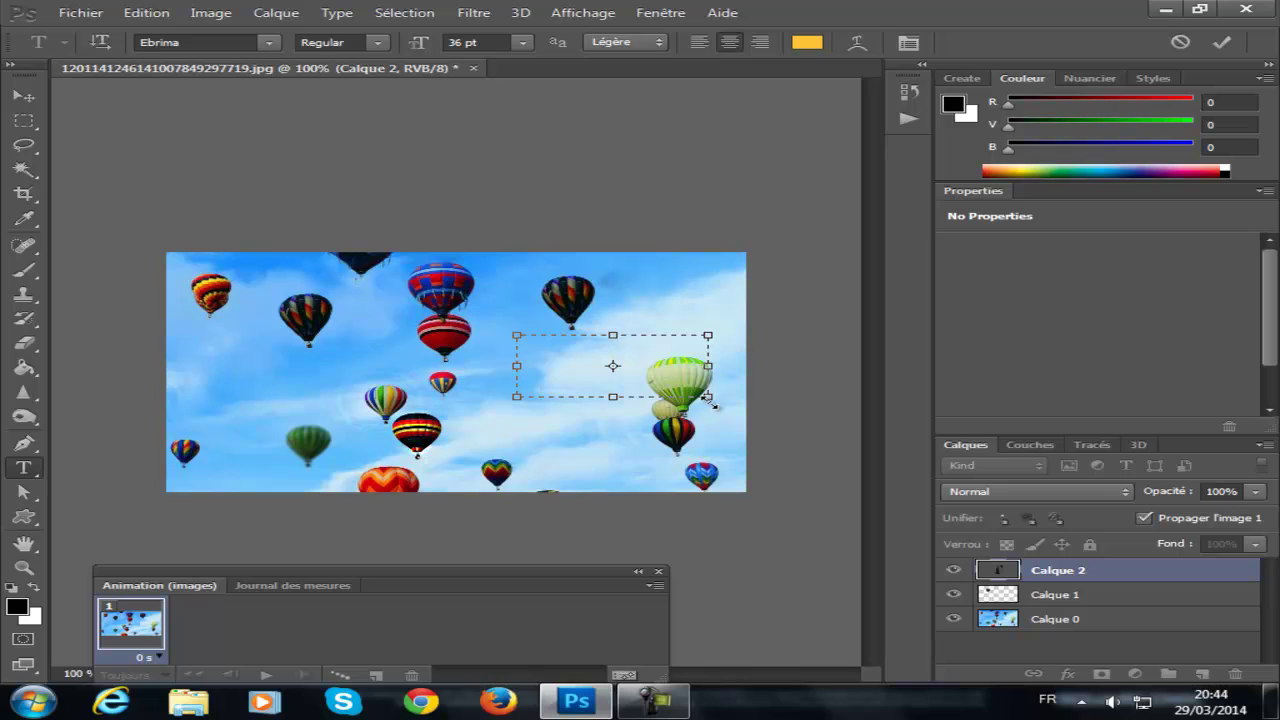
text(TEXTE)
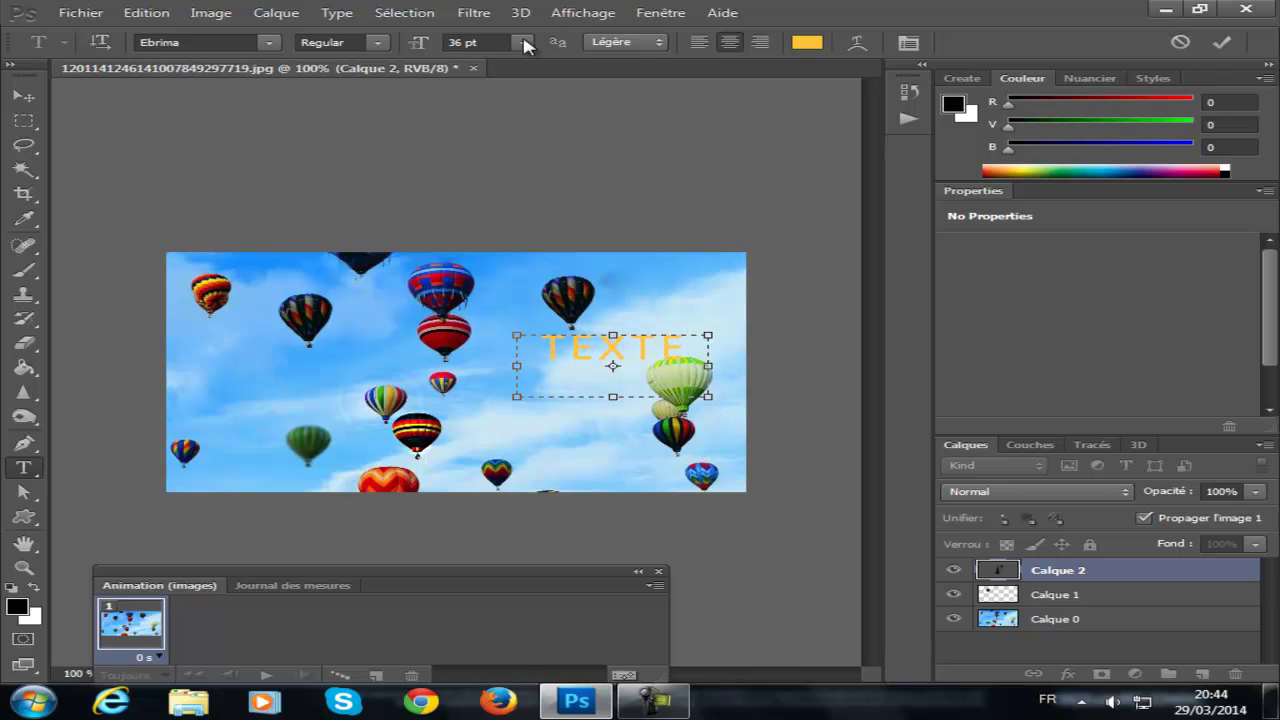
- Select the whole word TEXTE and change its font to Enigmatic
drag(700, 340, 465, 347)
click(522, 42)
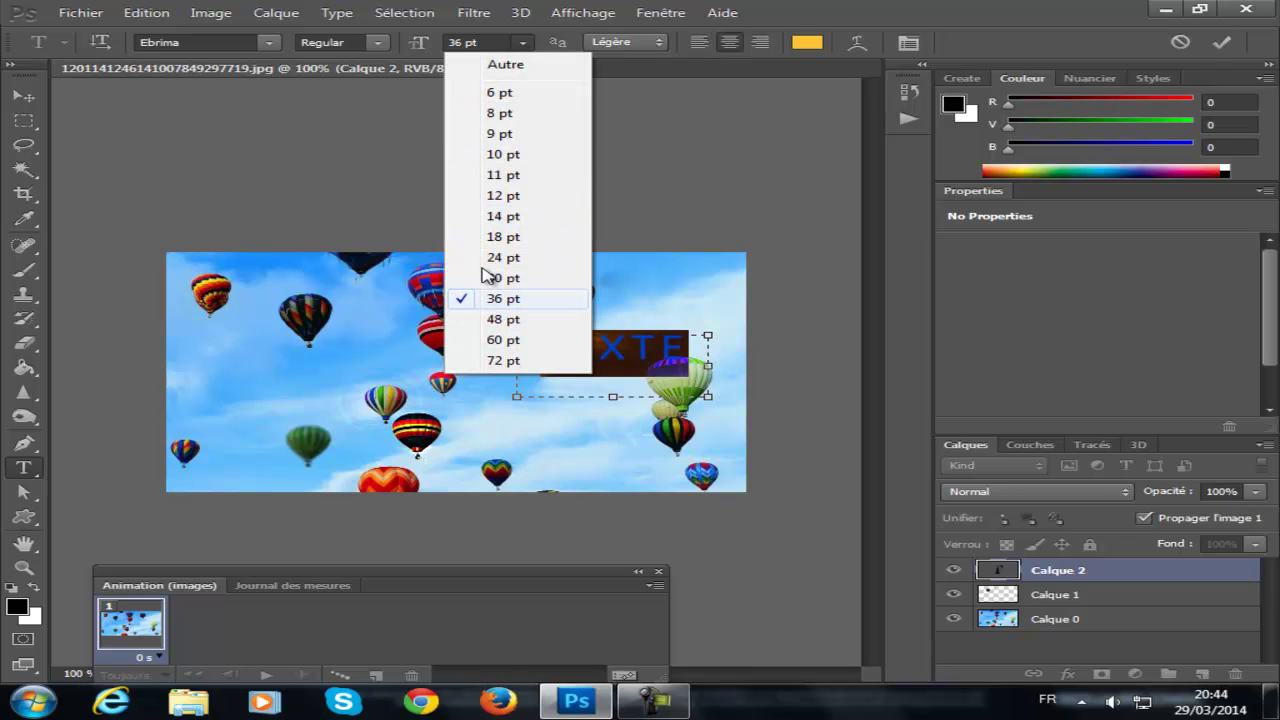
click(463, 42)
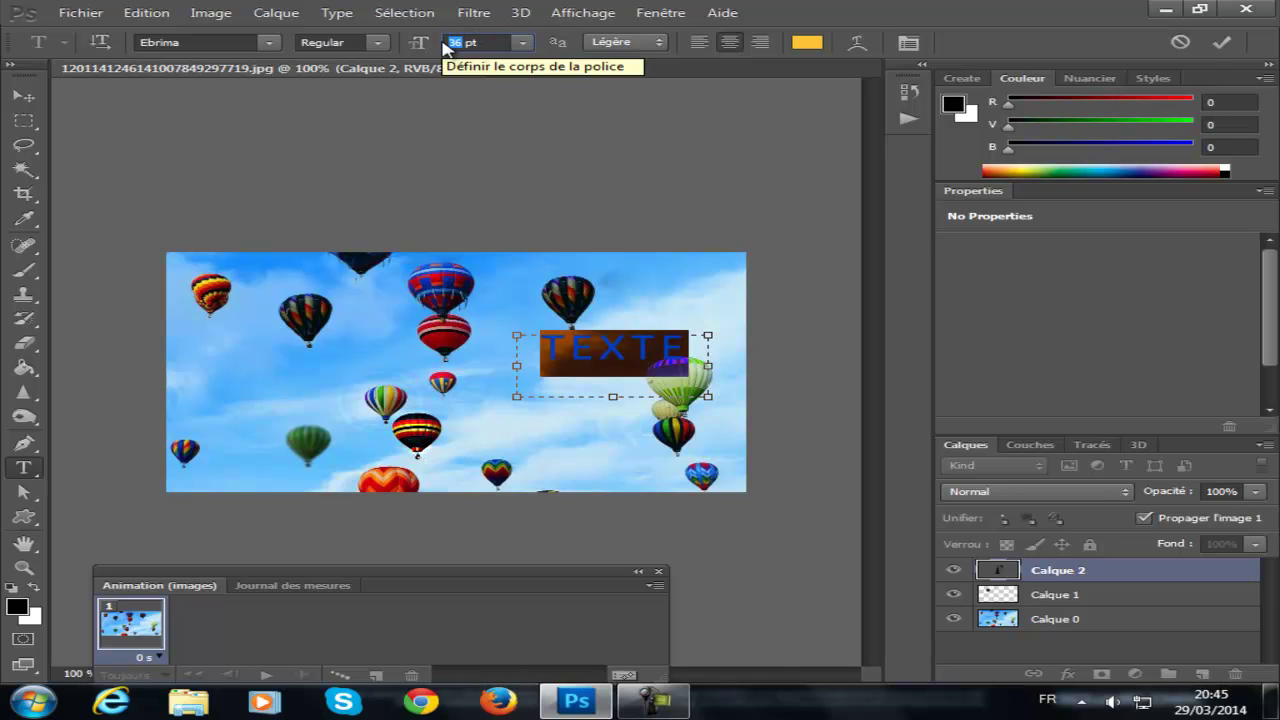
click(268, 43)
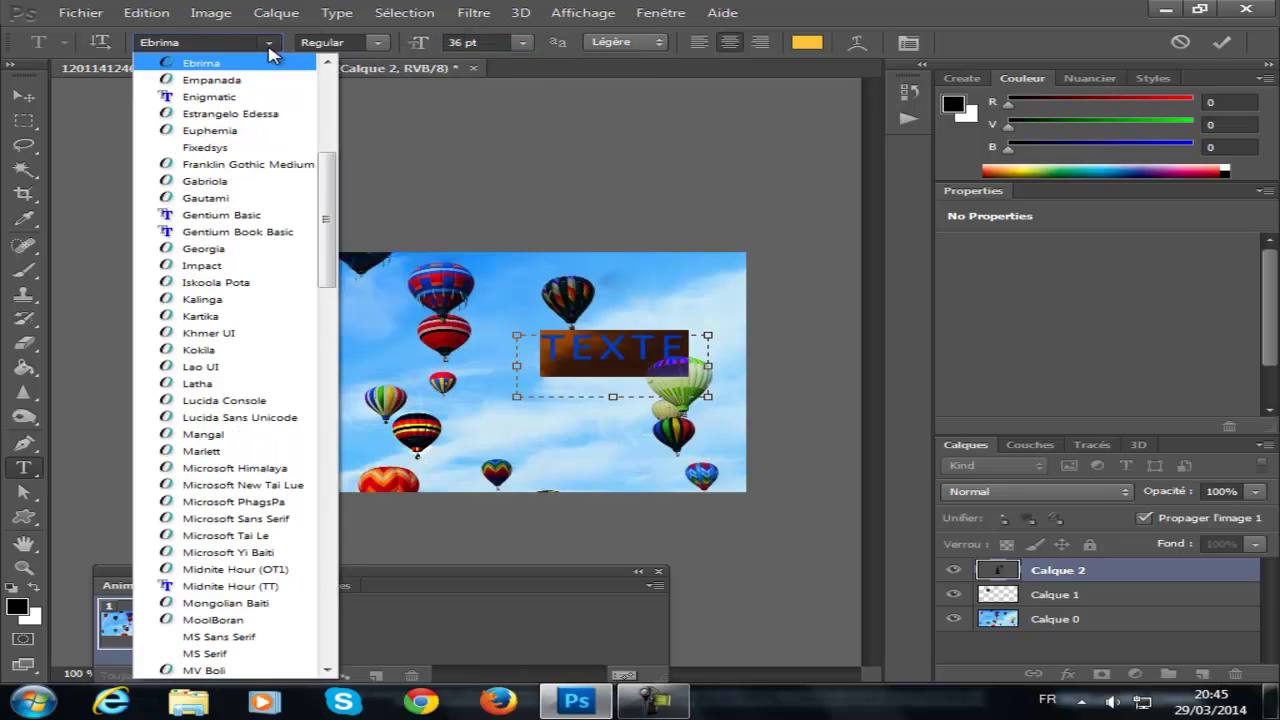
click(250, 98)
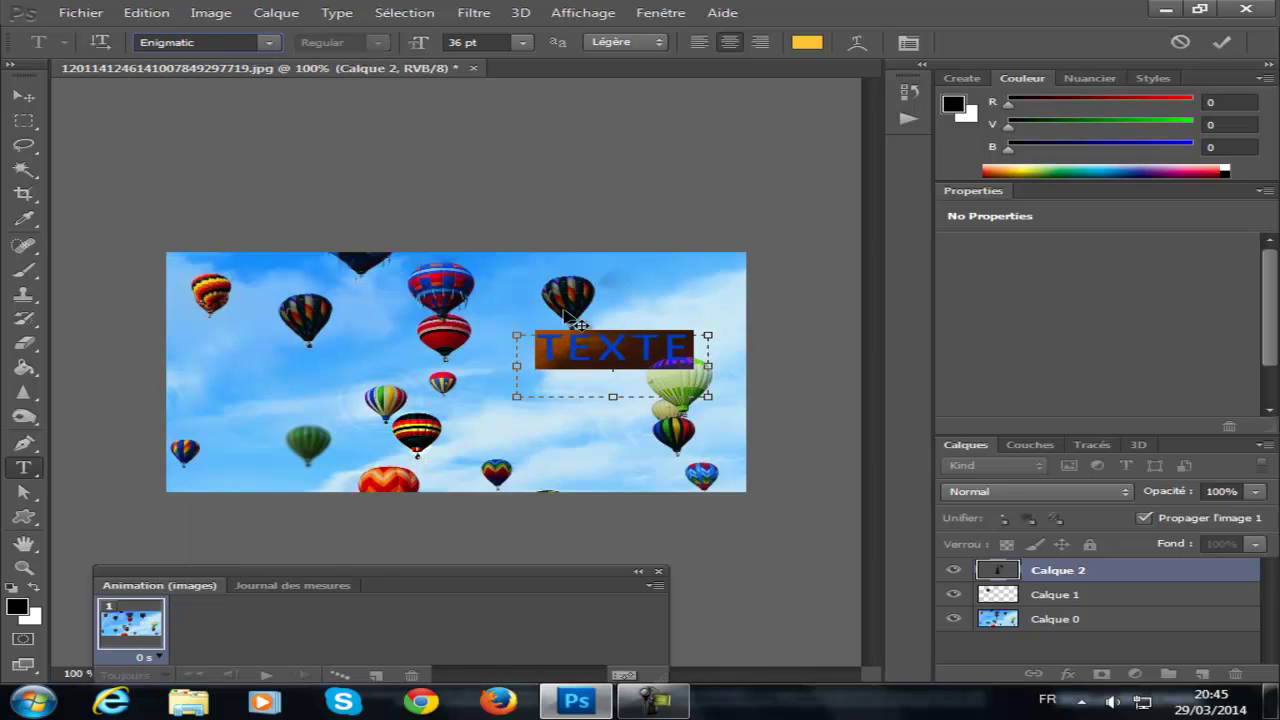
- Set the text's anti-aliasing to Forte and try other paragraph alignments before restoring centred alignment
click(626, 42)
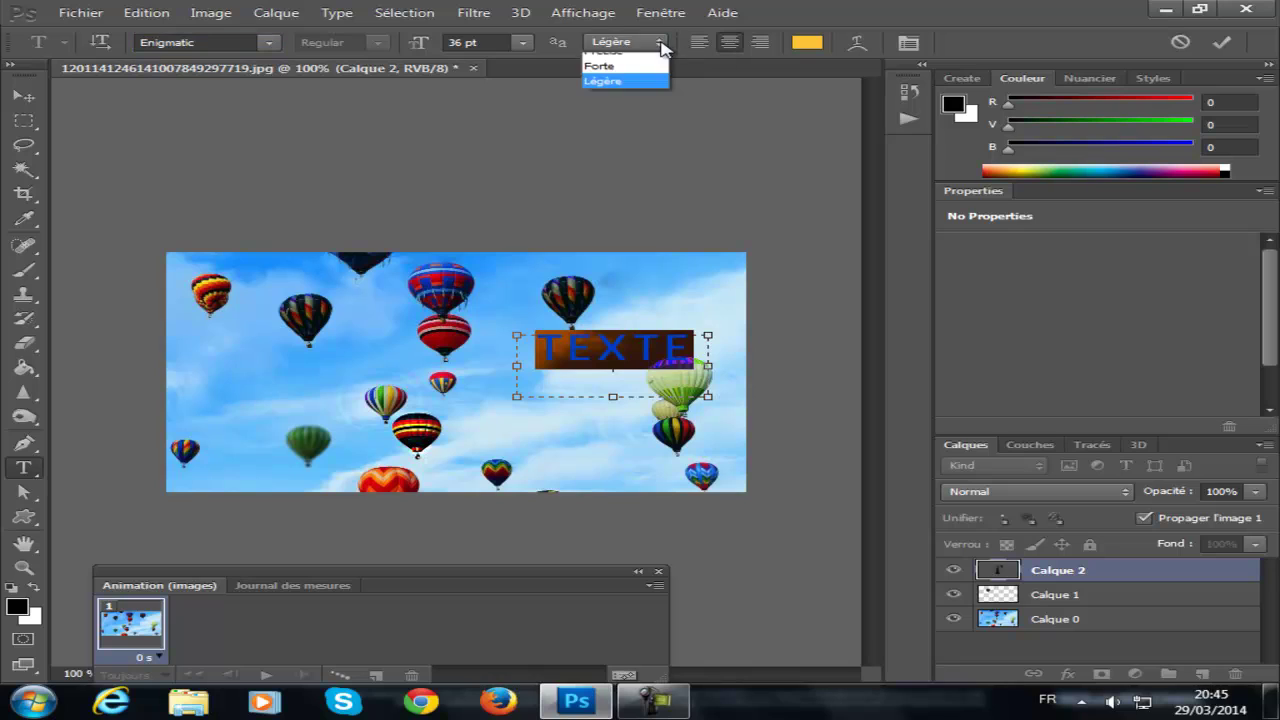
click(630, 110)
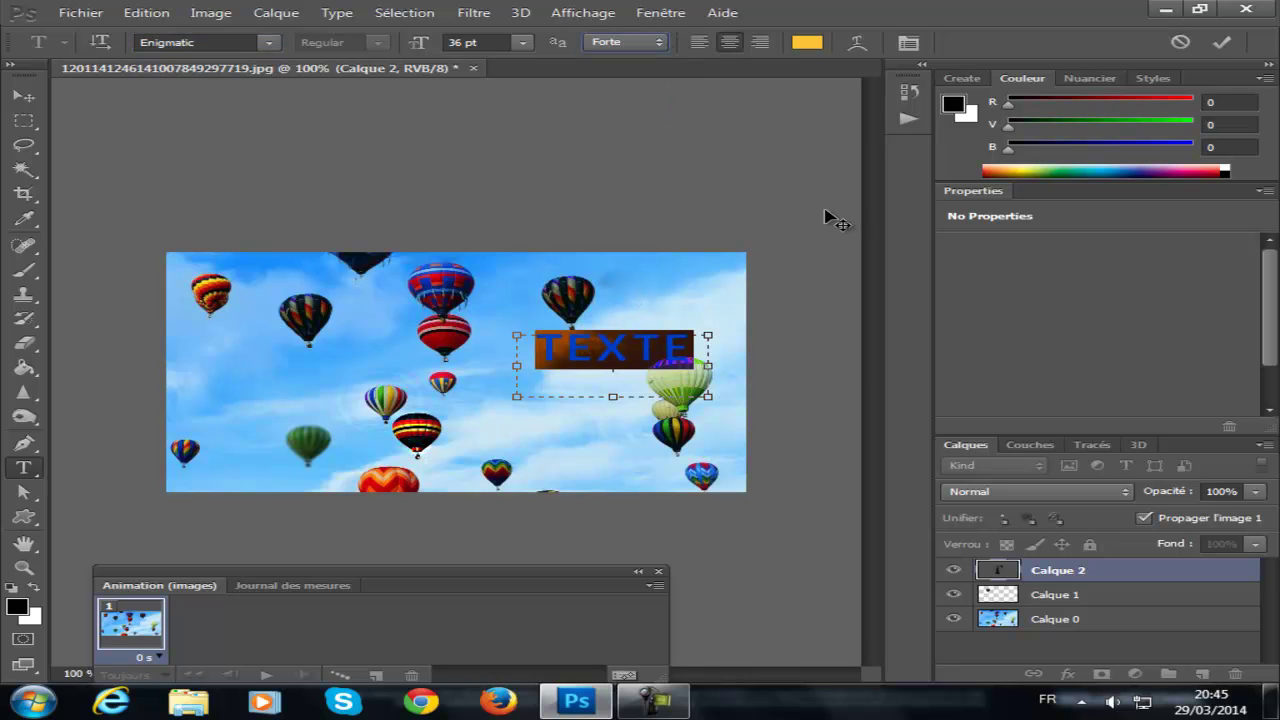
click(754, 44)
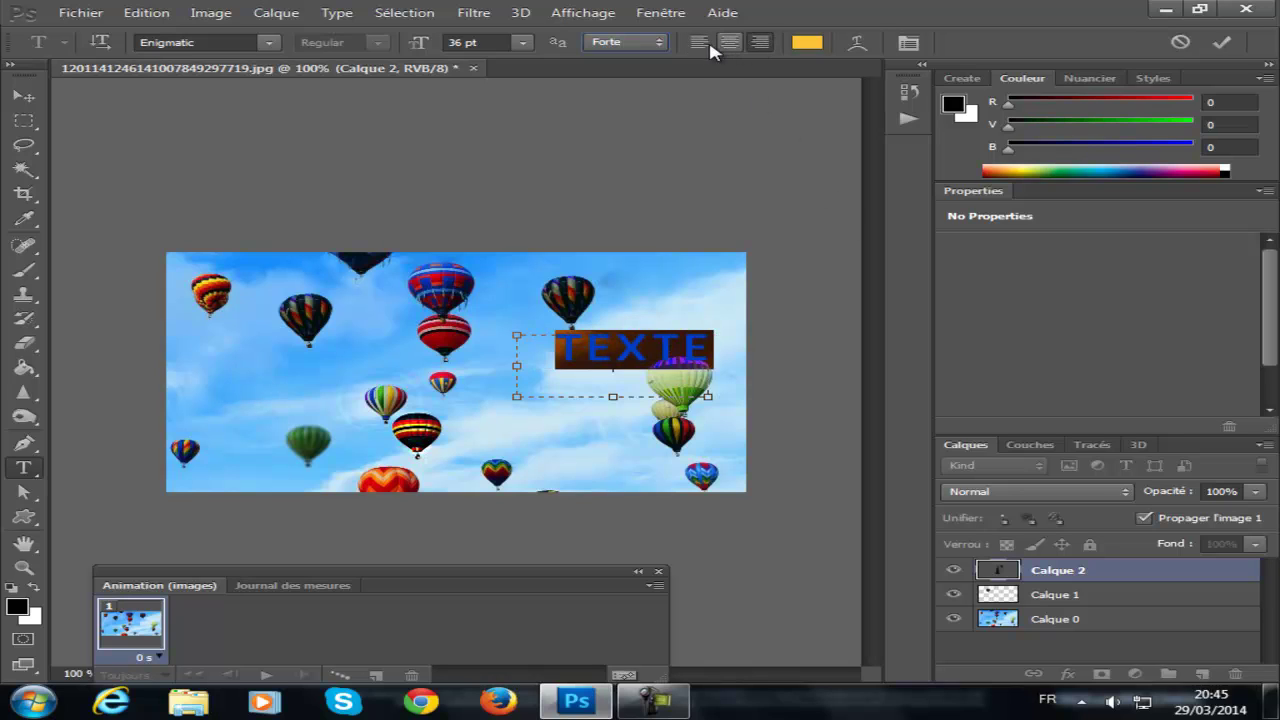
click(702, 44)
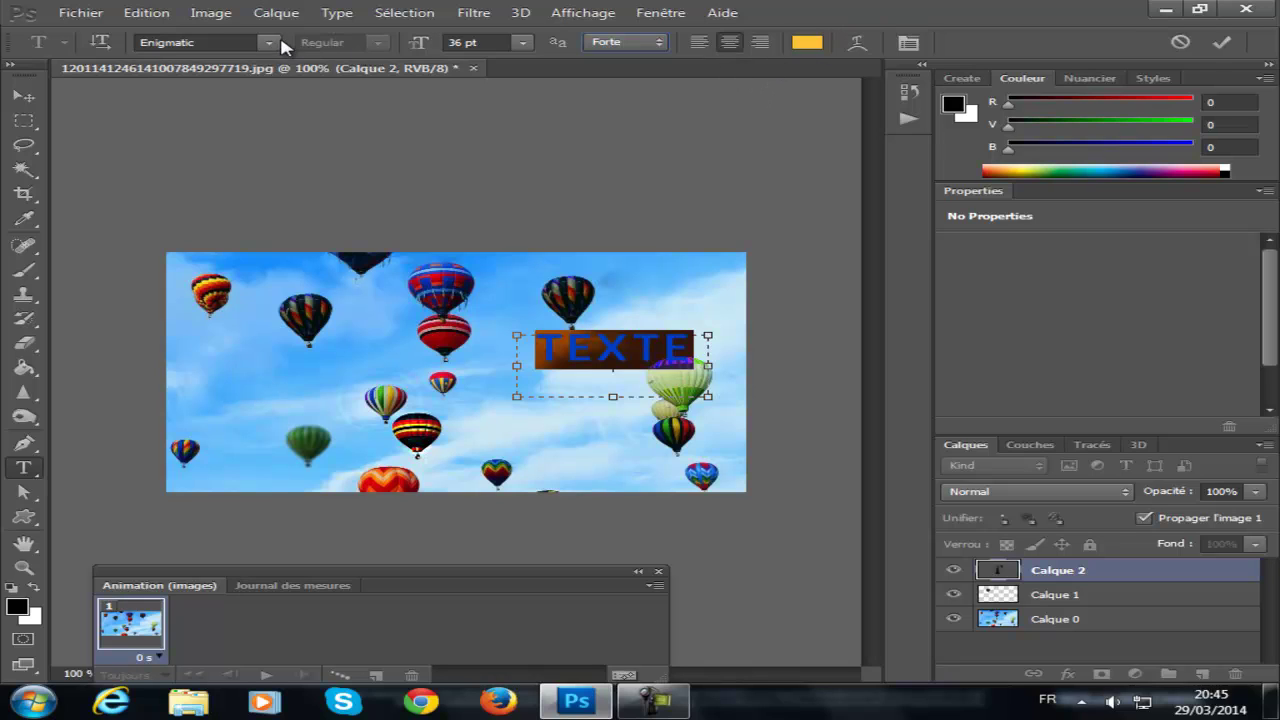
- Draw a black banner custom shape of about 138 × 47 px over TEXTE and place the text layer above it
click(30, 522)
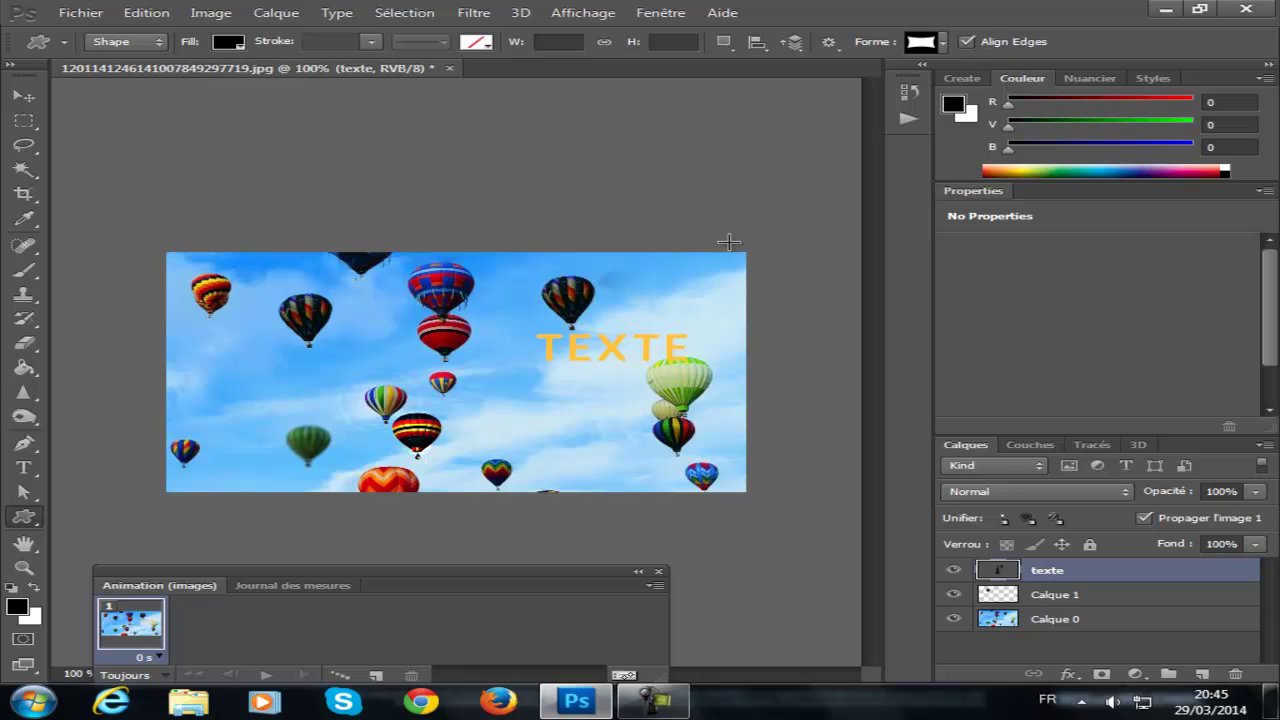
click(944, 42)
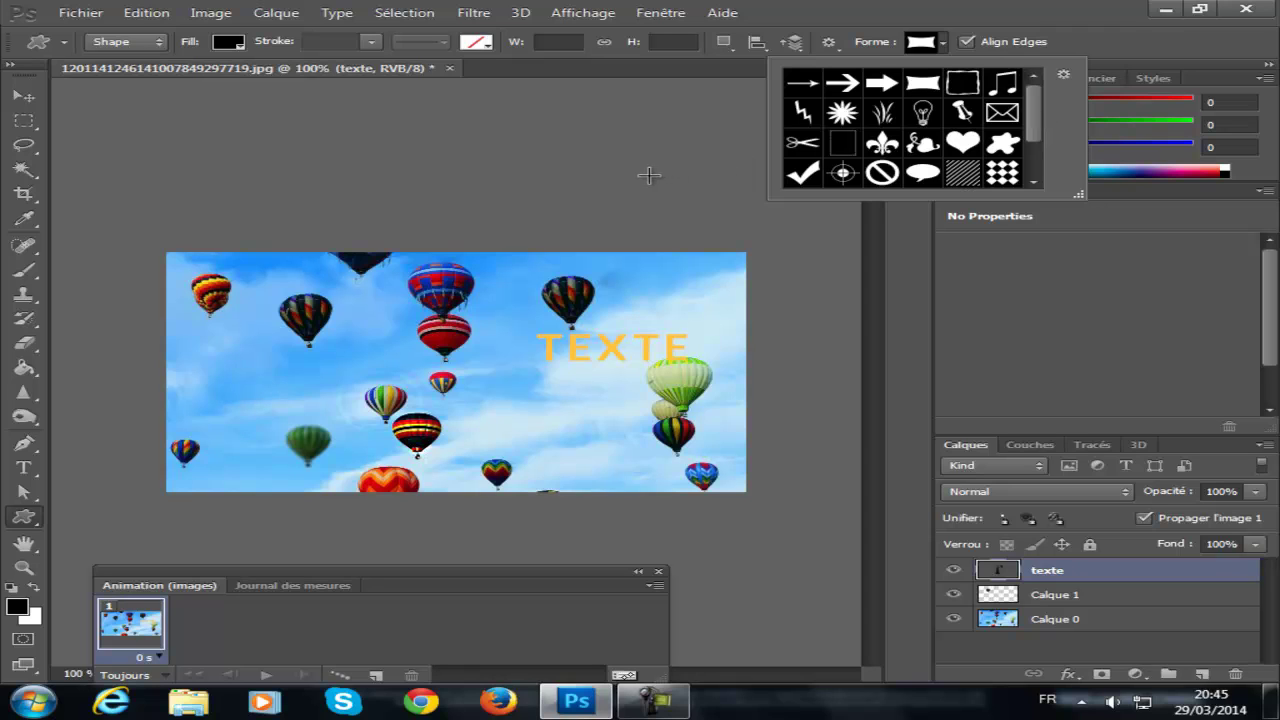
click(571, 180)
click(571, 180)
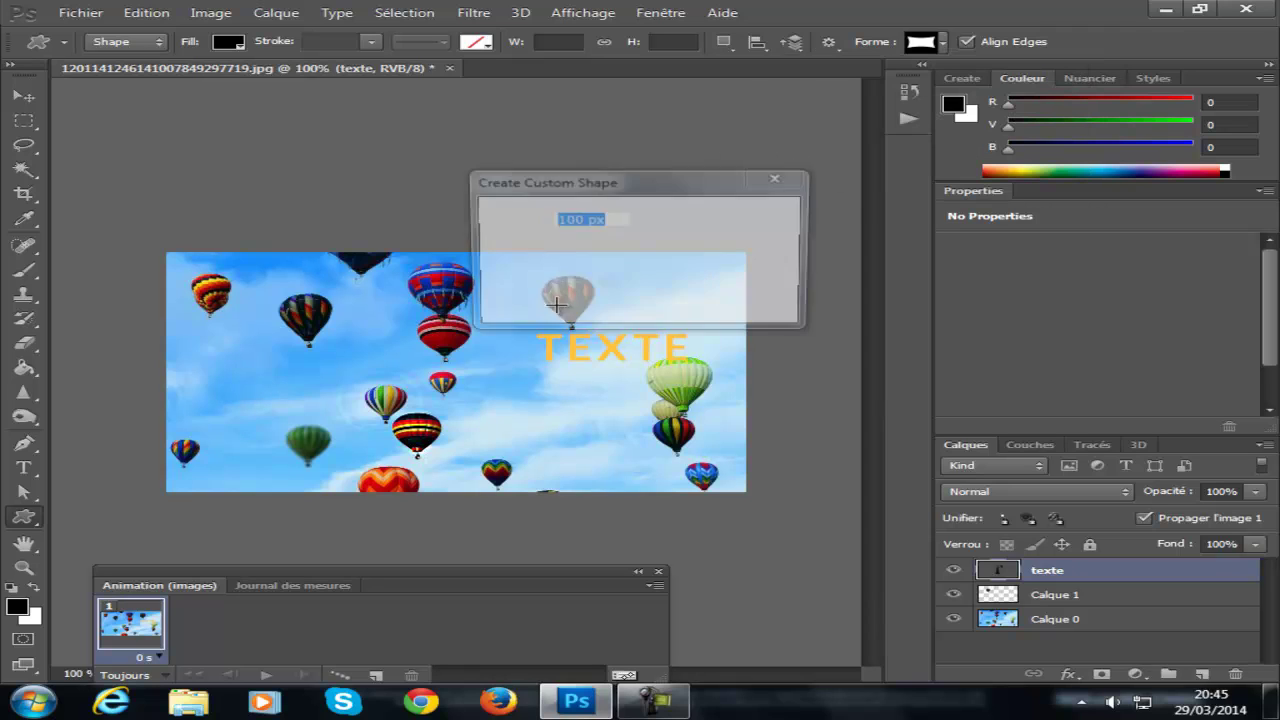
click(779, 181)
drag(536, 331, 706, 374)
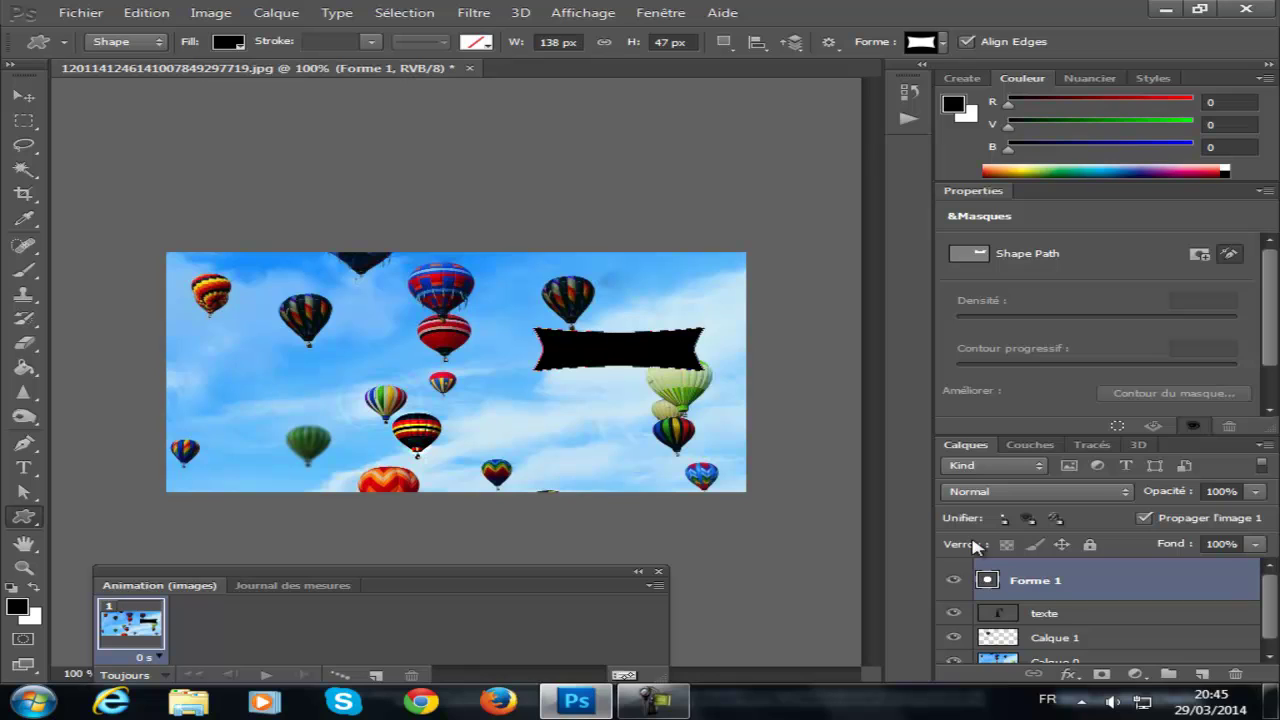
click(1077, 622)
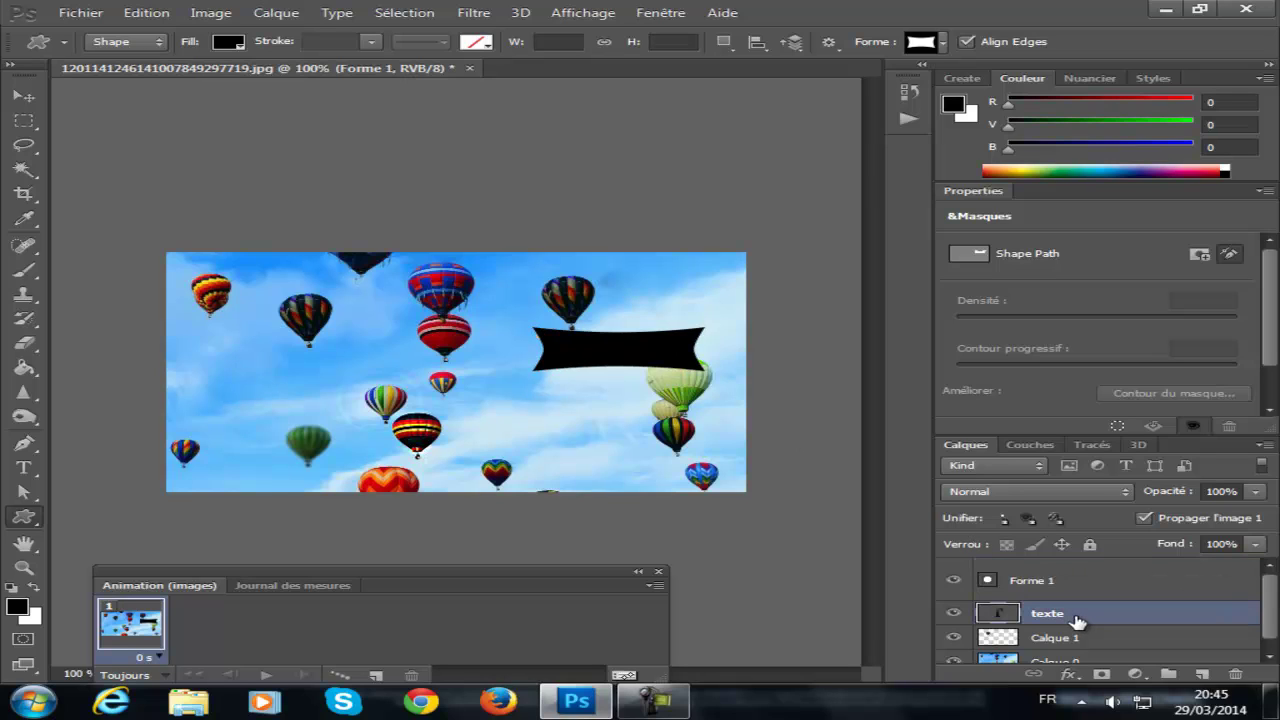
drag(1077, 622, 1063, 576)
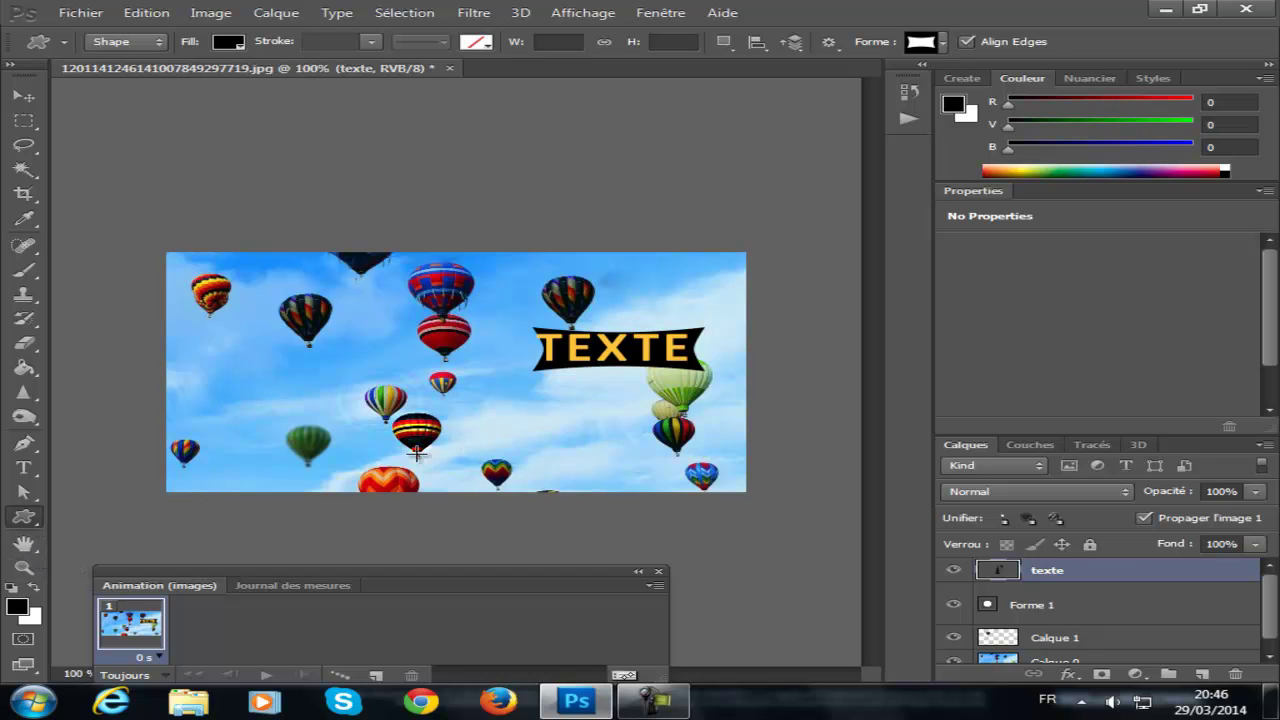
- Examine the composition at 200% with the Zoom and Hand tools and return the view to 100%
click(30, 551)
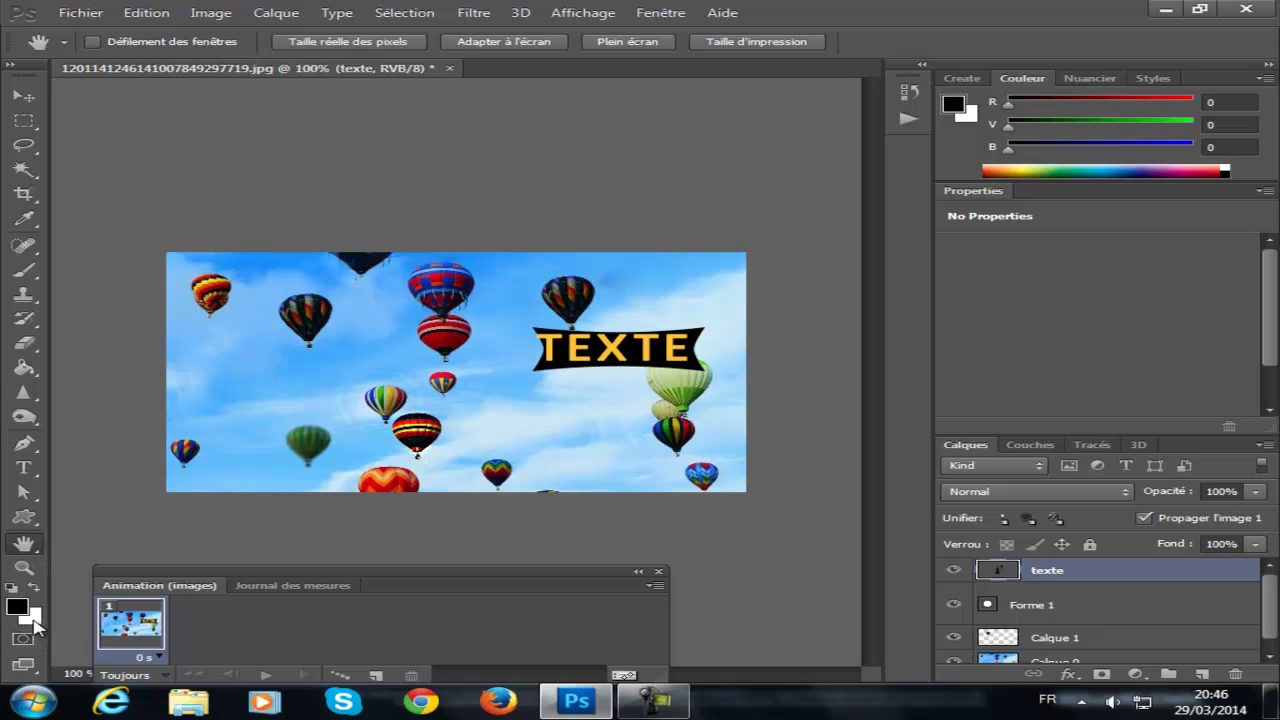
click(24, 567)
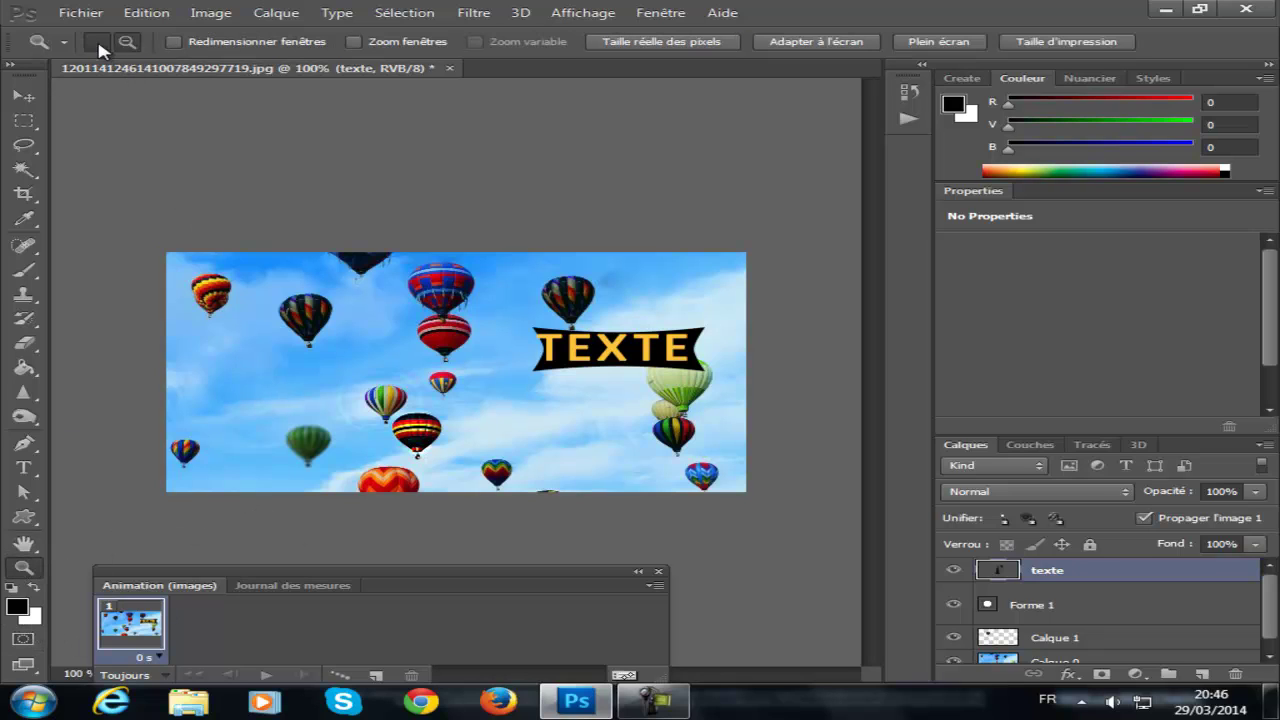
drag(194, 271, 640, 430)
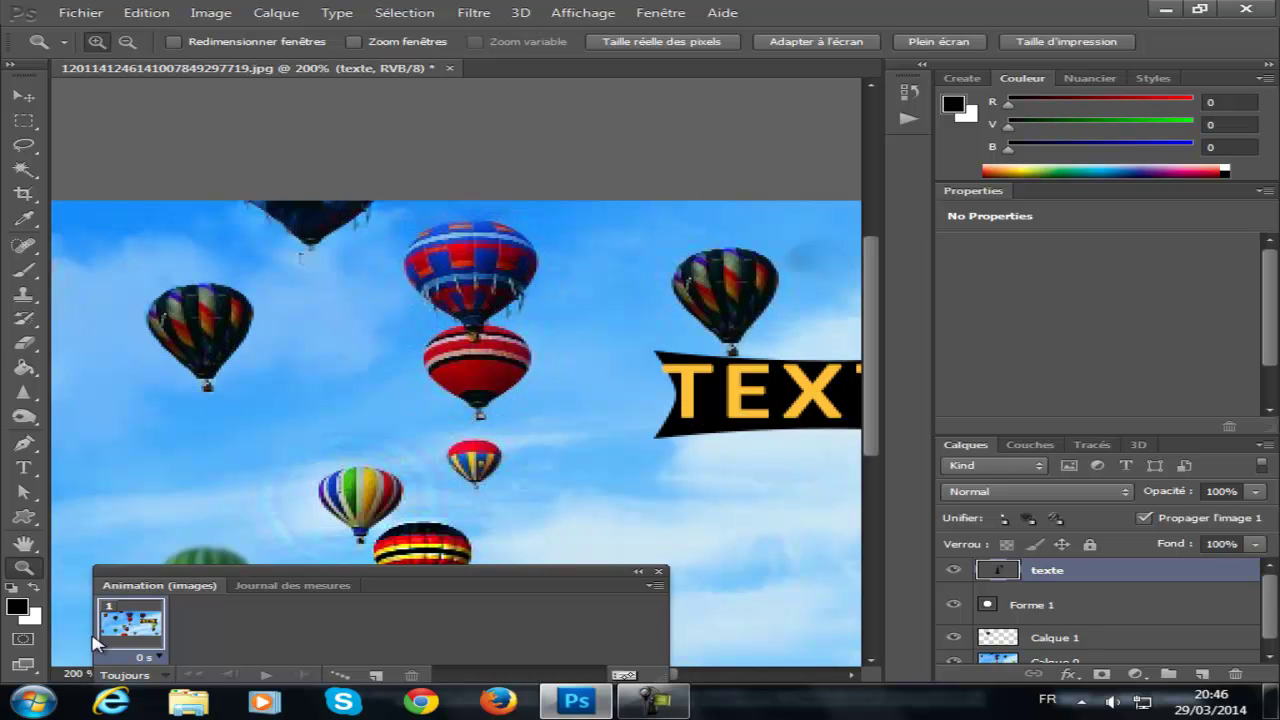
click(24, 543)
drag(580, 249, 542, 157)
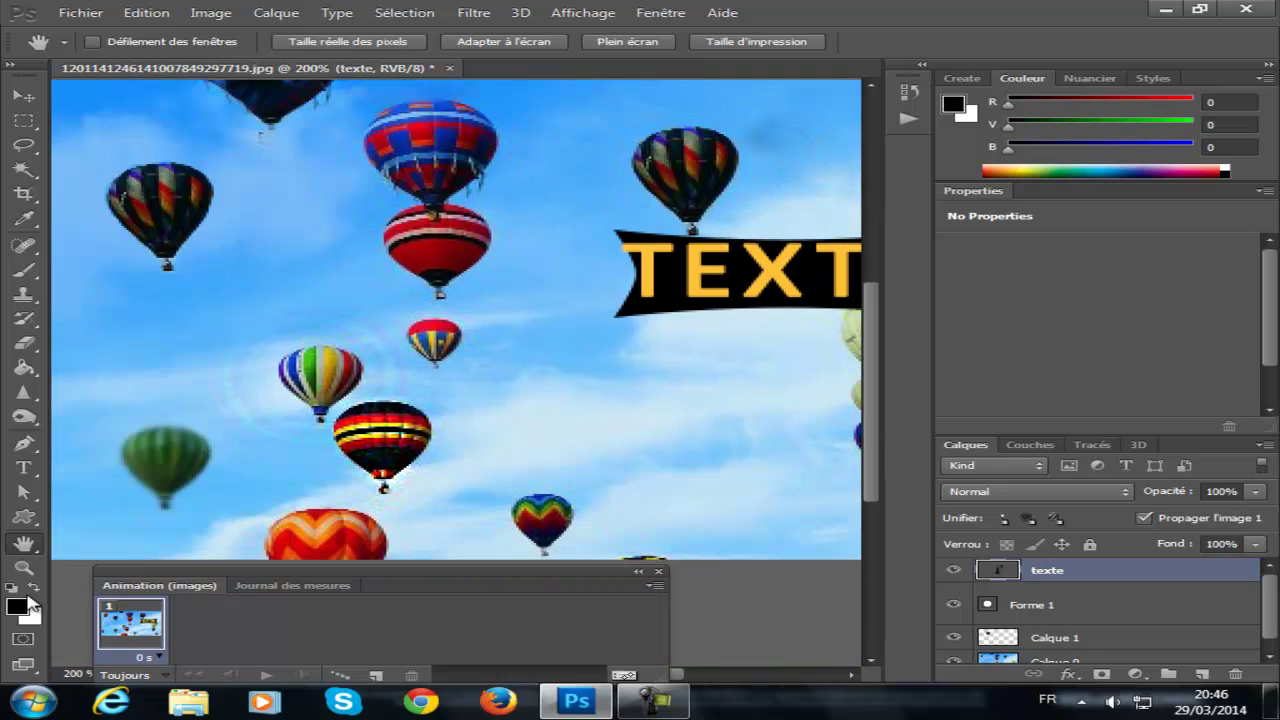
click(26, 566)
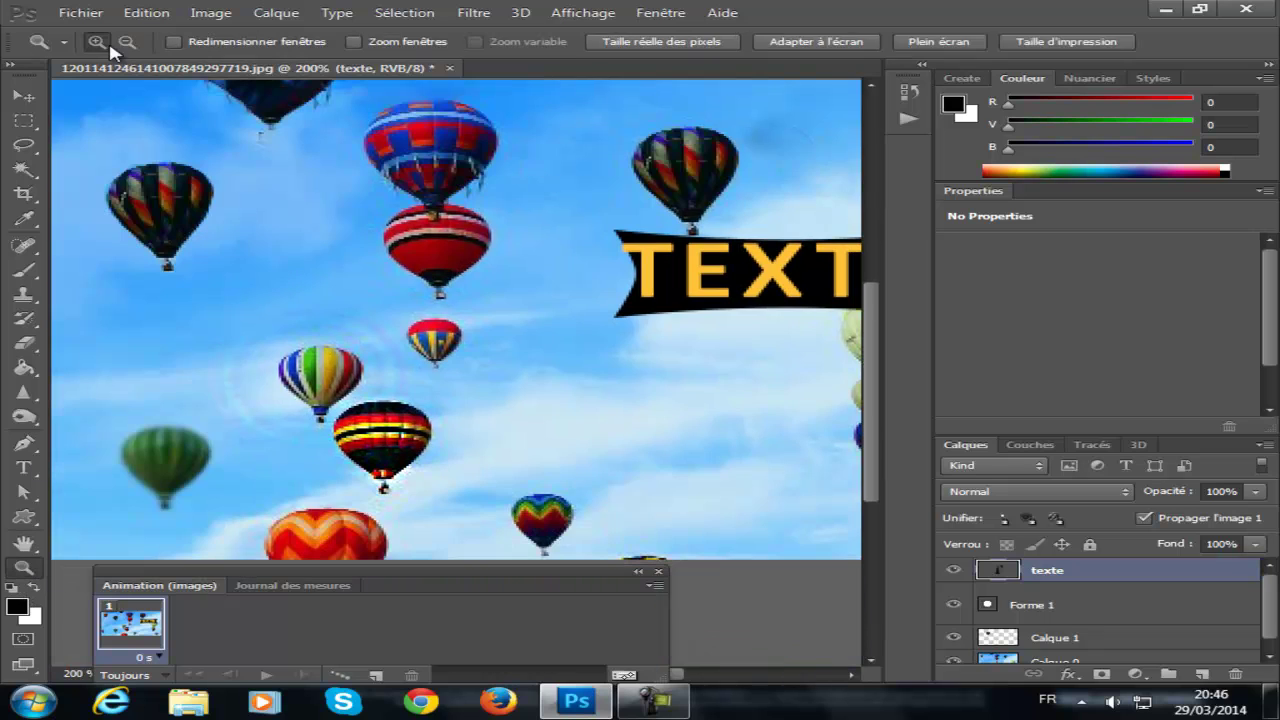
click(378, 229)
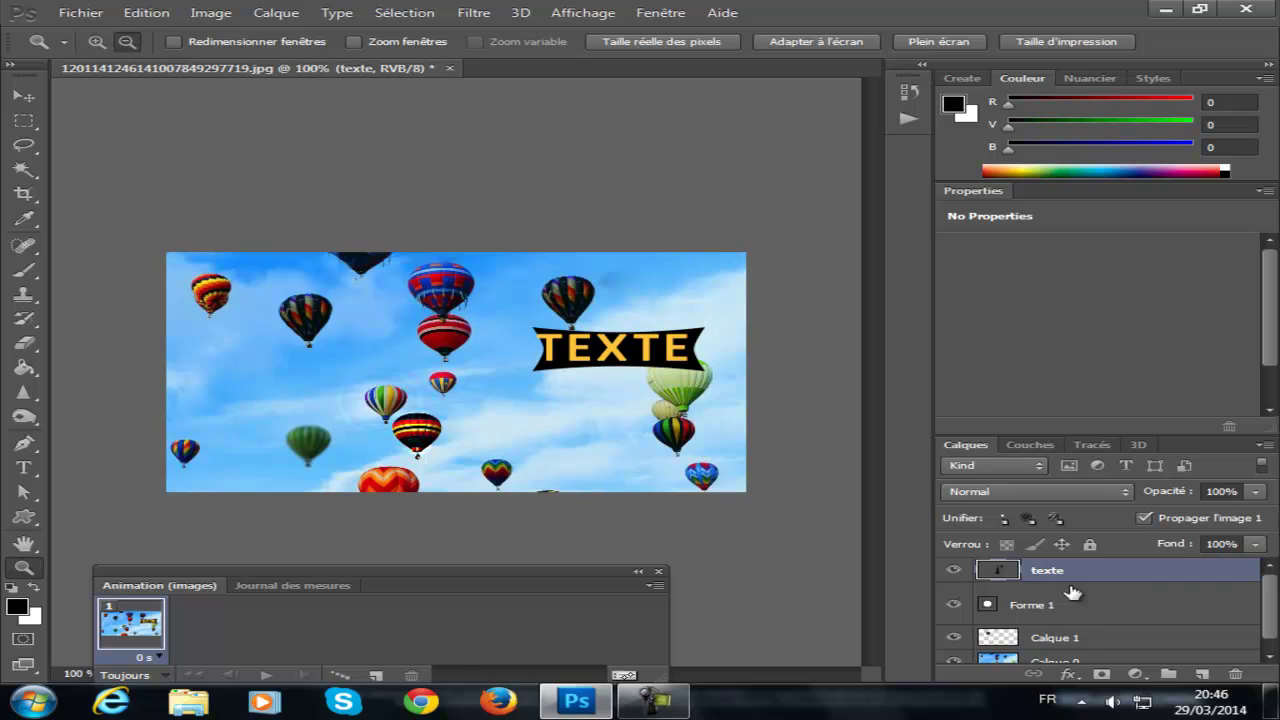
- Try the Couleur and Luminosité blend modes on the texte layer and restore it to Normal
click(1255, 604)
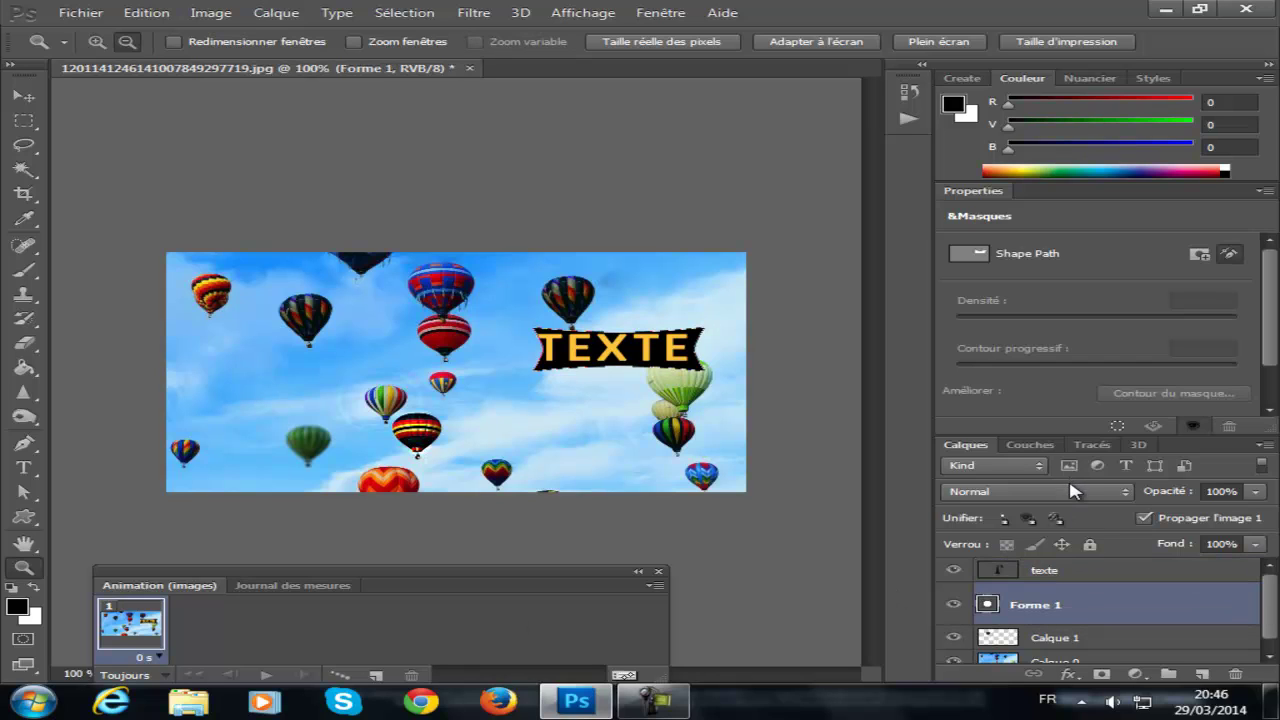
click(1050, 572)
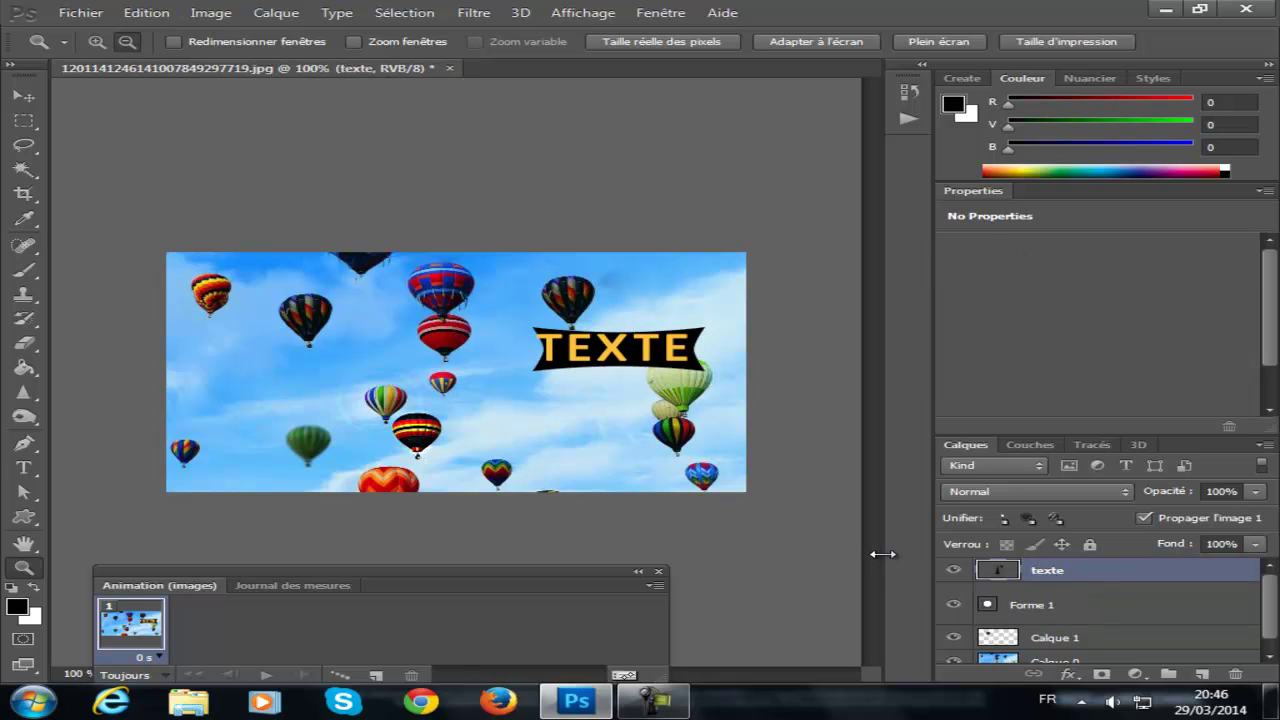
click(1015, 492)
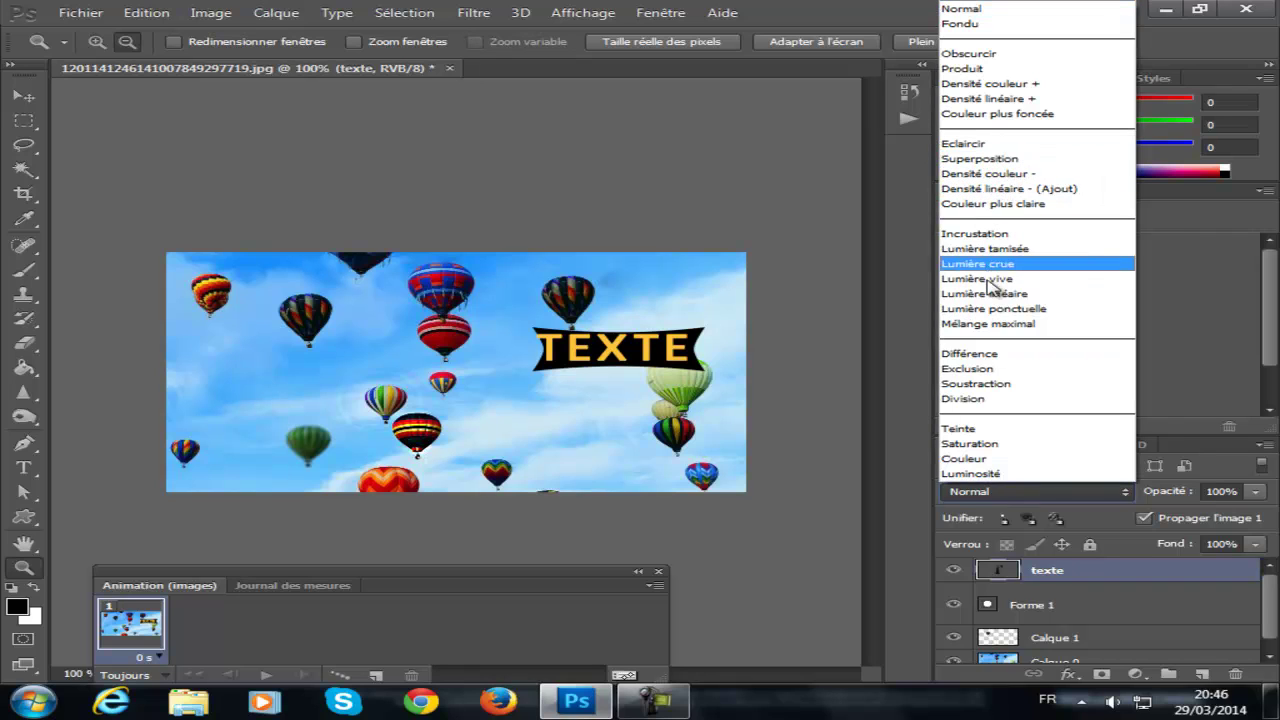
click(980, 460)
click(1015, 495)
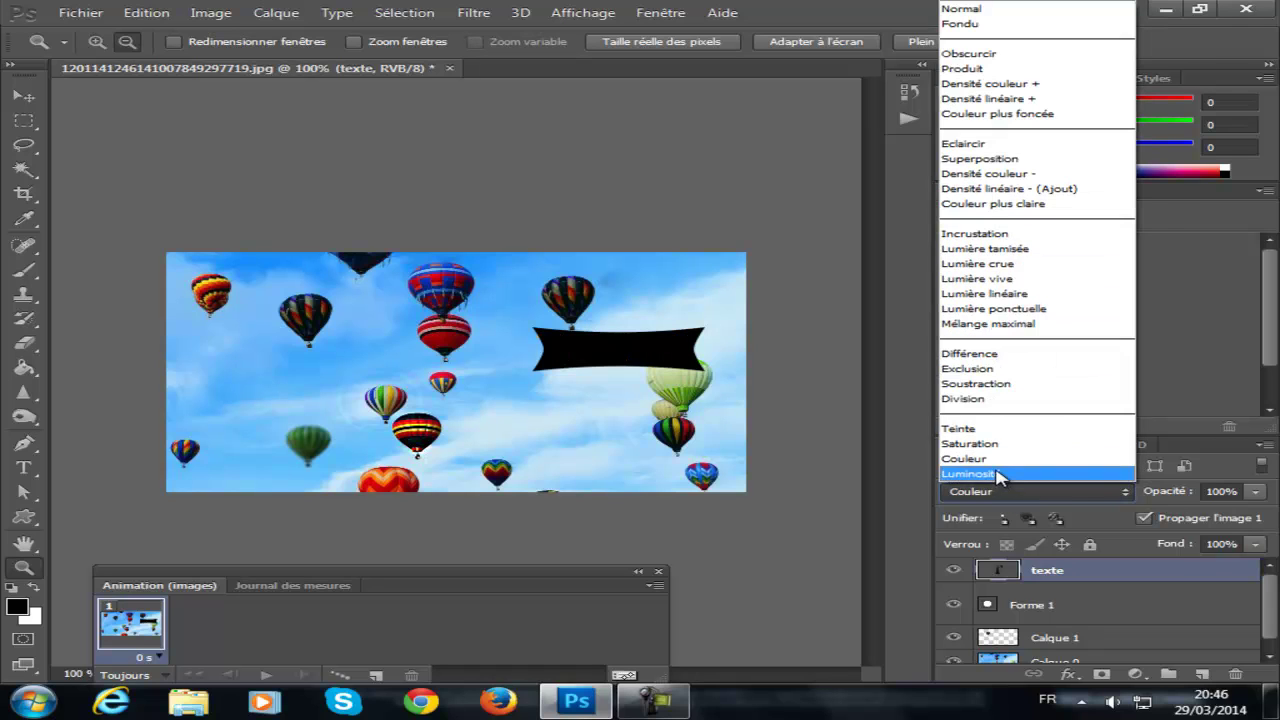
click(994, 474)
click(988, 492)
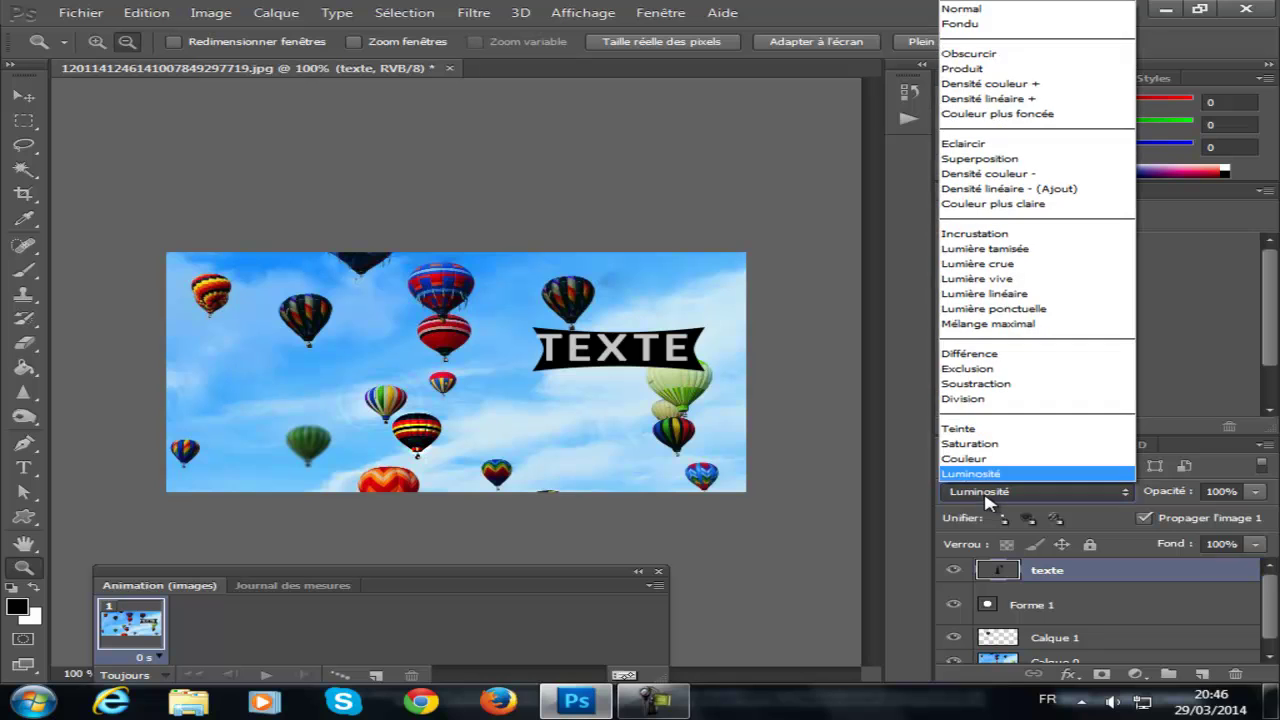
click(955, 22)
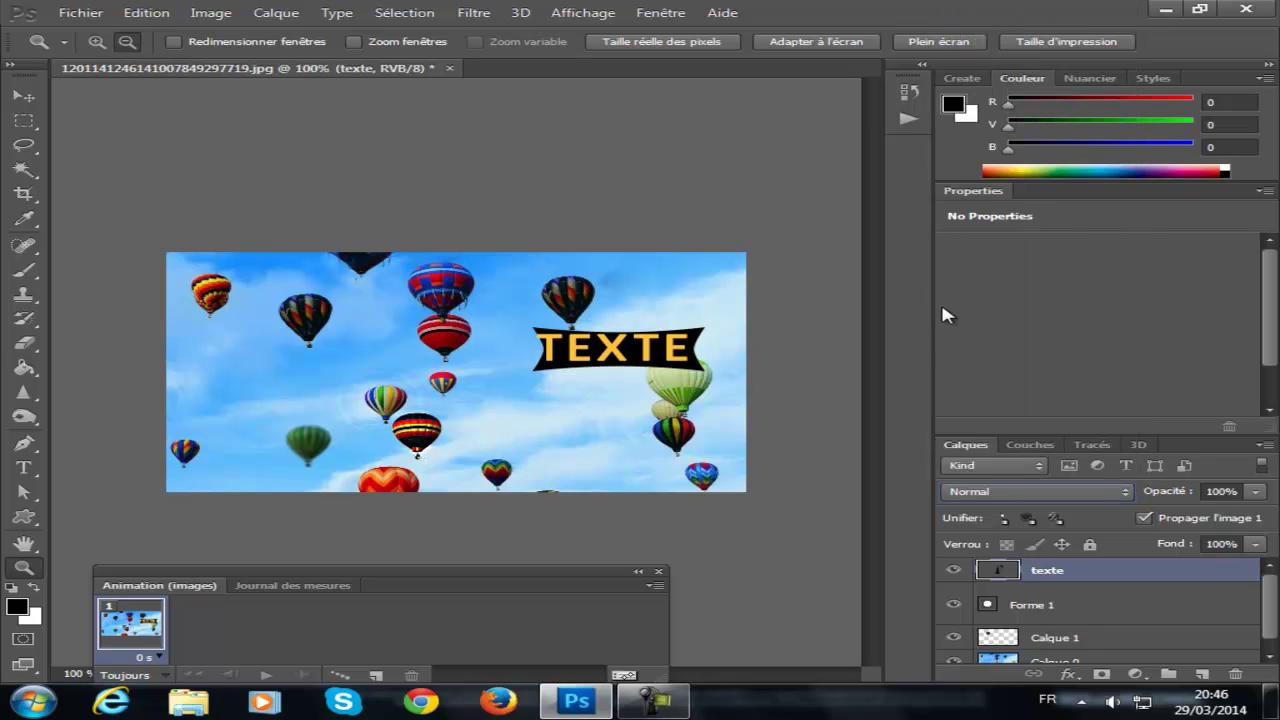
click(990, 493)
key(Escape)
click(983, 488)
click(983, 491)
- Open the texte layer's blending options and enable Ombre portée, keeping the dialog clear of the text on the canvas
right_click(1058, 574)
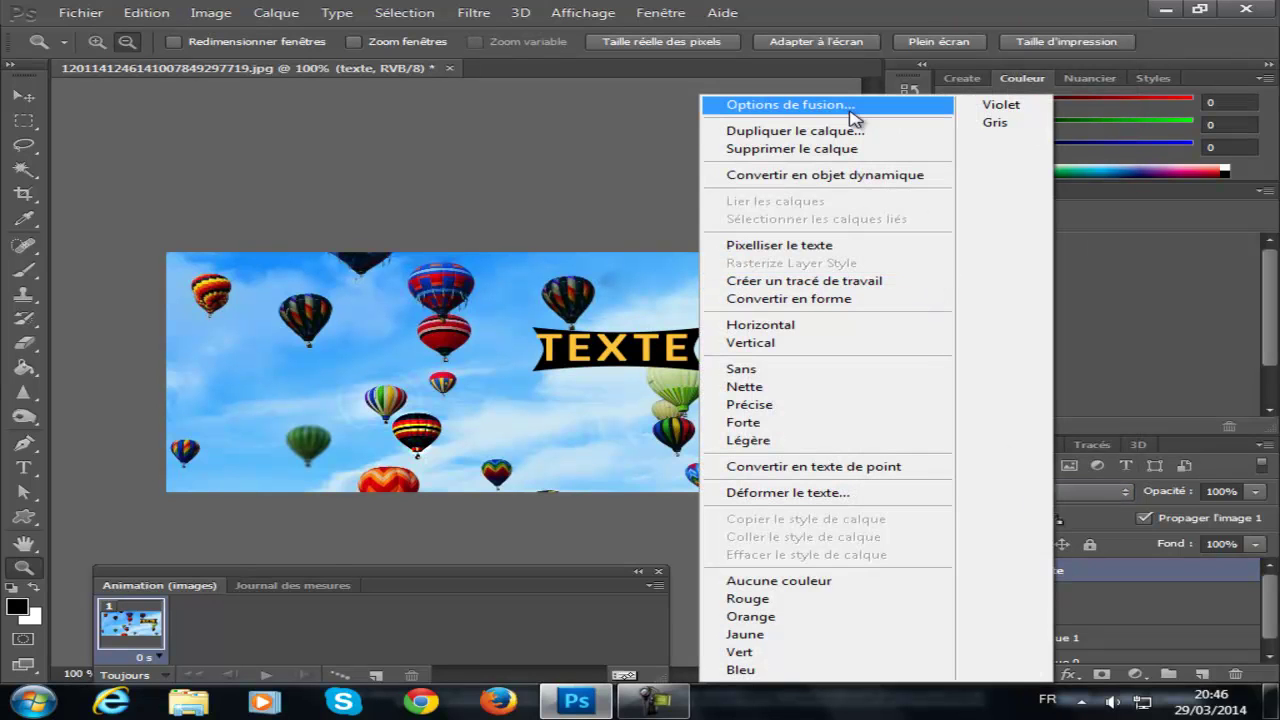
click(826, 116)
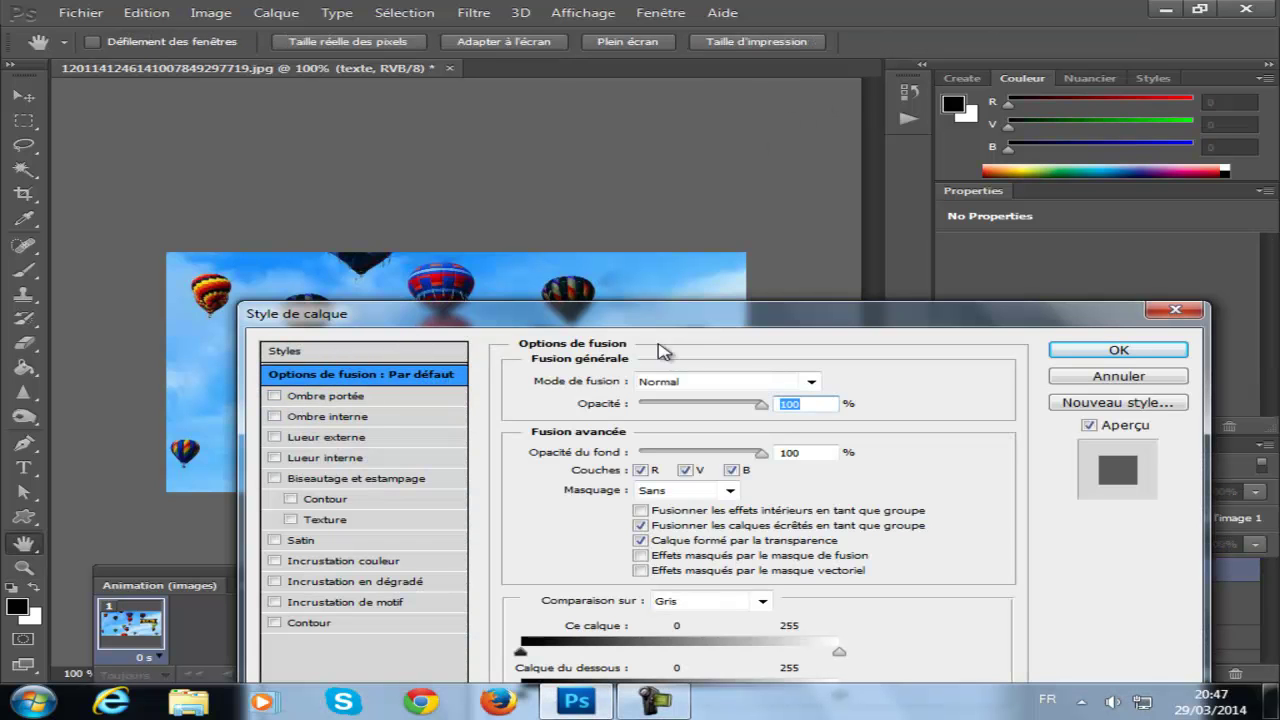
drag(612, 318, 1011, 404)
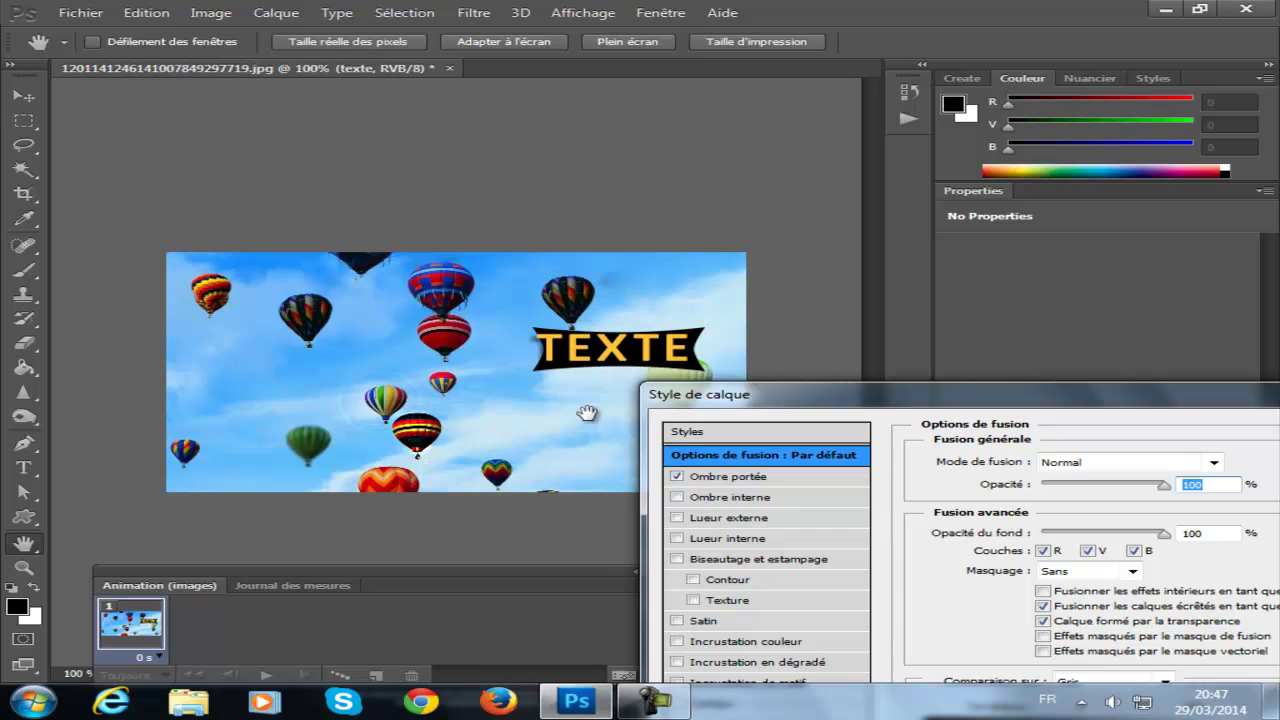
drag(1131, 398, 614, 434)
drag(586, 393, 906, 306)
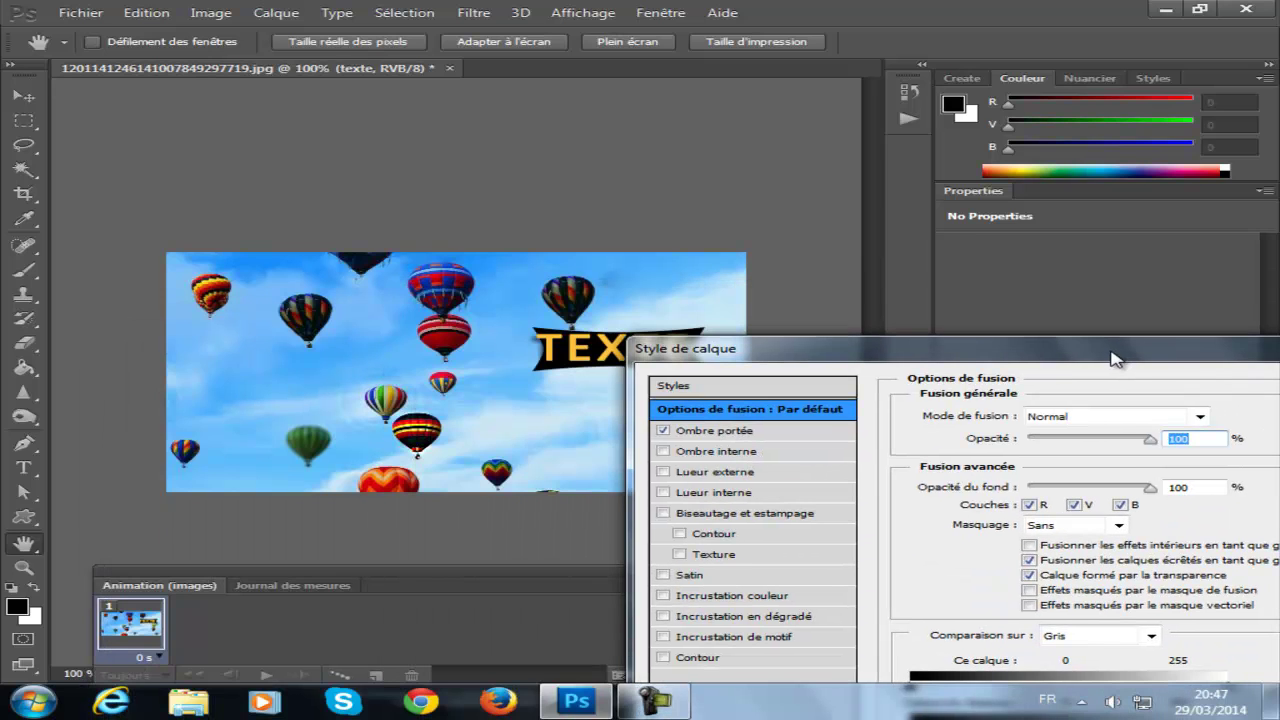
click(1197, 416)
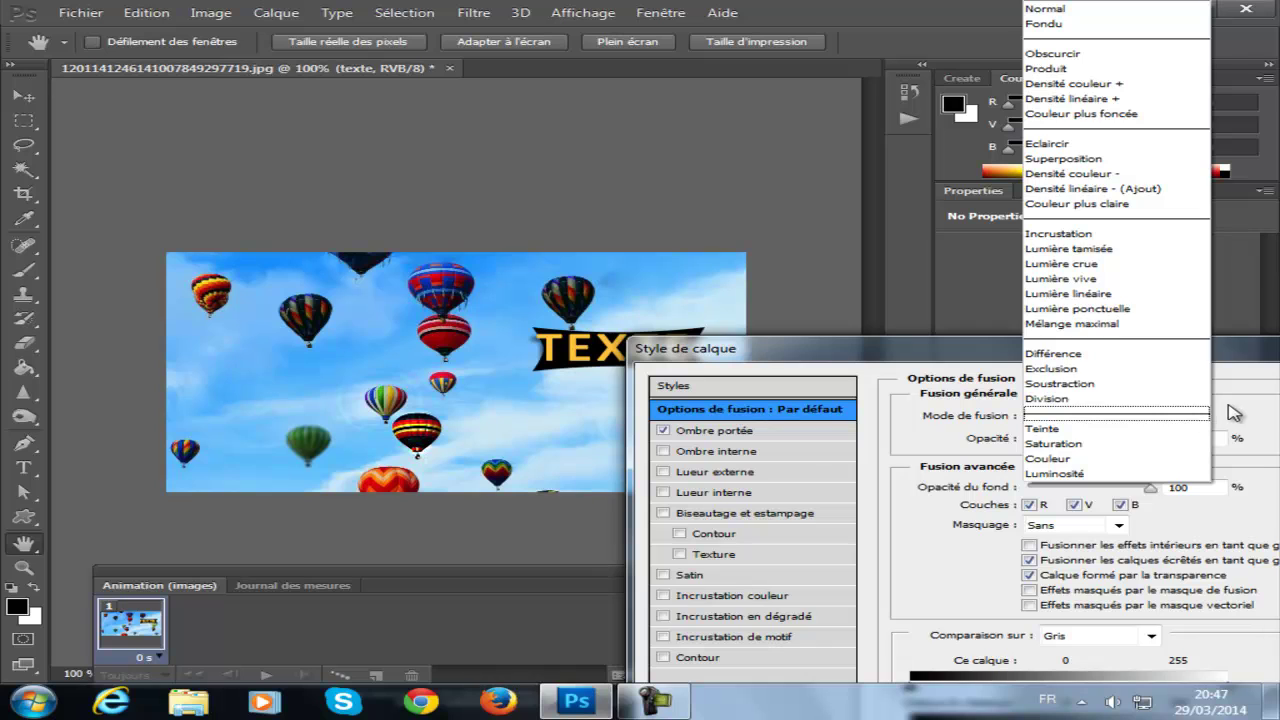
click(1220, 412)
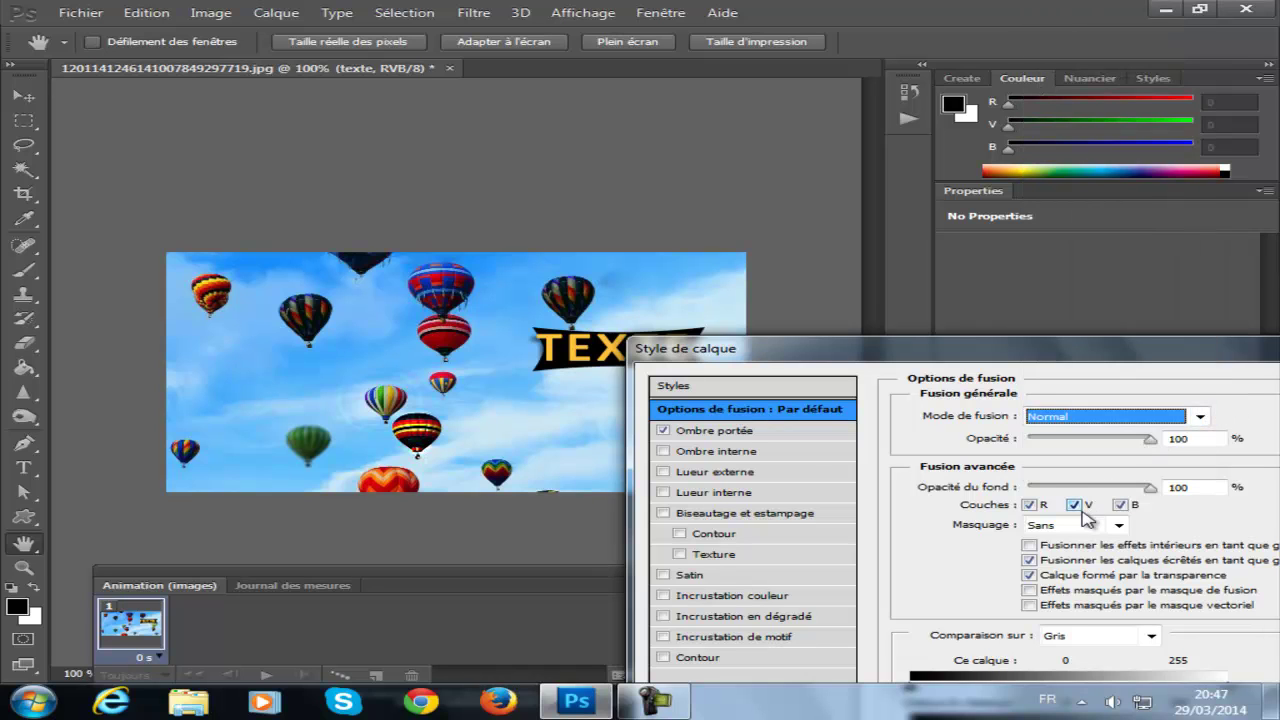
drag(1037, 332, 1088, 210)
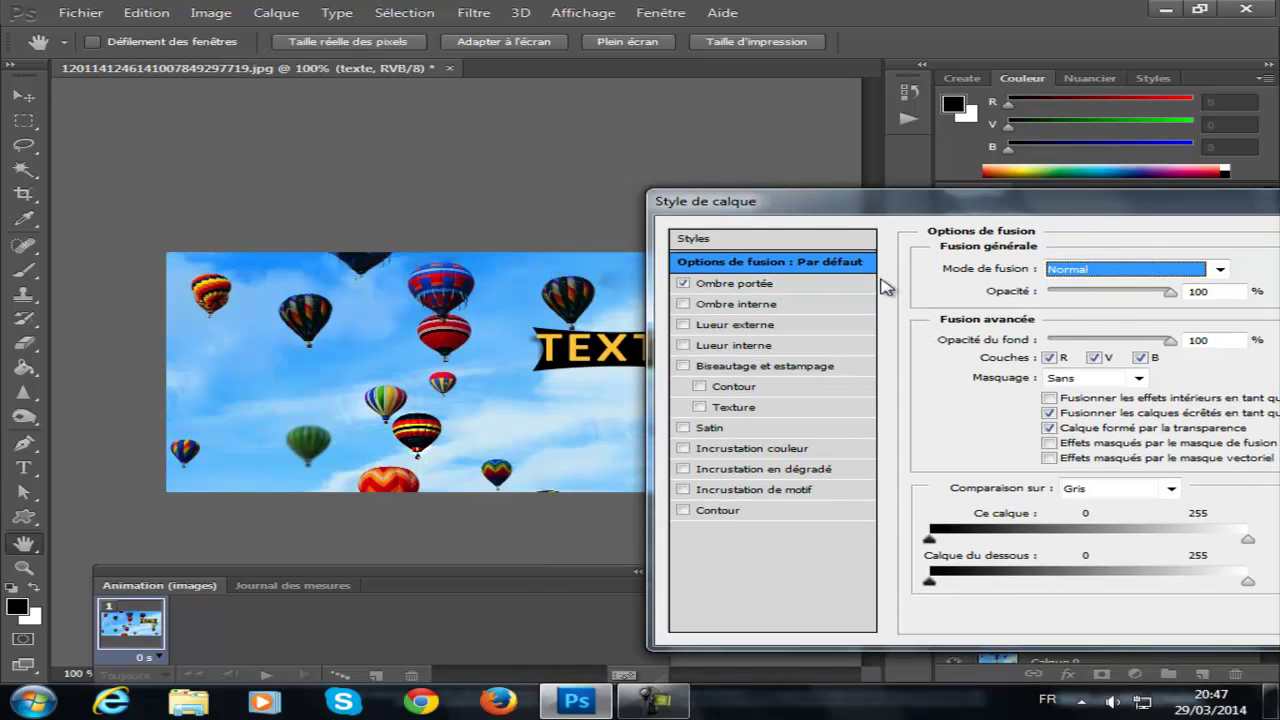
drag(1168, 294, 1137, 314)
- Set the text's drop shadow to red eb0c0c with 100% opacity, 27% spread and a size of 70 px
click(790, 285)
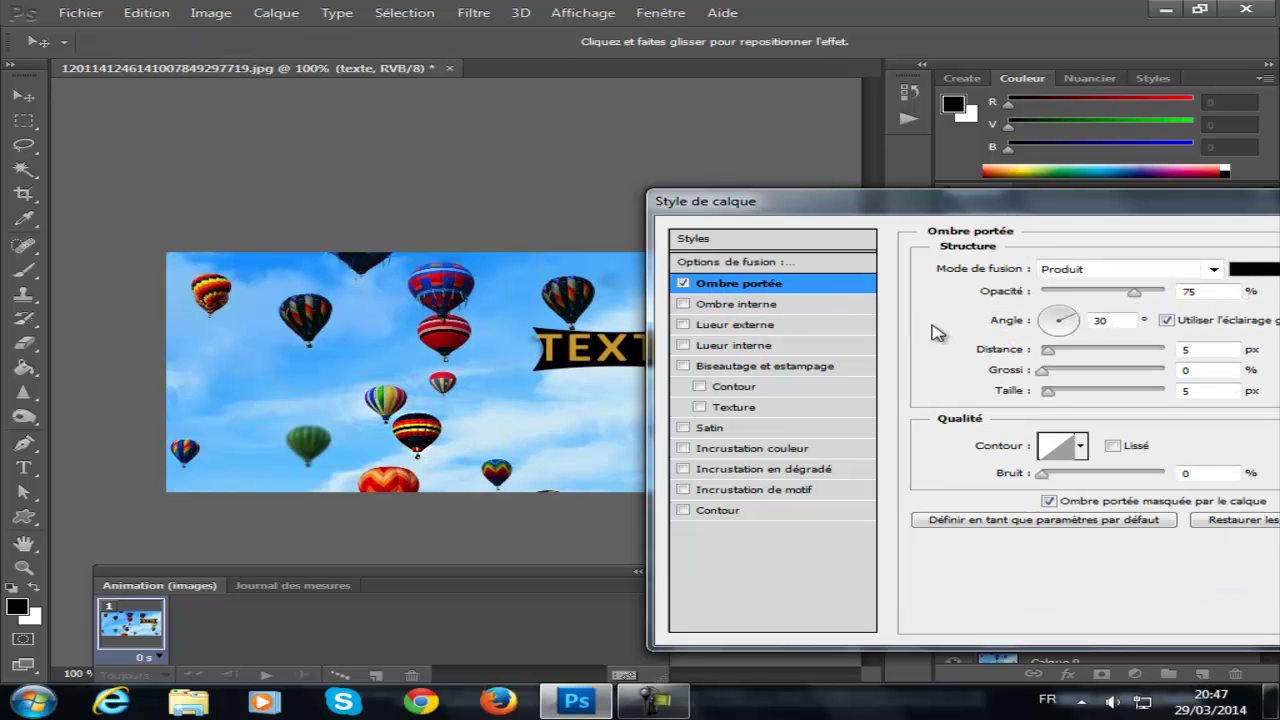
click(1252, 269)
click(491, 347)
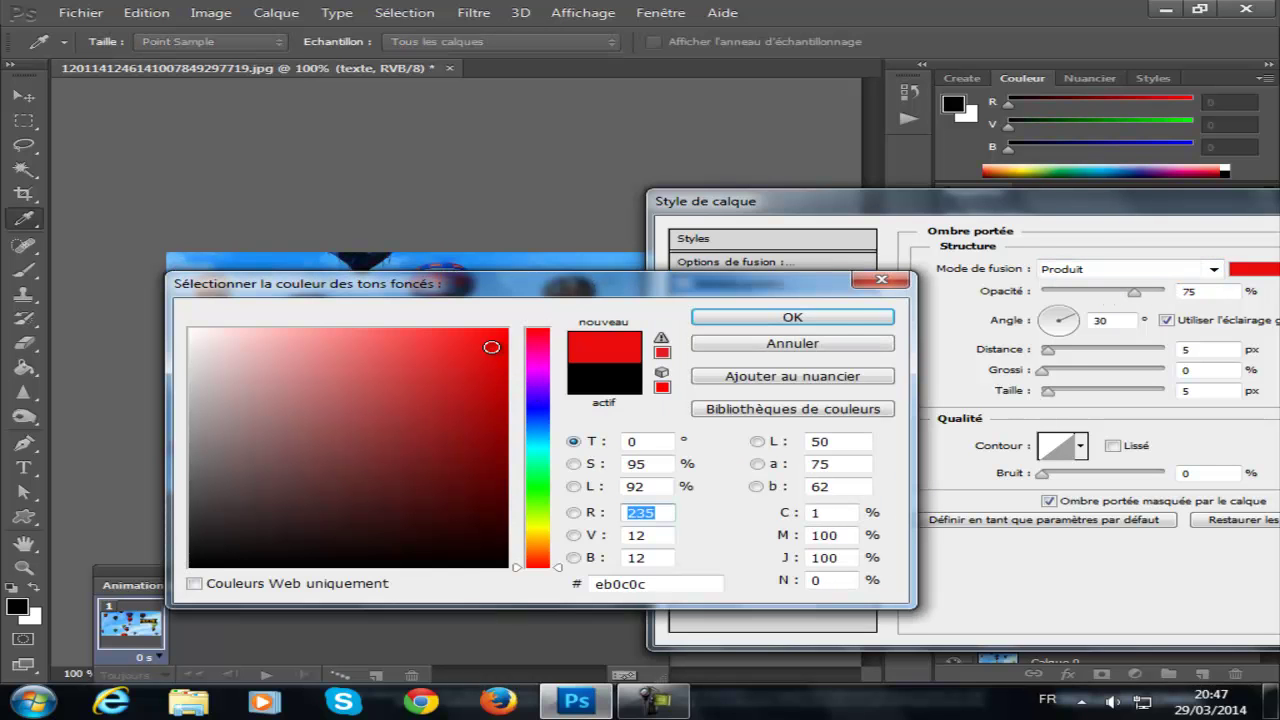
click(840, 318)
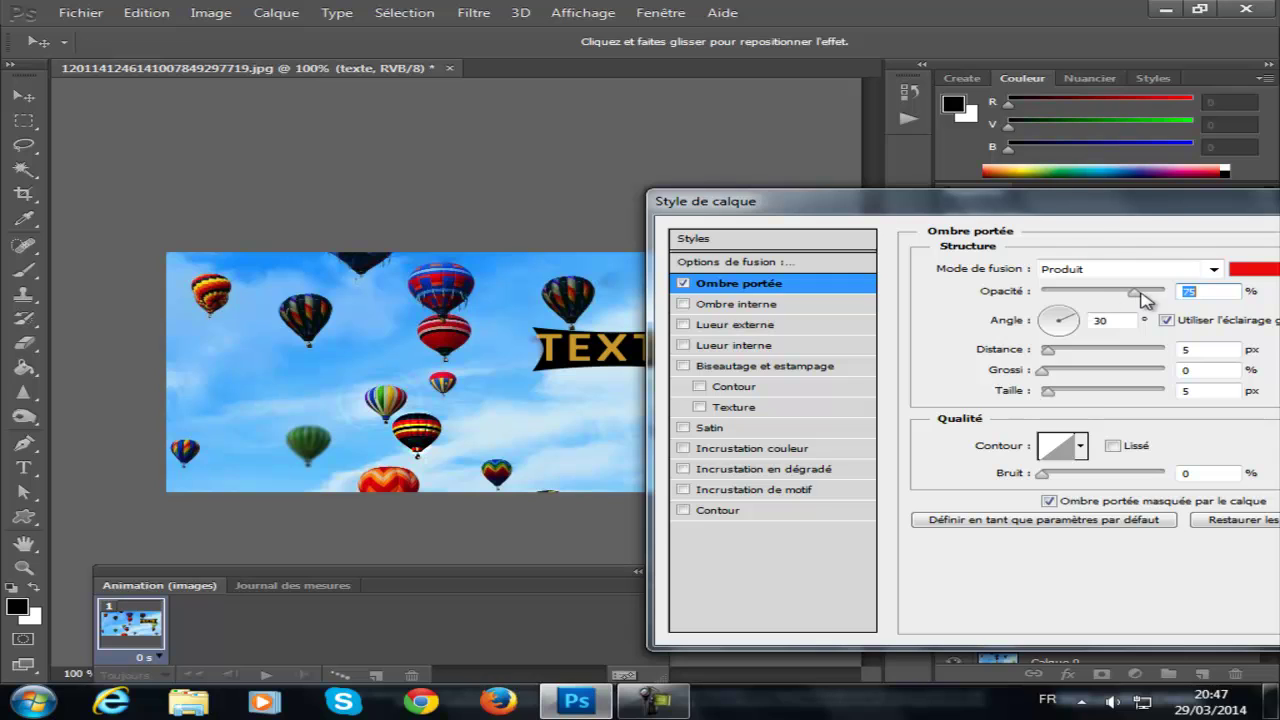
drag(1143, 300, 1150, 300)
click(1168, 291)
drag(1043, 393, 1074, 370)
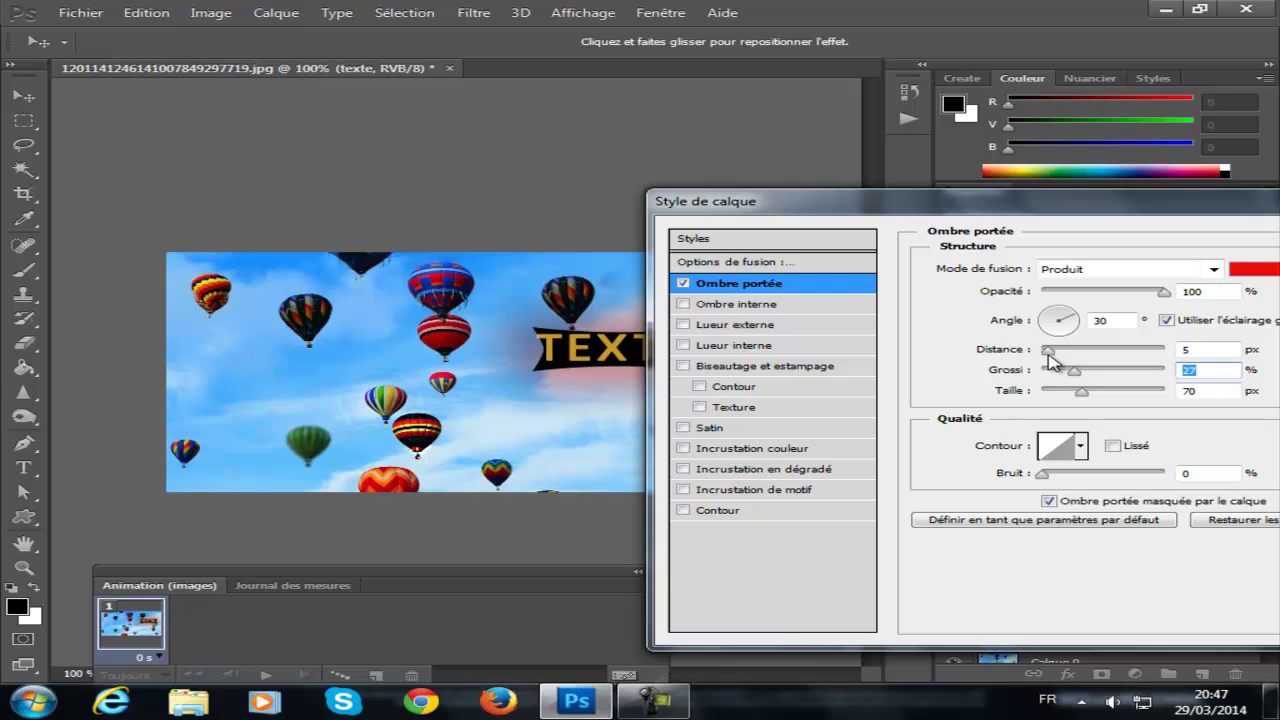
- Try inner shadow, outer glow, inner glow and bevel and emboss on the text, and discard all the layer style changes
click(710, 304)
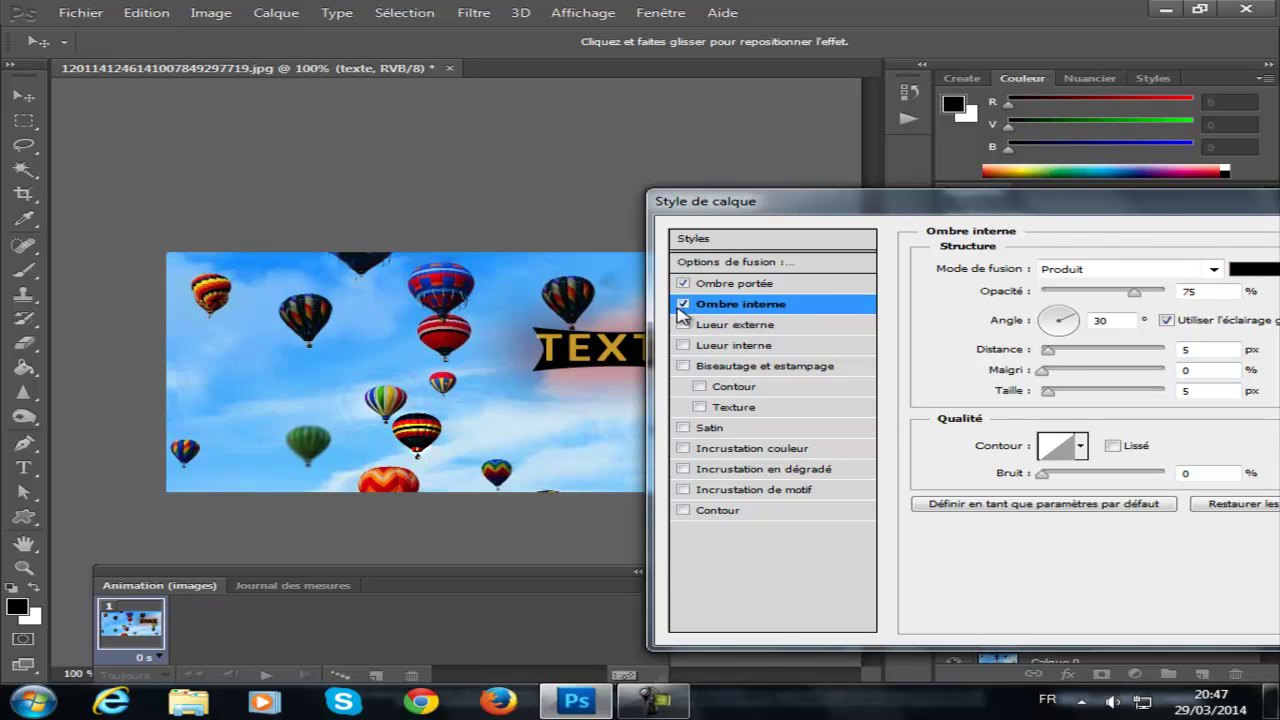
click(683, 325)
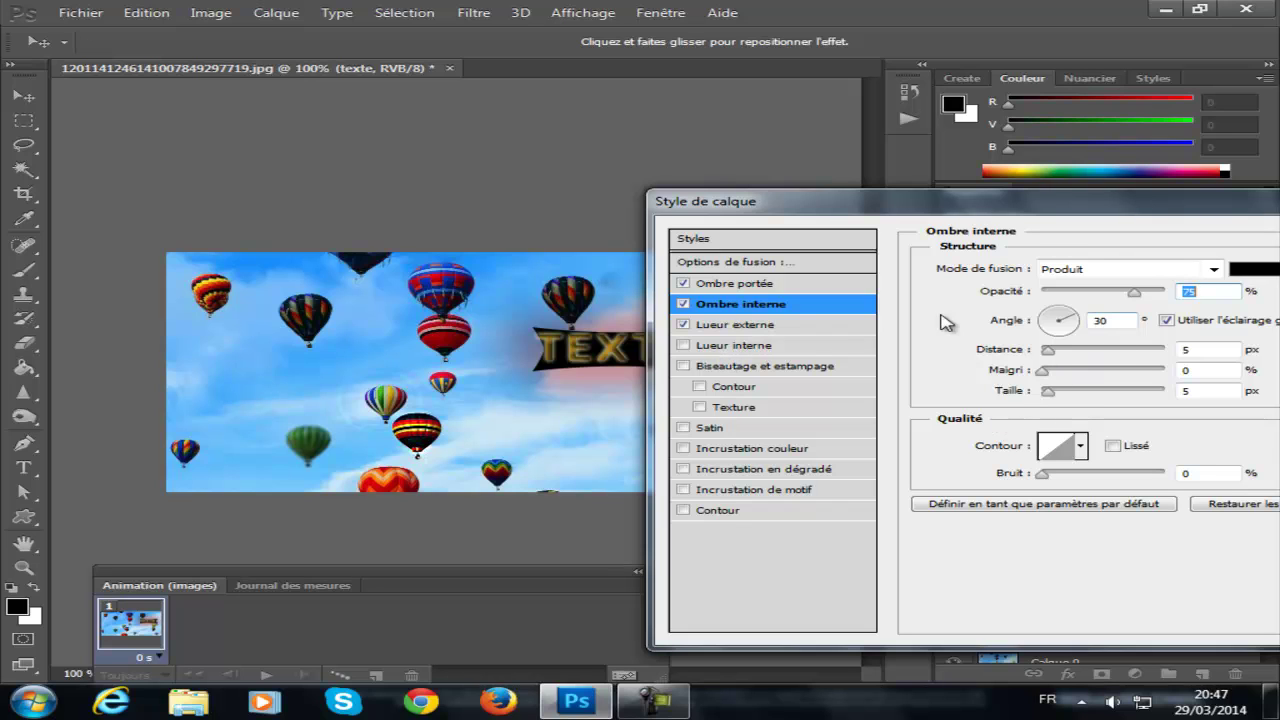
click(724, 348)
click(740, 366)
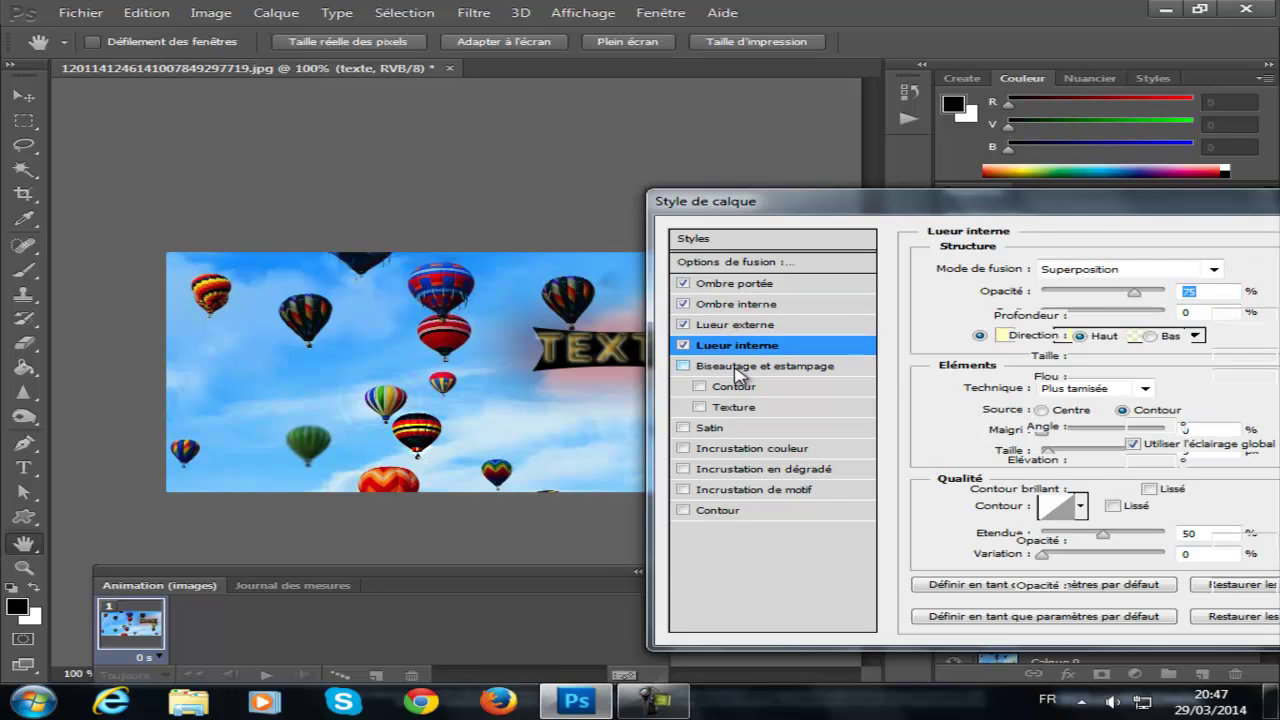
click(733, 390)
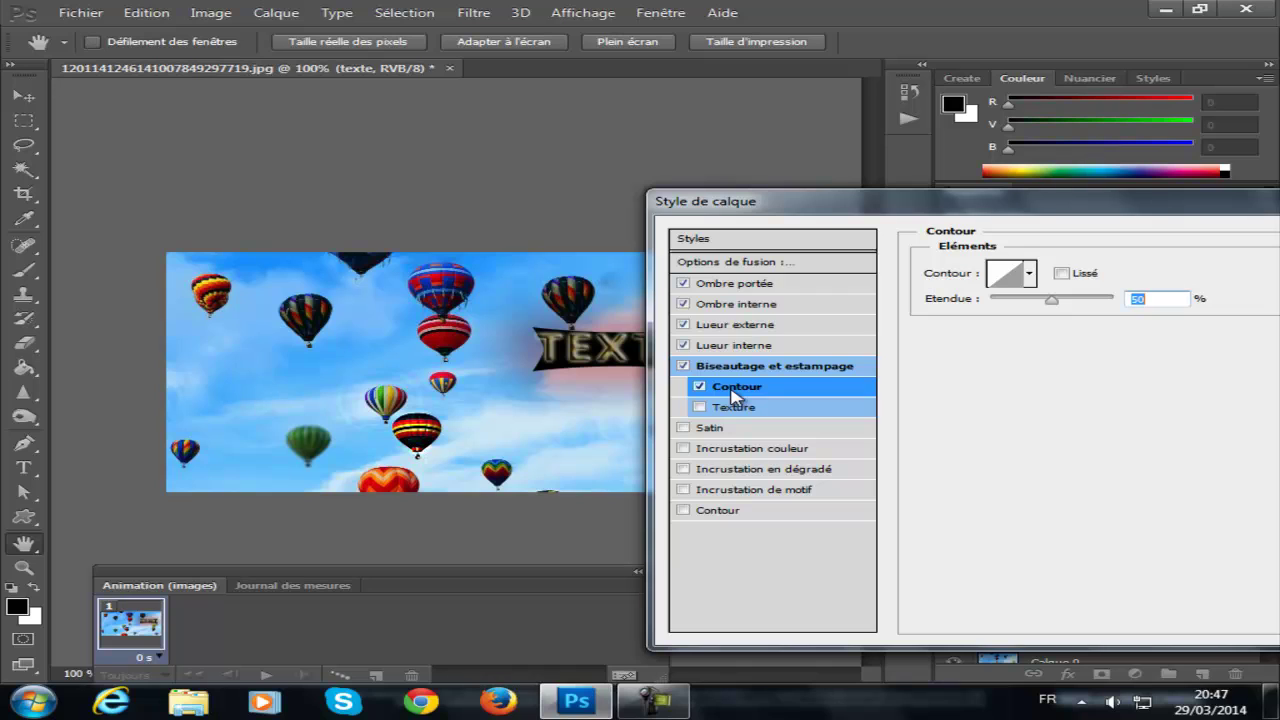
click(700, 387)
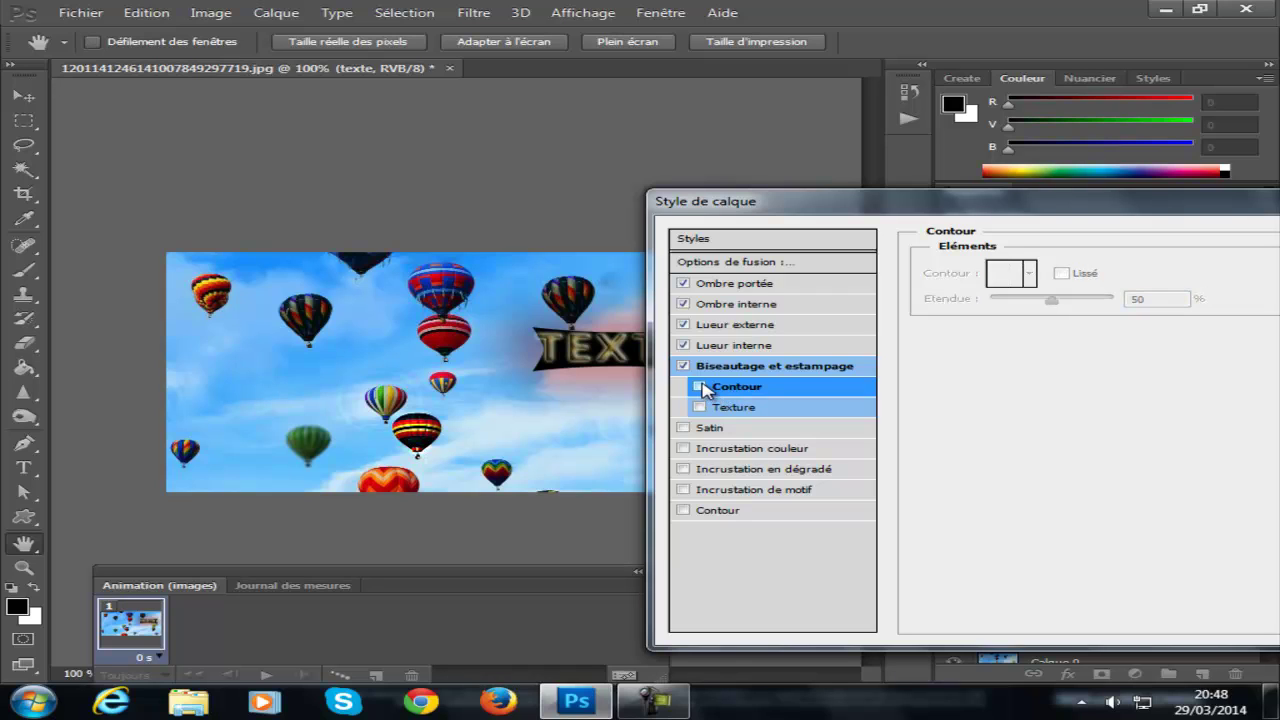
click(710, 369)
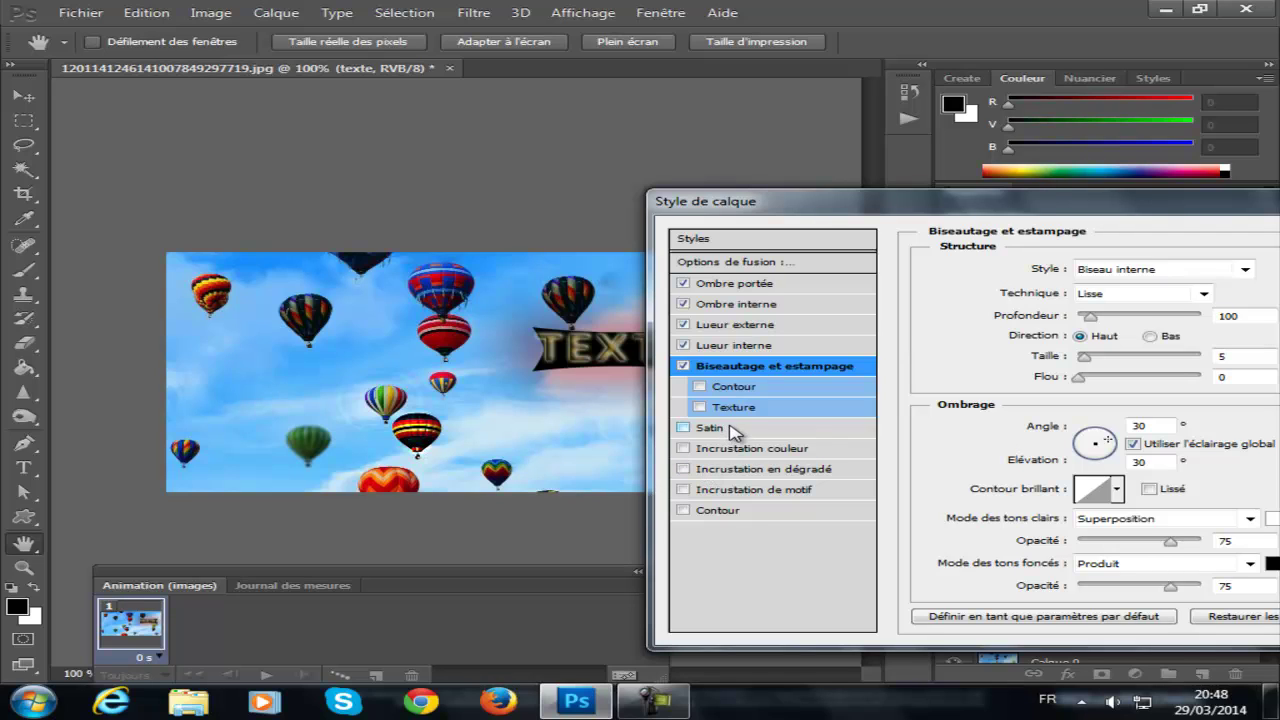
drag(915, 205, 719, 200)
drag(1179, 201, 956, 198)
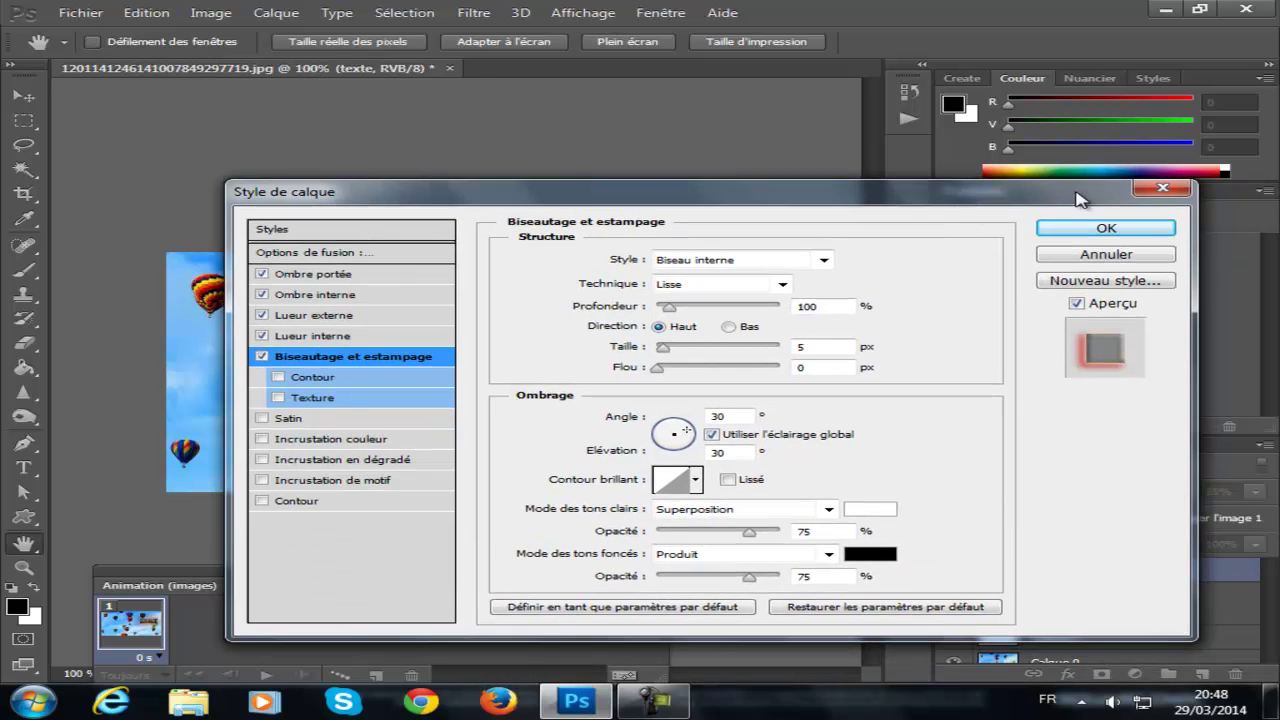
click(1152, 192)
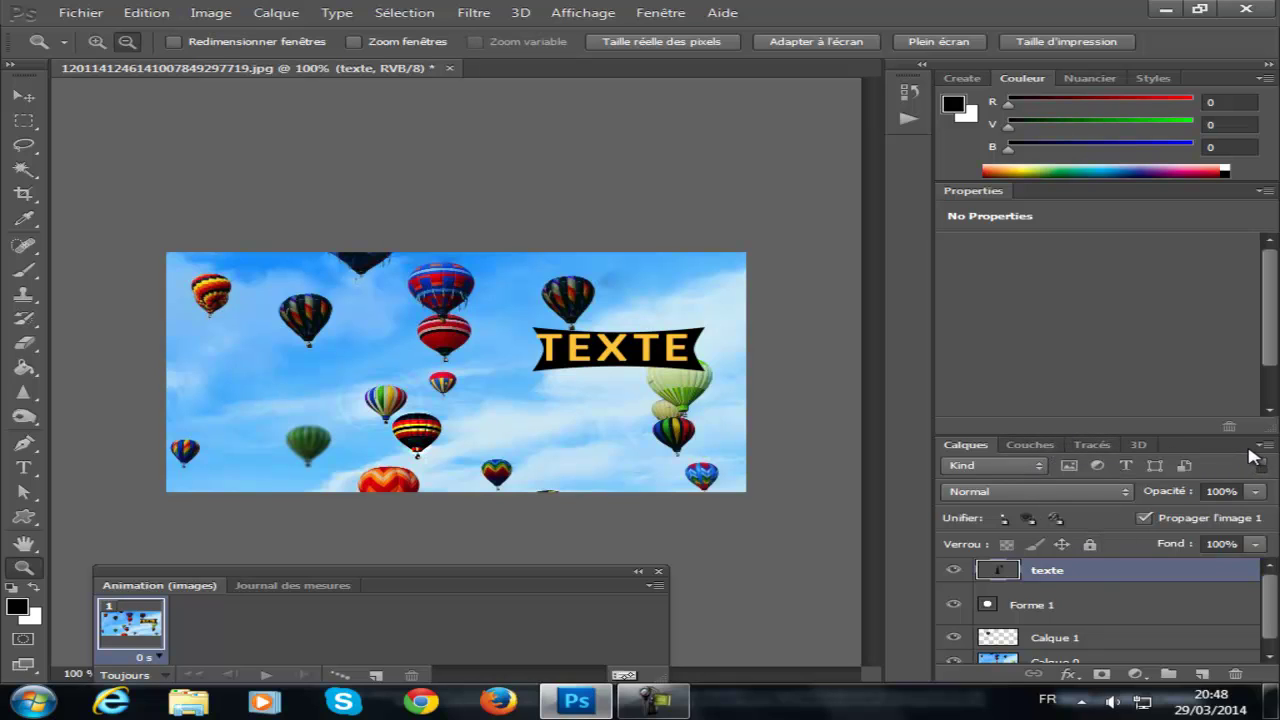
- Hide the texte, Forme 1 and Calque 1 layers one by one and show them all again
click(953, 570)
click(954, 604)
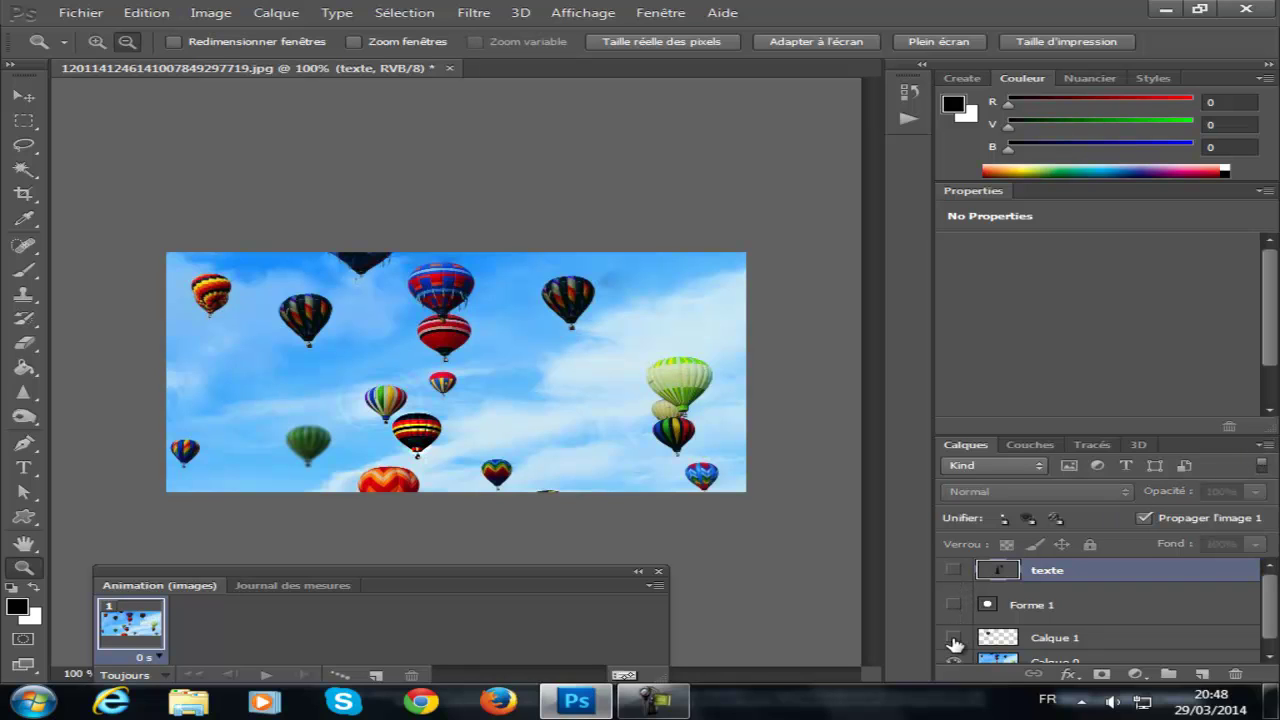
click(954, 638)
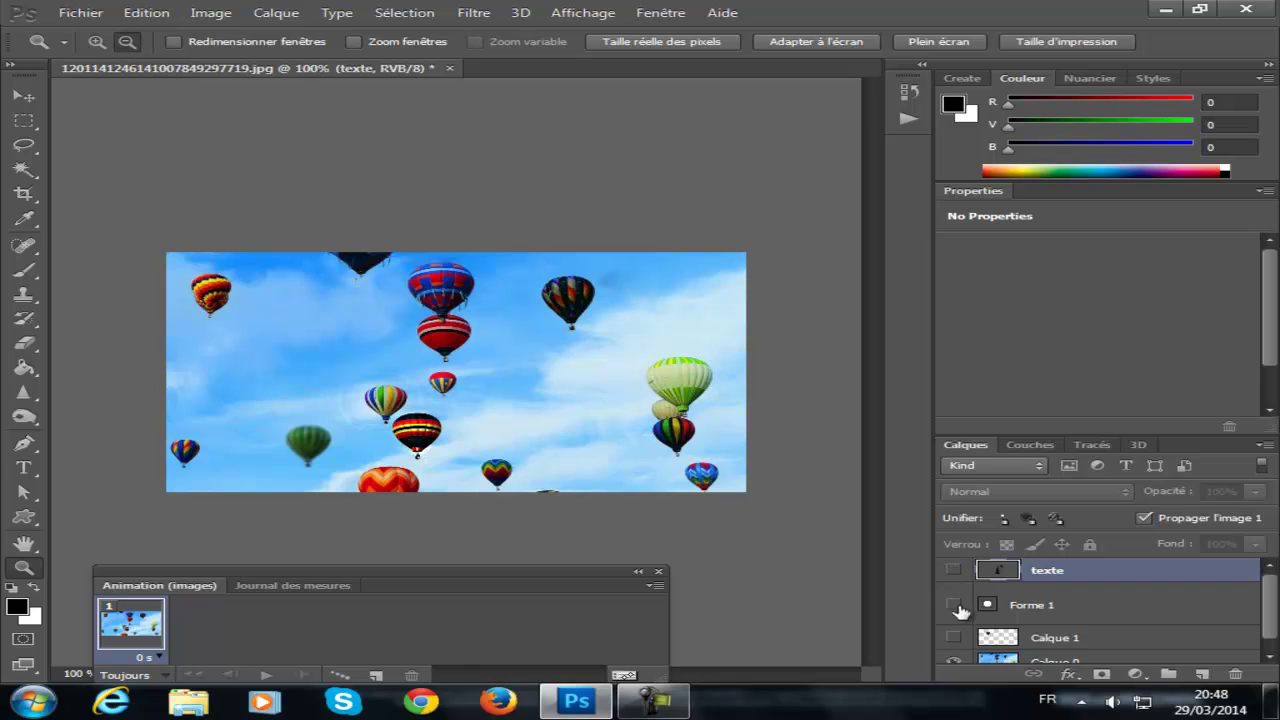
click(954, 638)
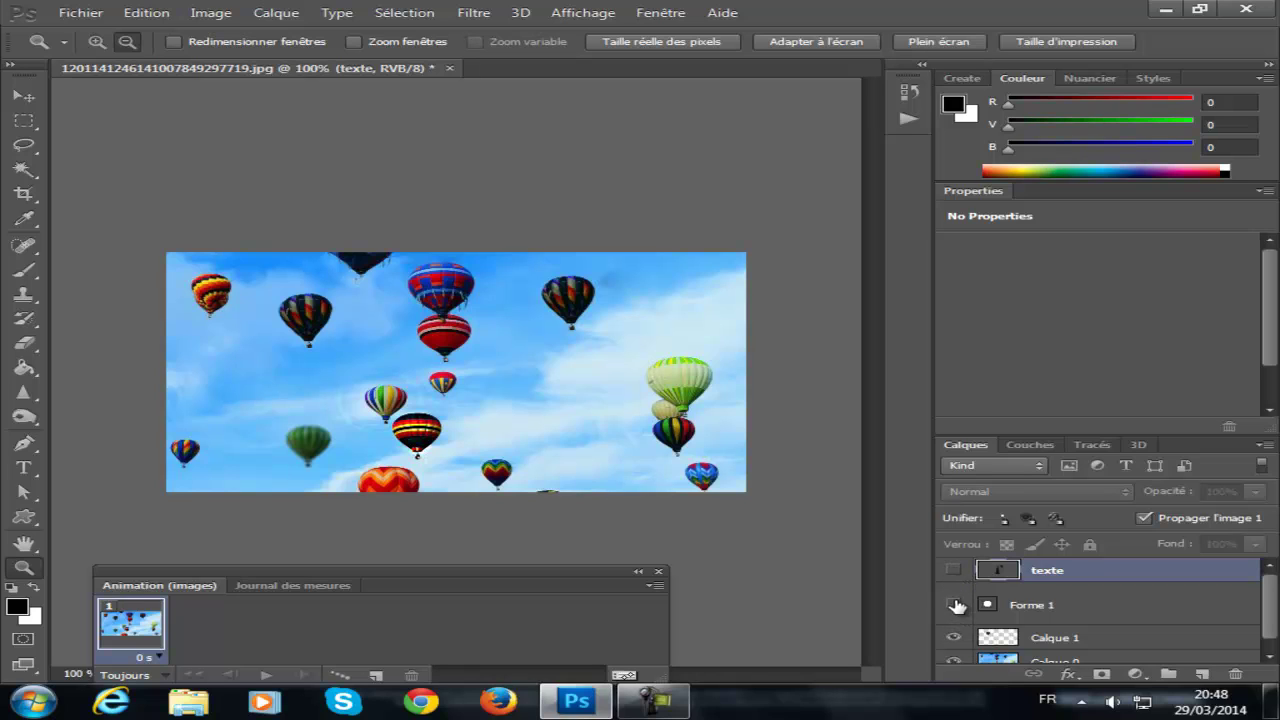
click(954, 604)
click(952, 571)
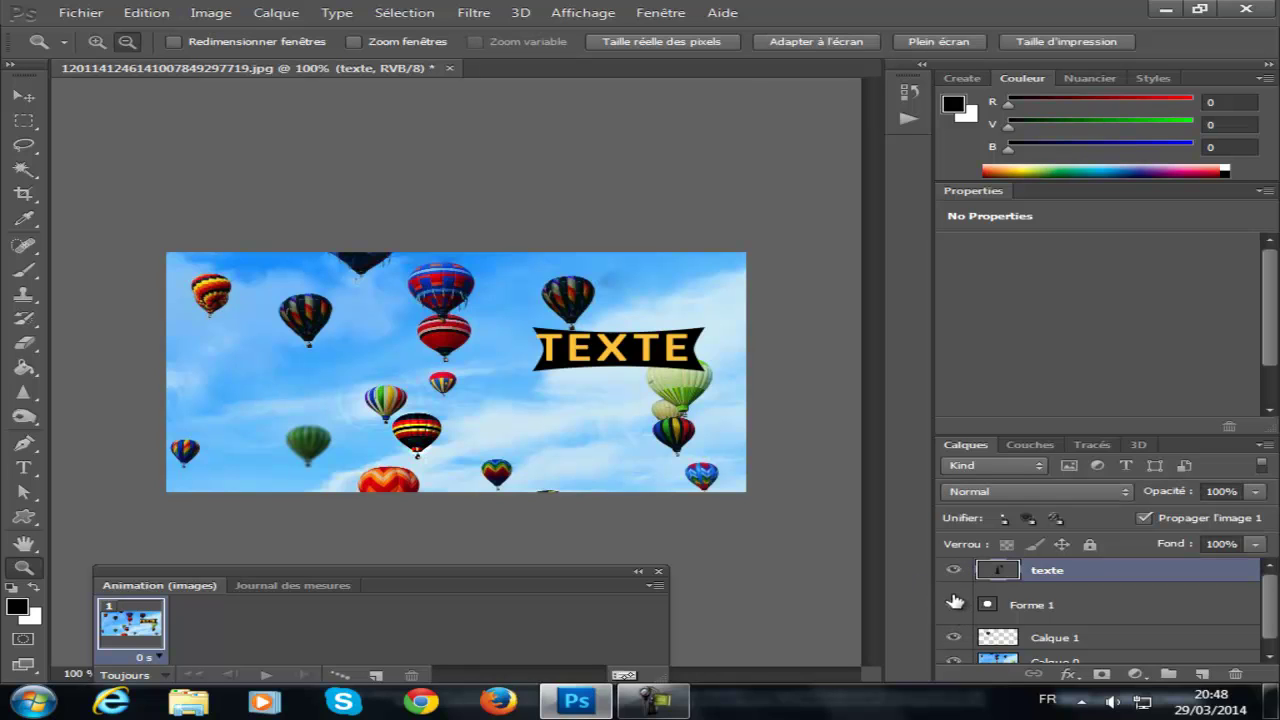
- Create a new layer group above the texte layer with the default name, mode and opacity
click(1264, 442)
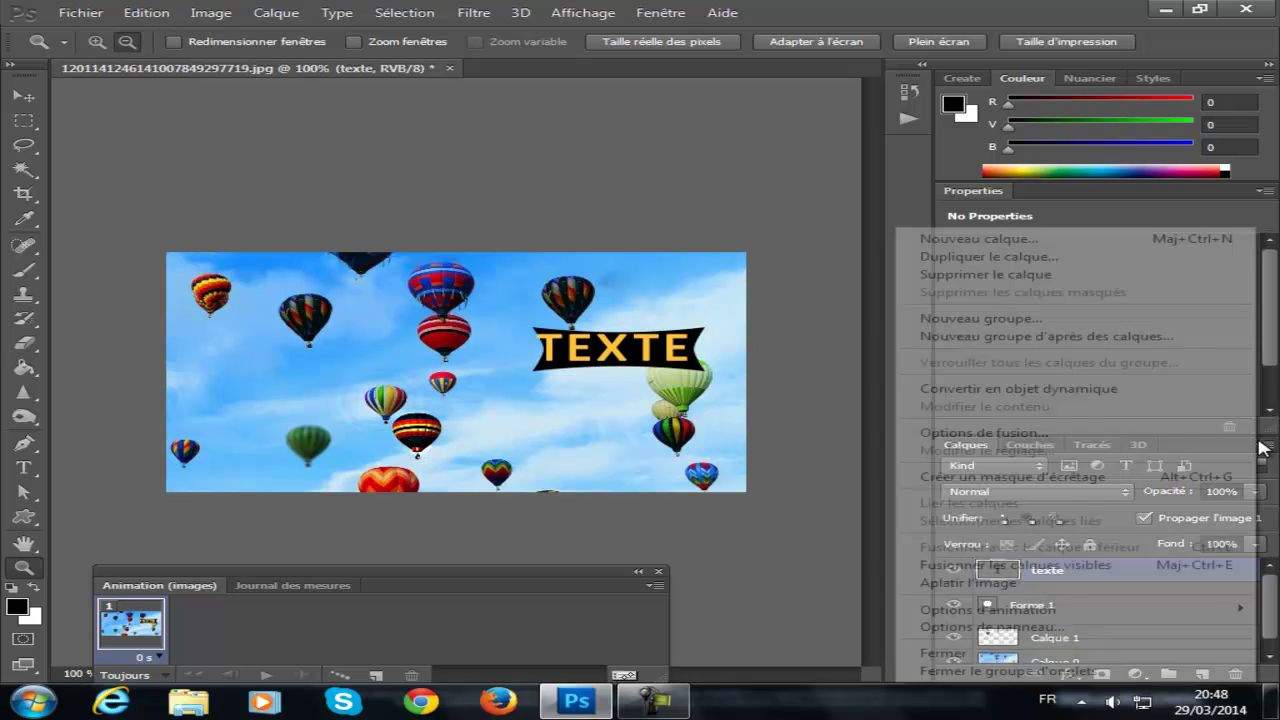
click(1005, 318)
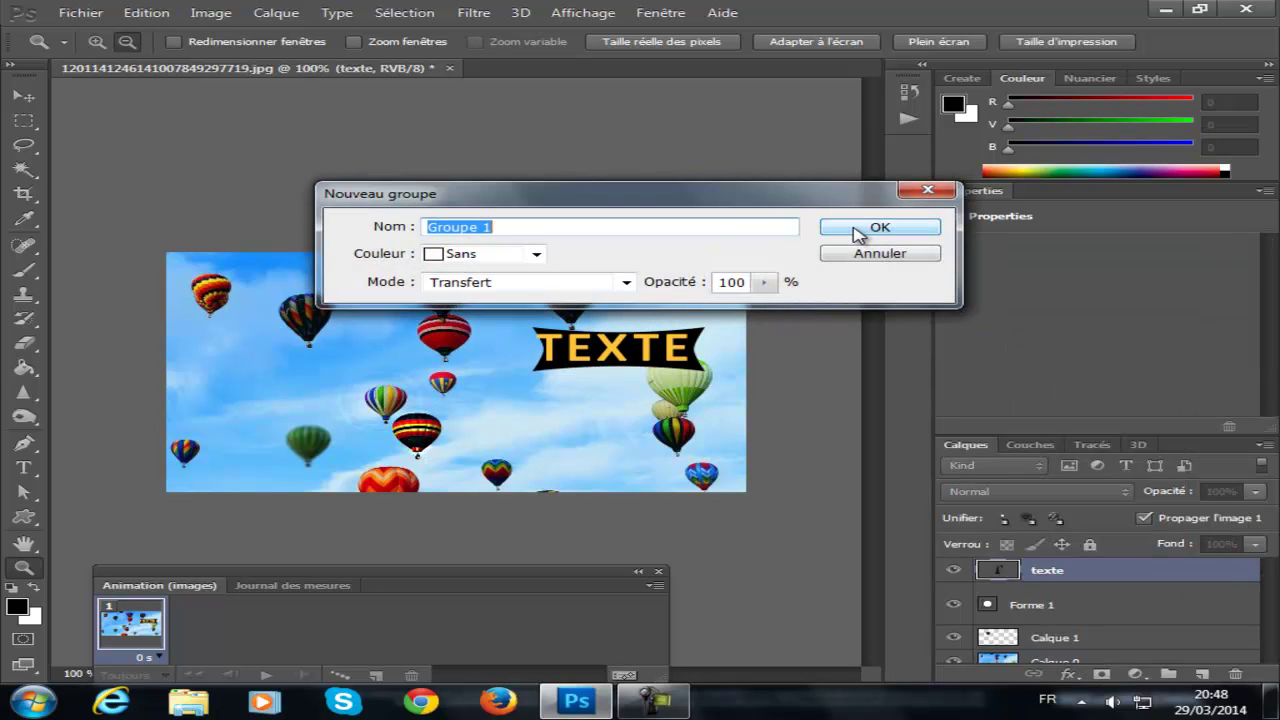
click(857, 229)
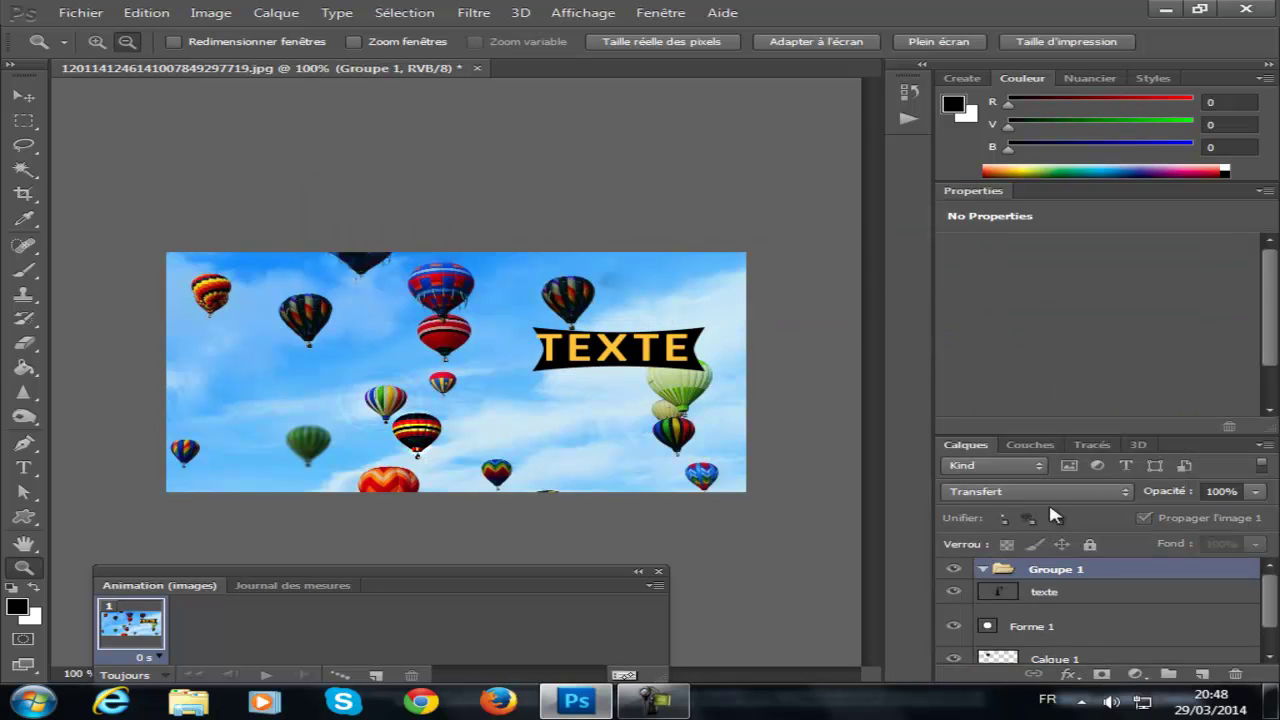
- Move the texte, Forme 1 and Calque 1 layers into Groupe 1, and collapse and hide the group
click(1048, 596)
drag(1040, 630, 1030, 590)
drag(1037, 662, 972, 578)
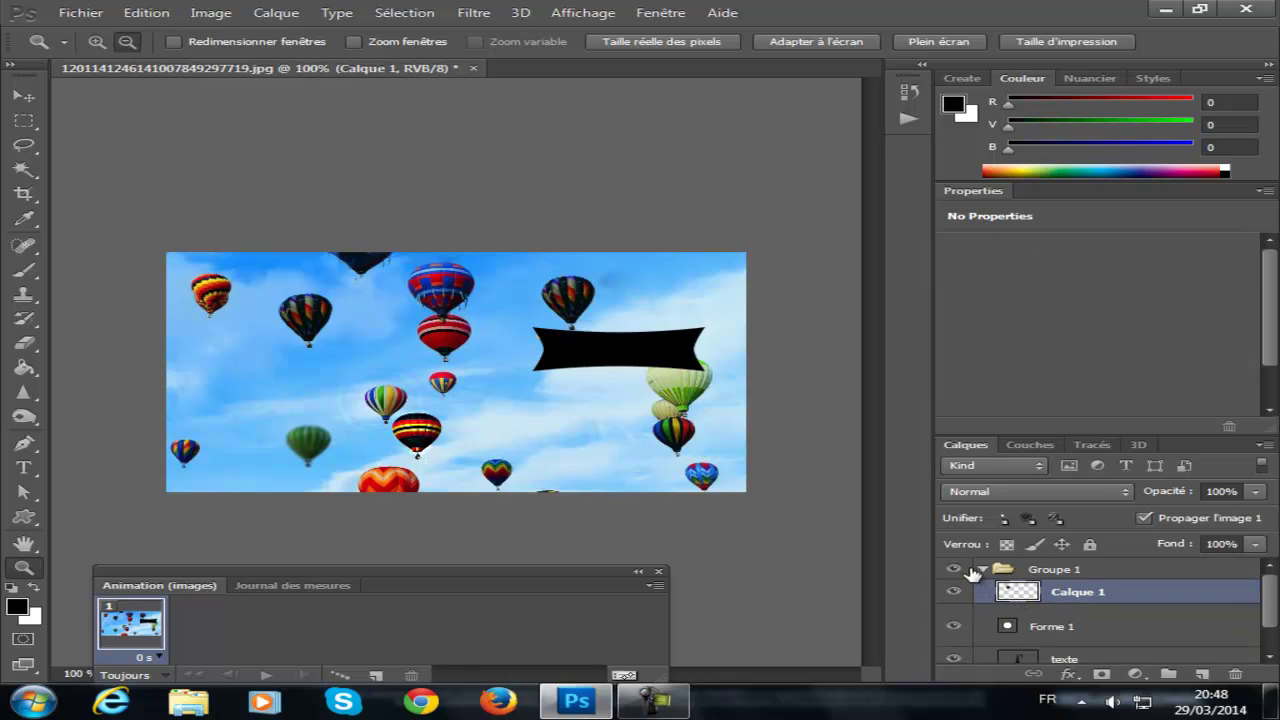
click(983, 569)
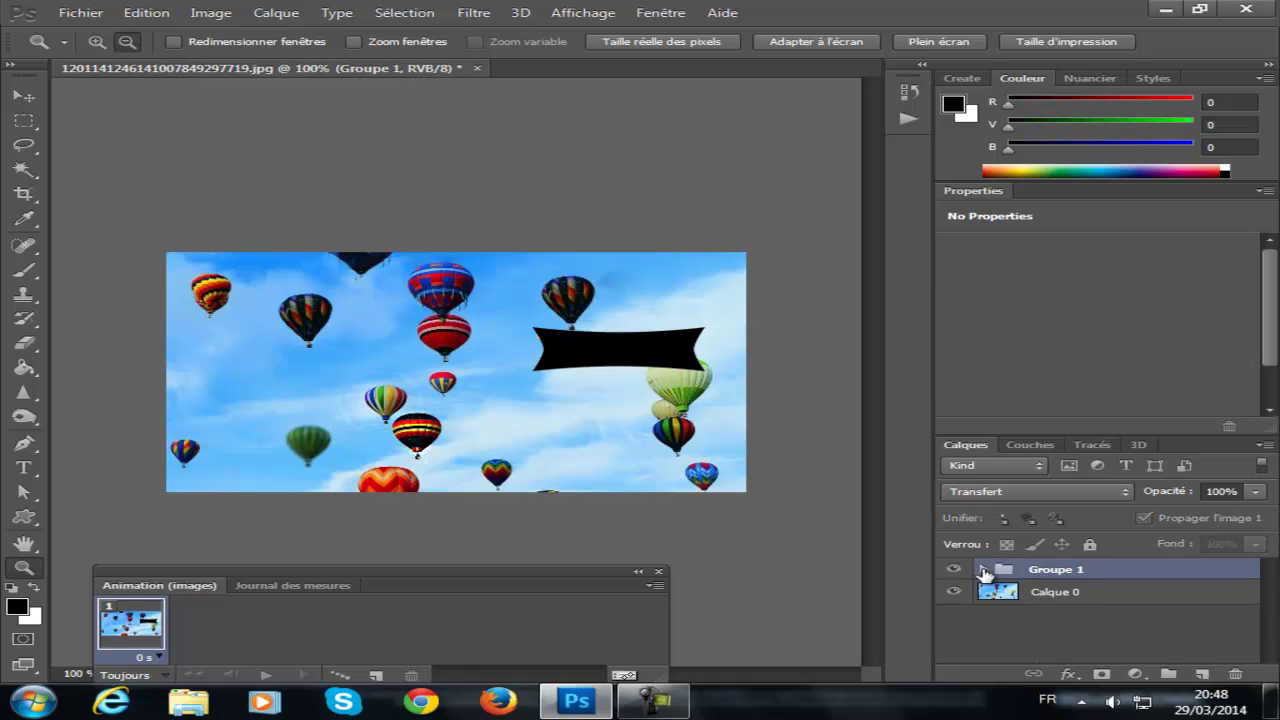
click(954, 569)
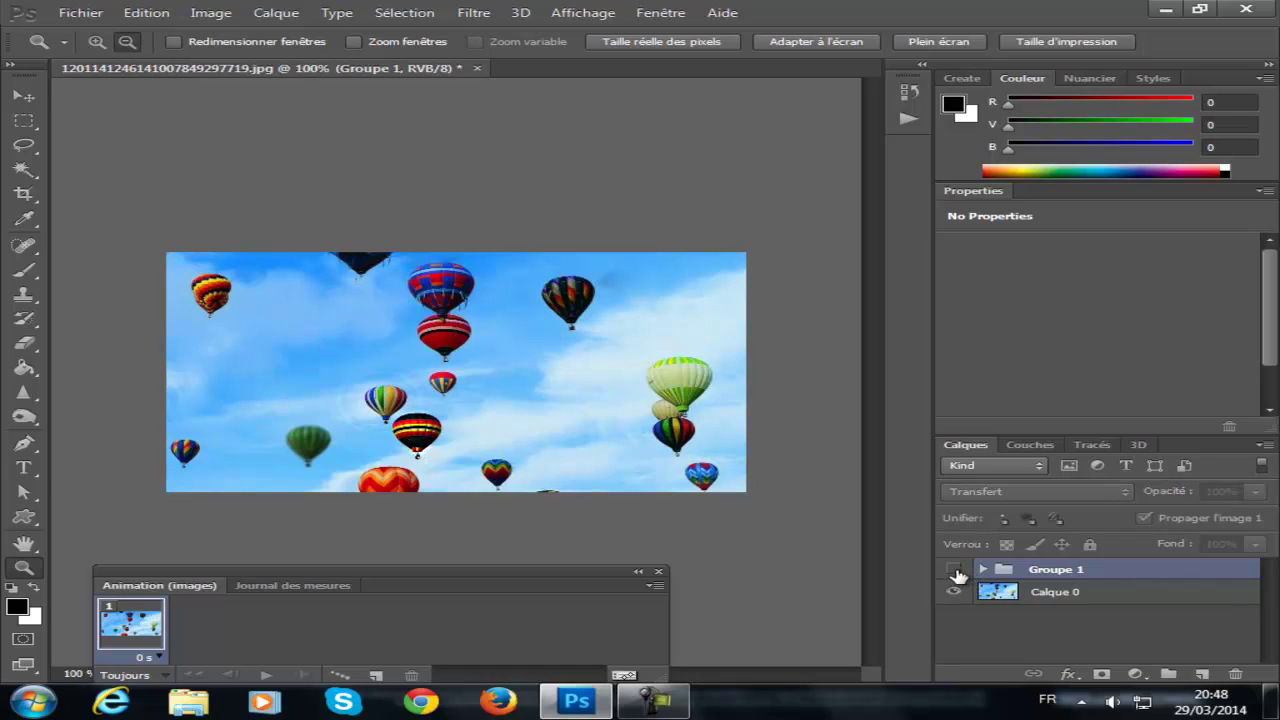
- Show and expand Groupe 1, and move the texte layer directly above the Forme 1 layer
click(954, 569)
click(983, 569)
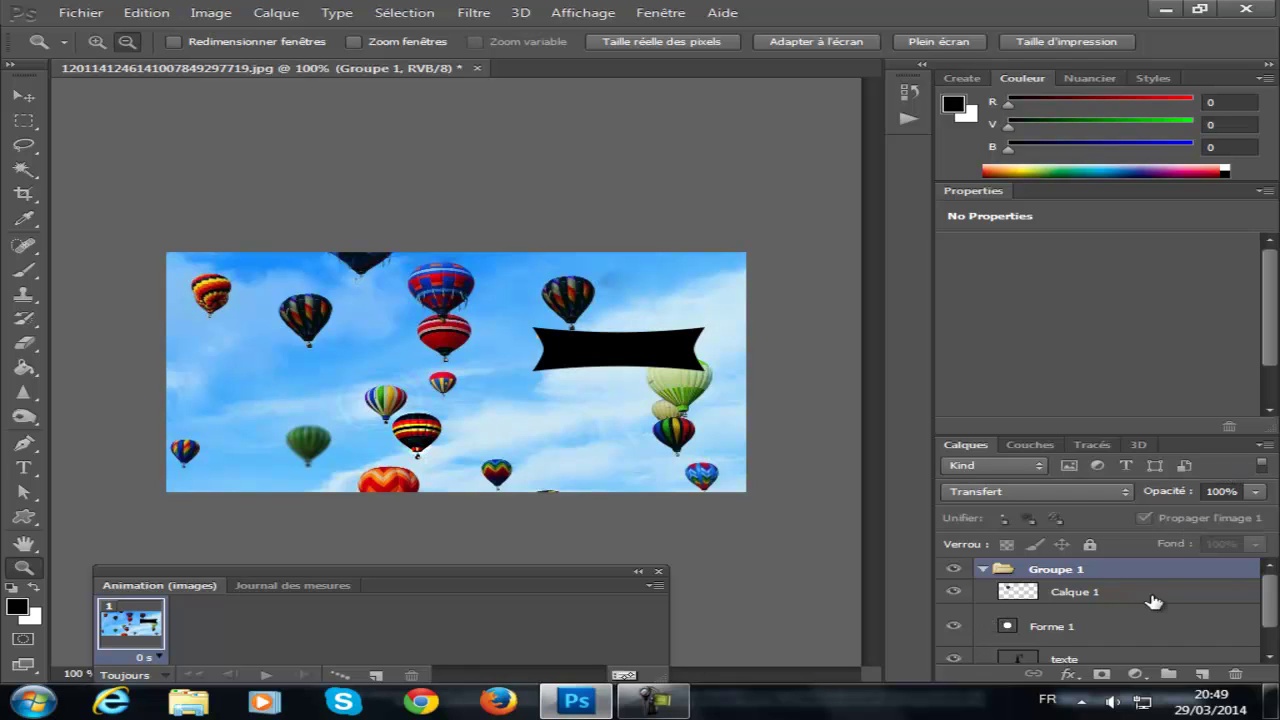
scroll(1270, 600, down, 3)
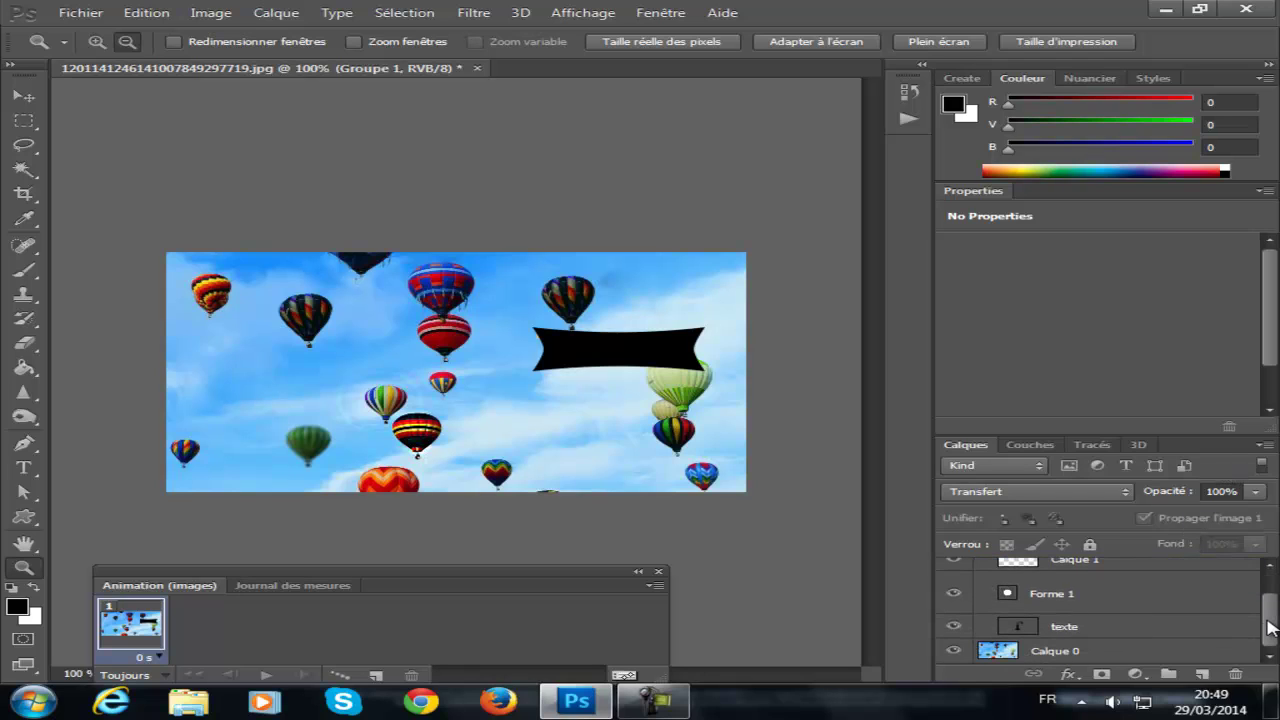
scroll(1267, 602, up, 3)
scroll(1268, 601, up, 1)
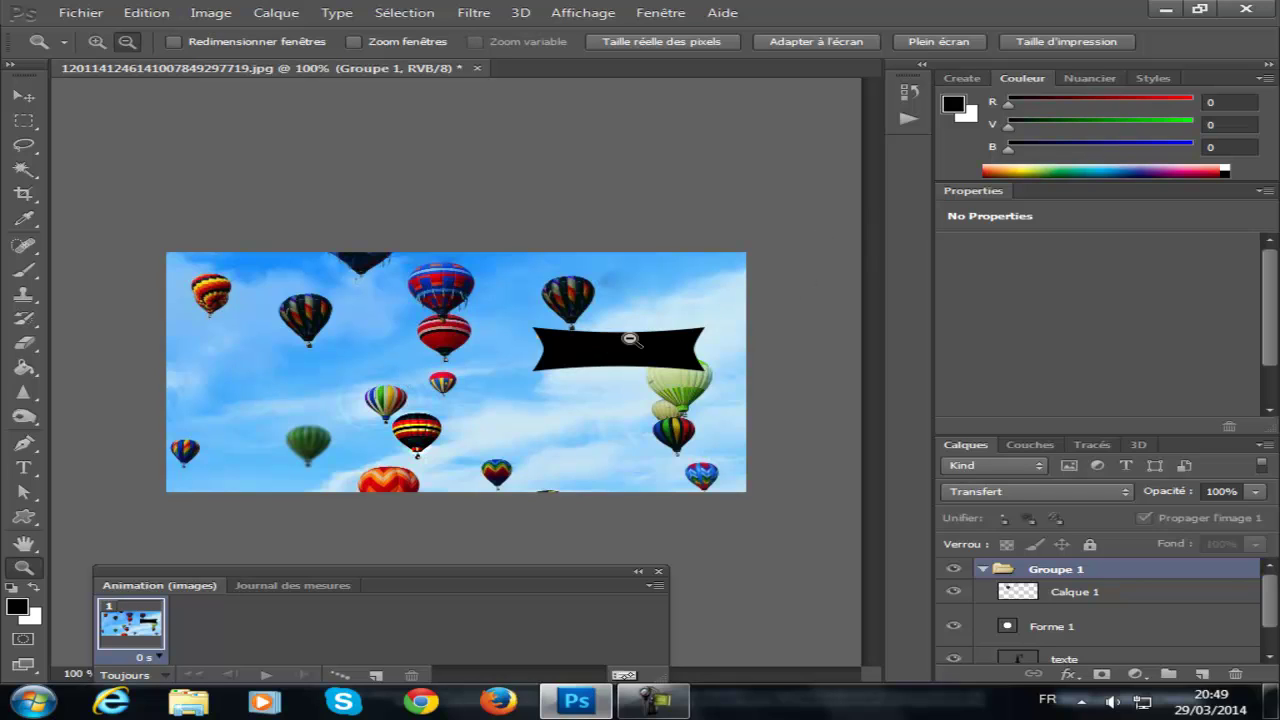
click(982, 569)
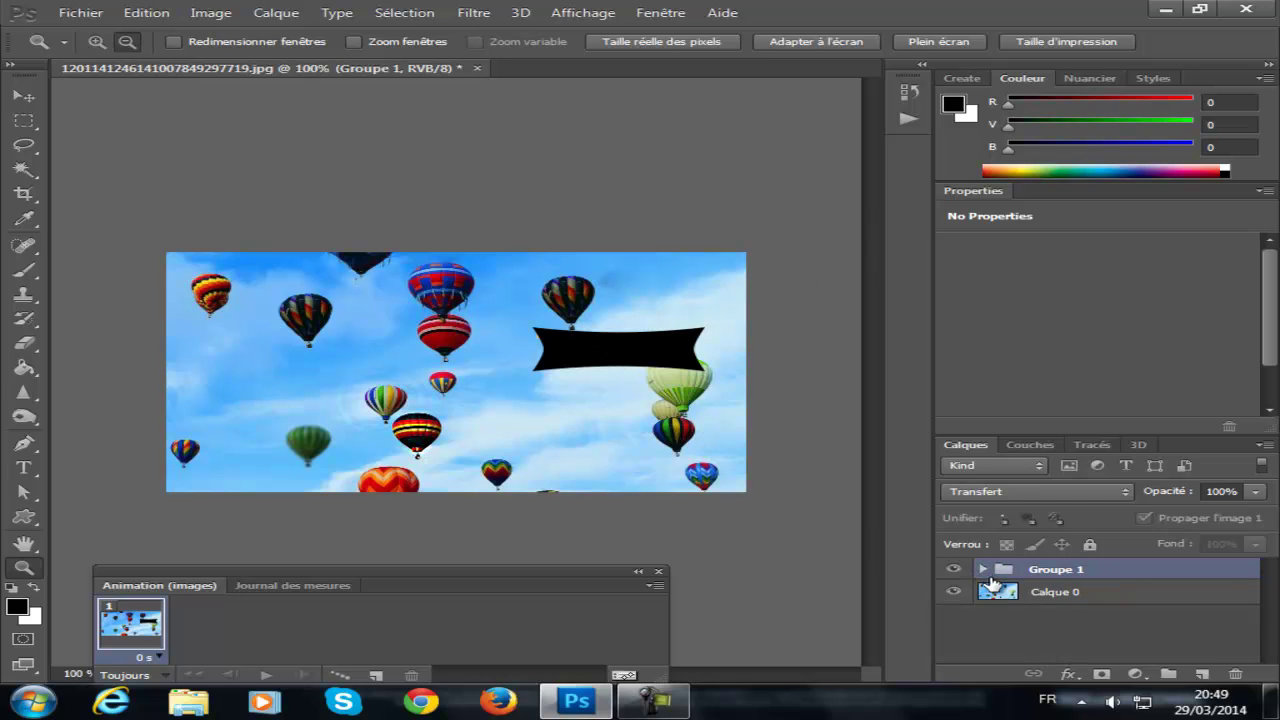
click(983, 570)
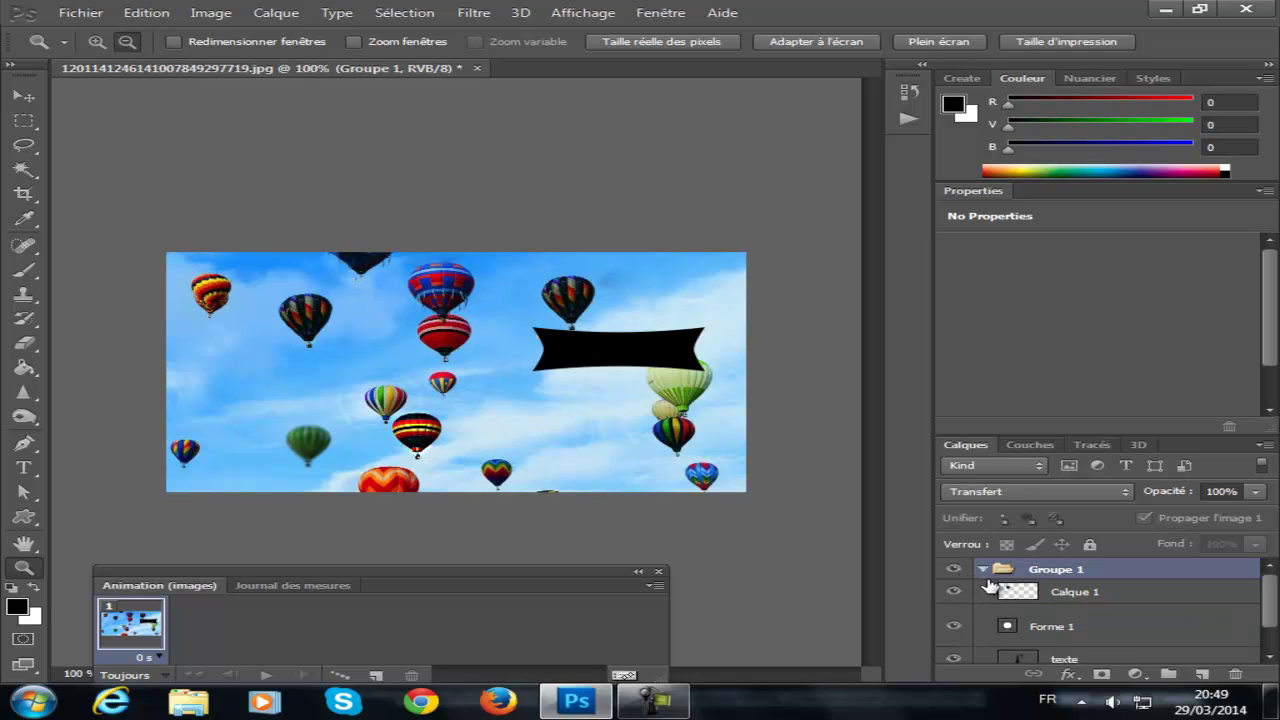
drag(1022, 648, 1022, 608)
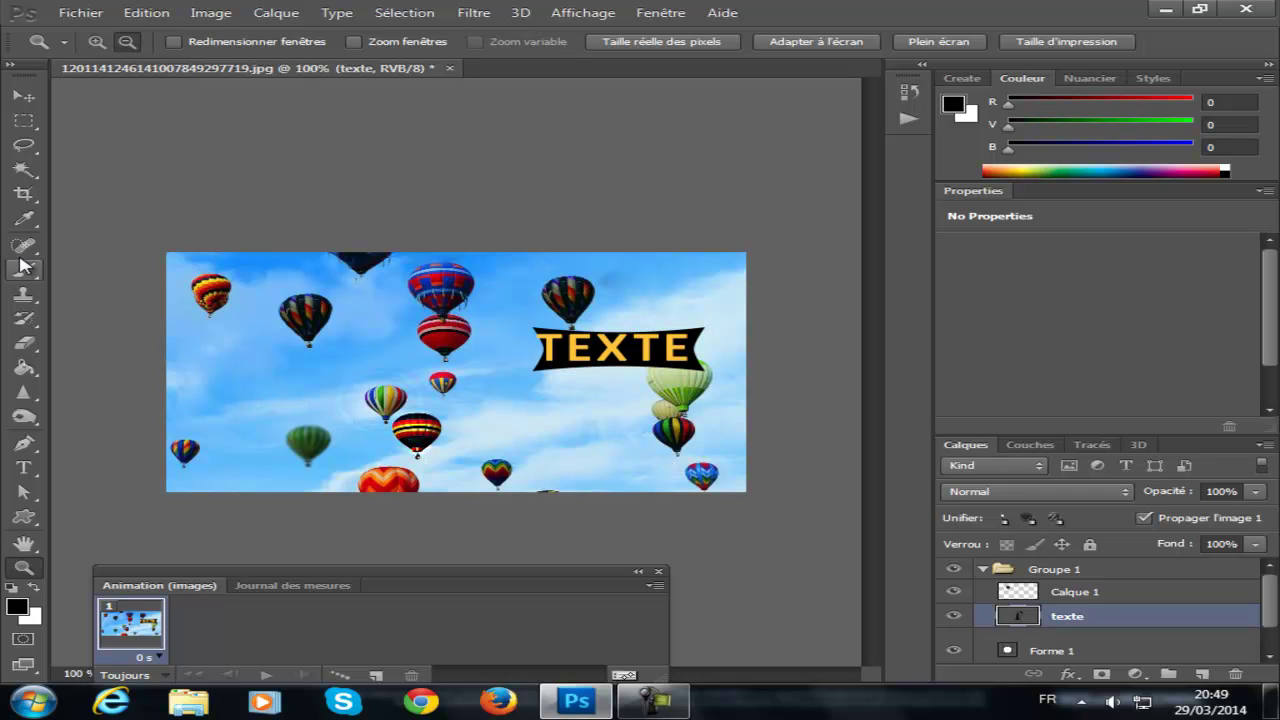
- Import the 1476145 image from the desktop above the texte layer and commit its placement at the default size
click(92, 12)
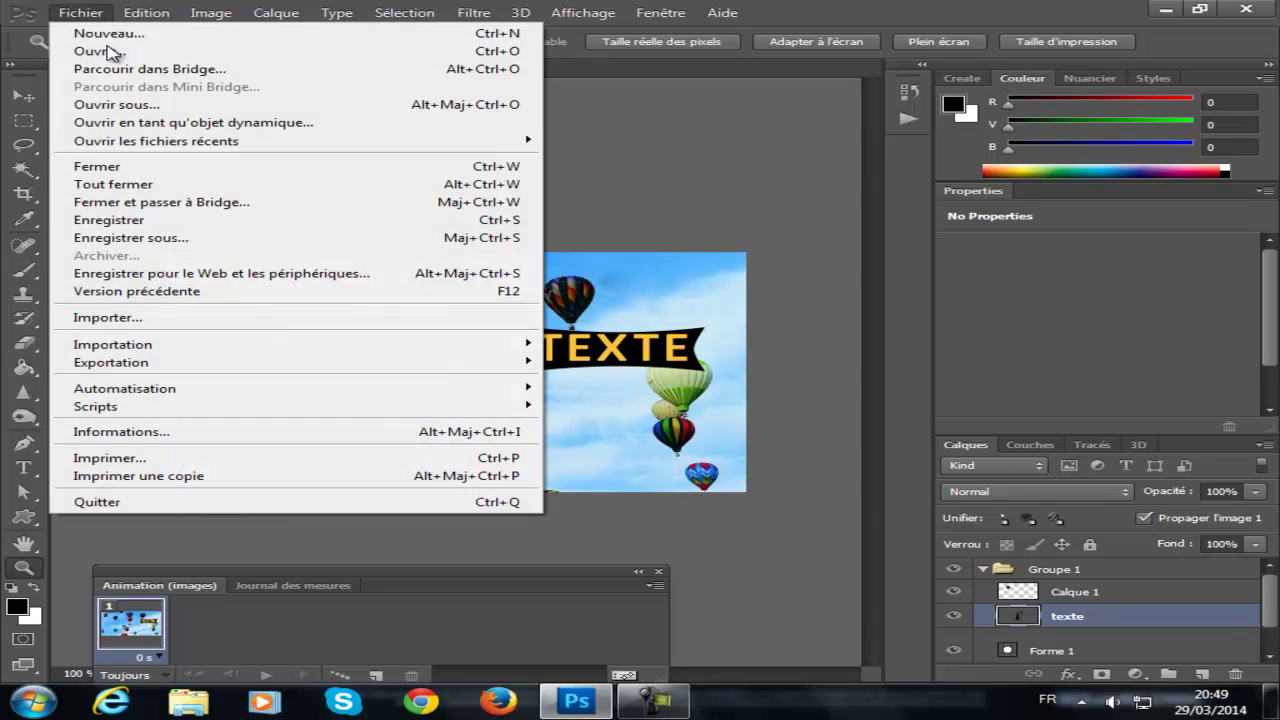
click(117, 317)
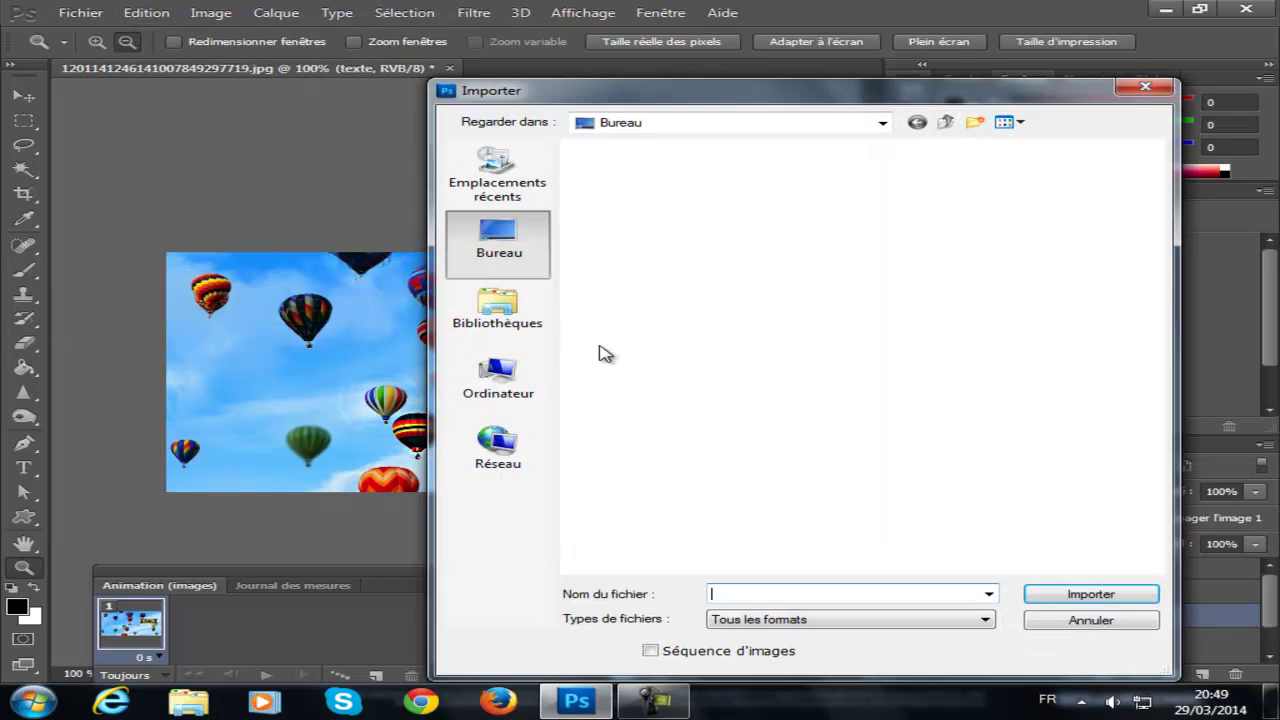
double_click(898, 268)
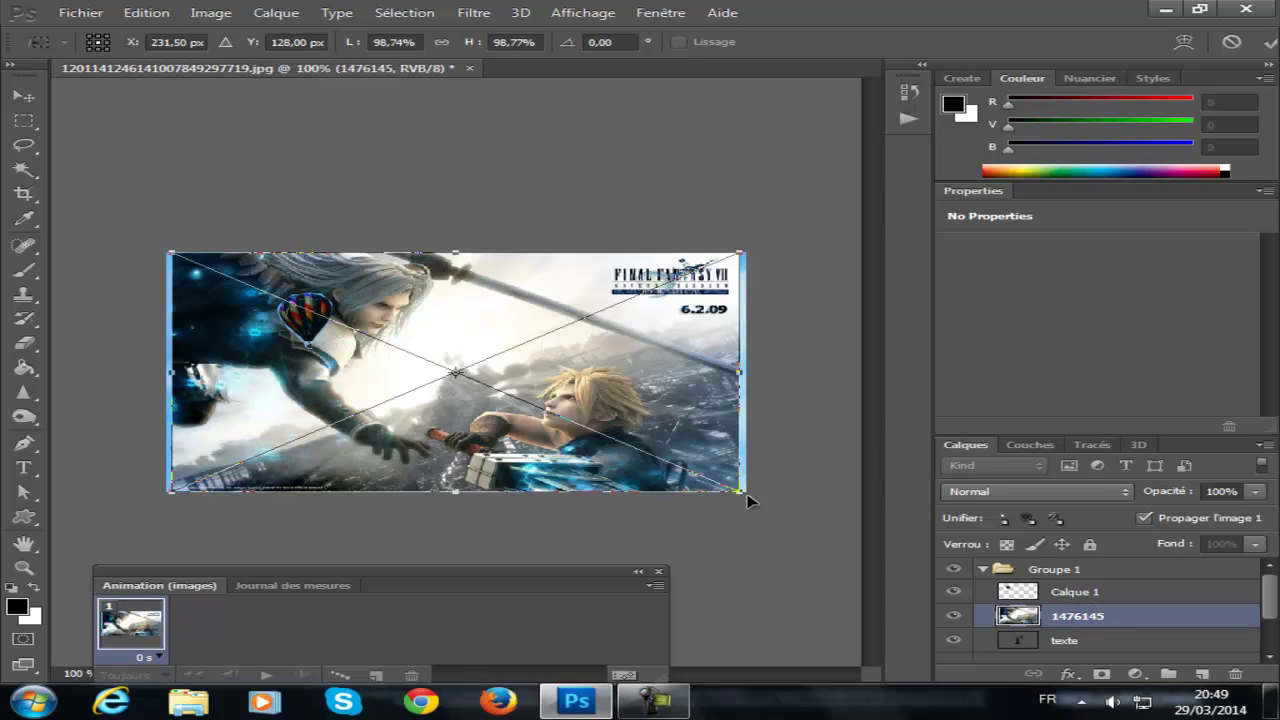
key(z)
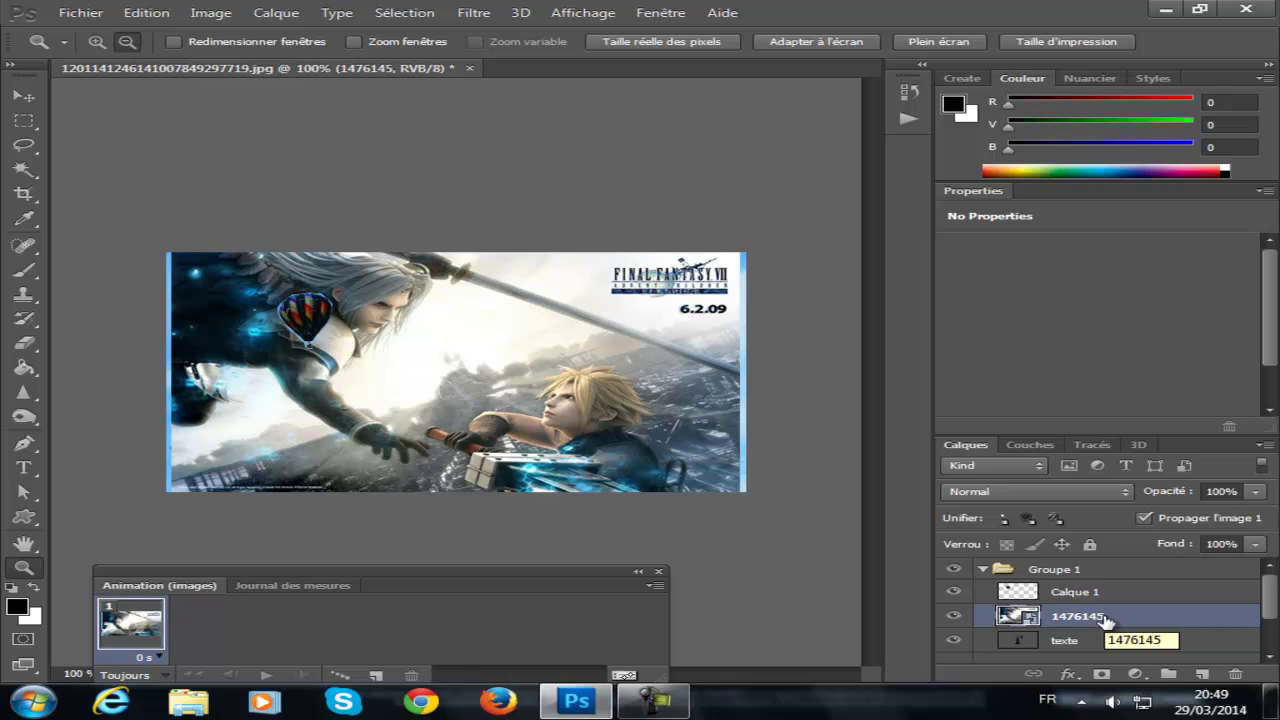
mouse_move(1104, 620)
mouse_down()
mouse_move(1100, 632)
mouse_move(1098, 616)
mouse_up()
- Move the 1476145 layer between texte and Forme 1, and create a clipping mask from it onto Forme 1
click(982, 569)
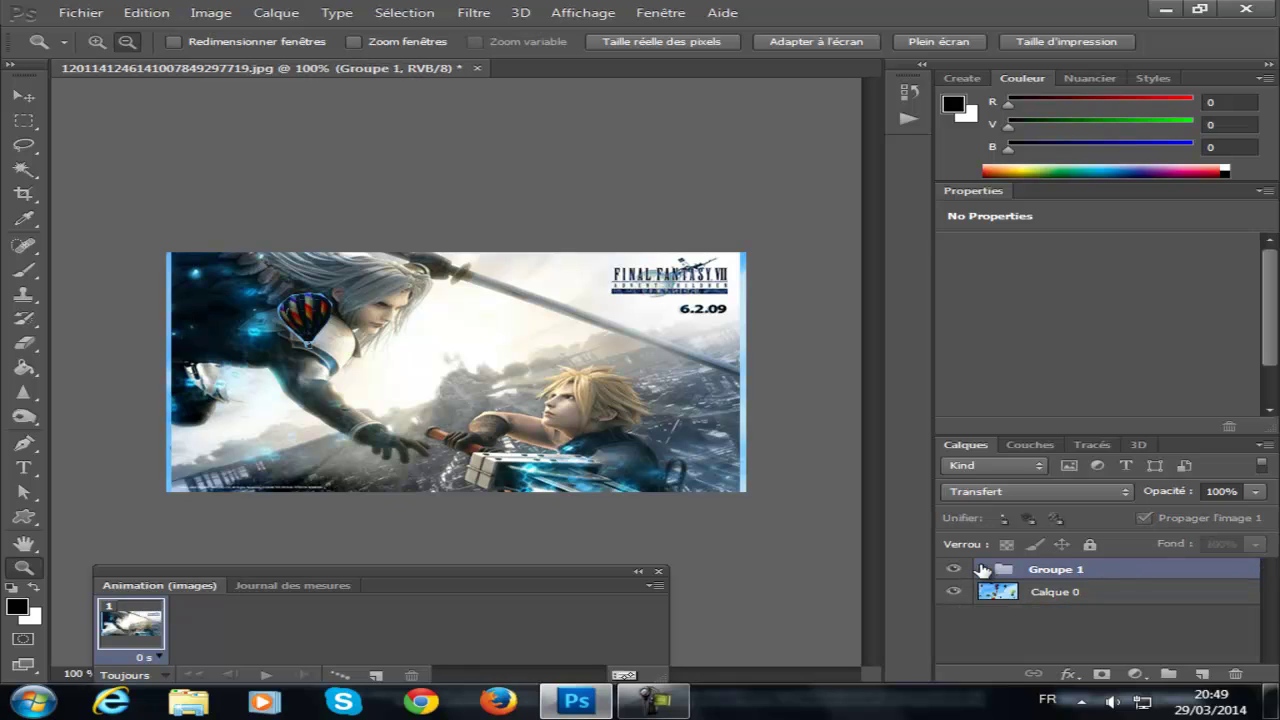
scroll(1240, 612, down, 1)
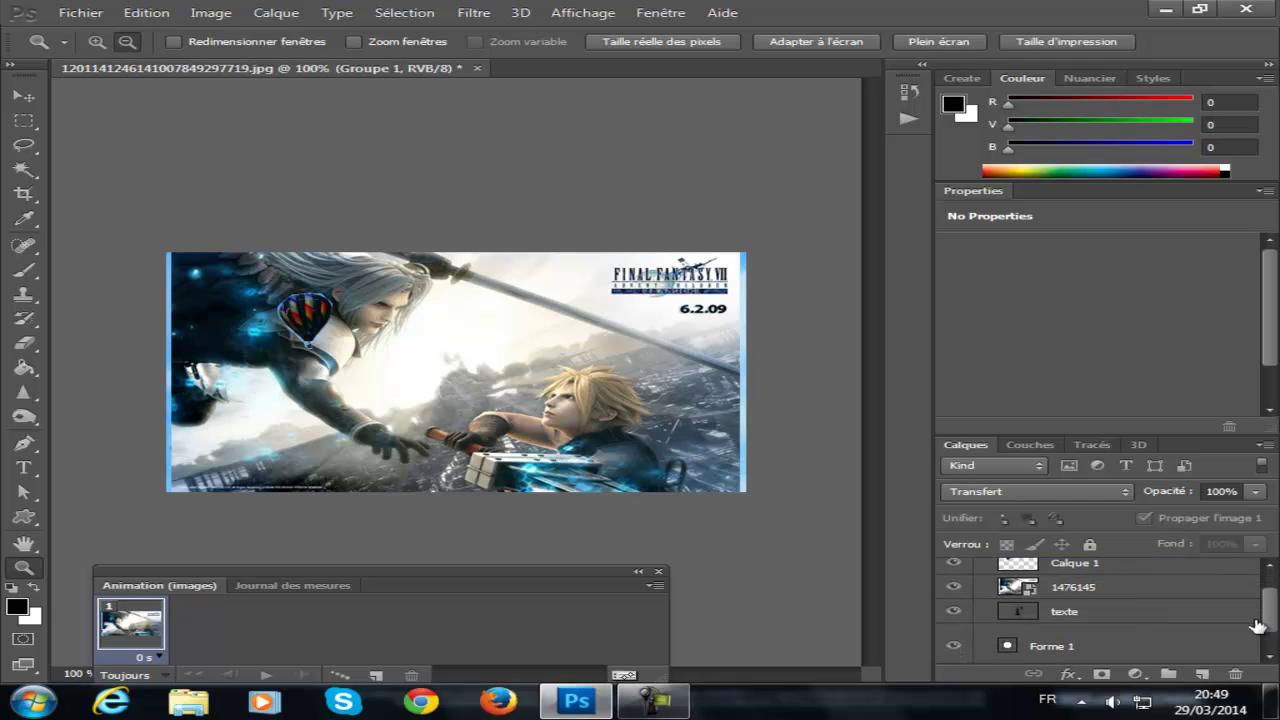
drag(1098, 598, 1097, 634)
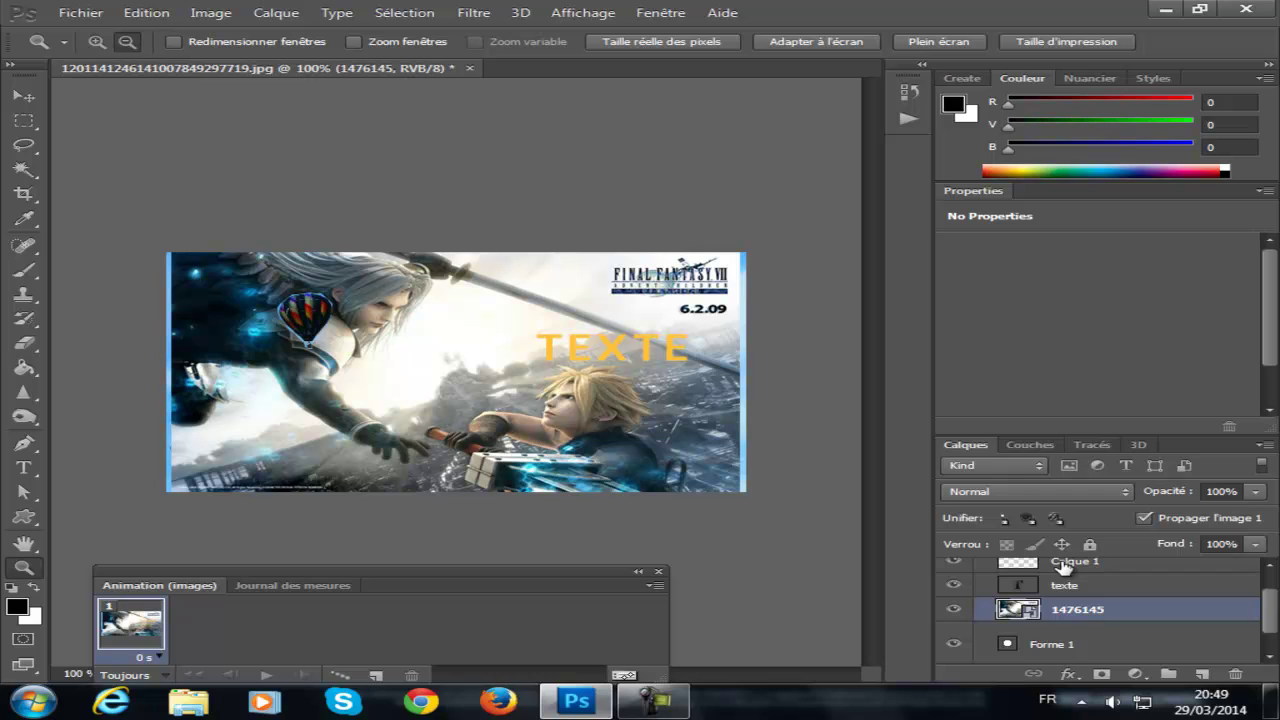
right_click(1088, 618)
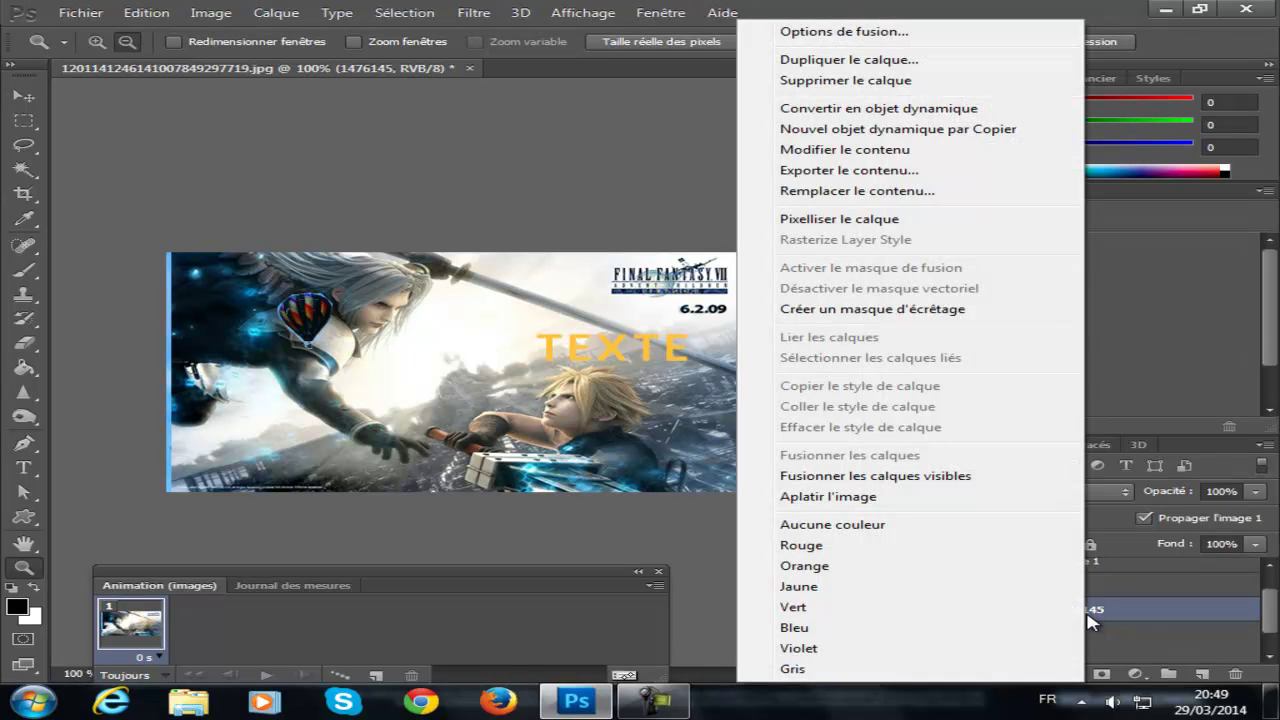
click(915, 311)
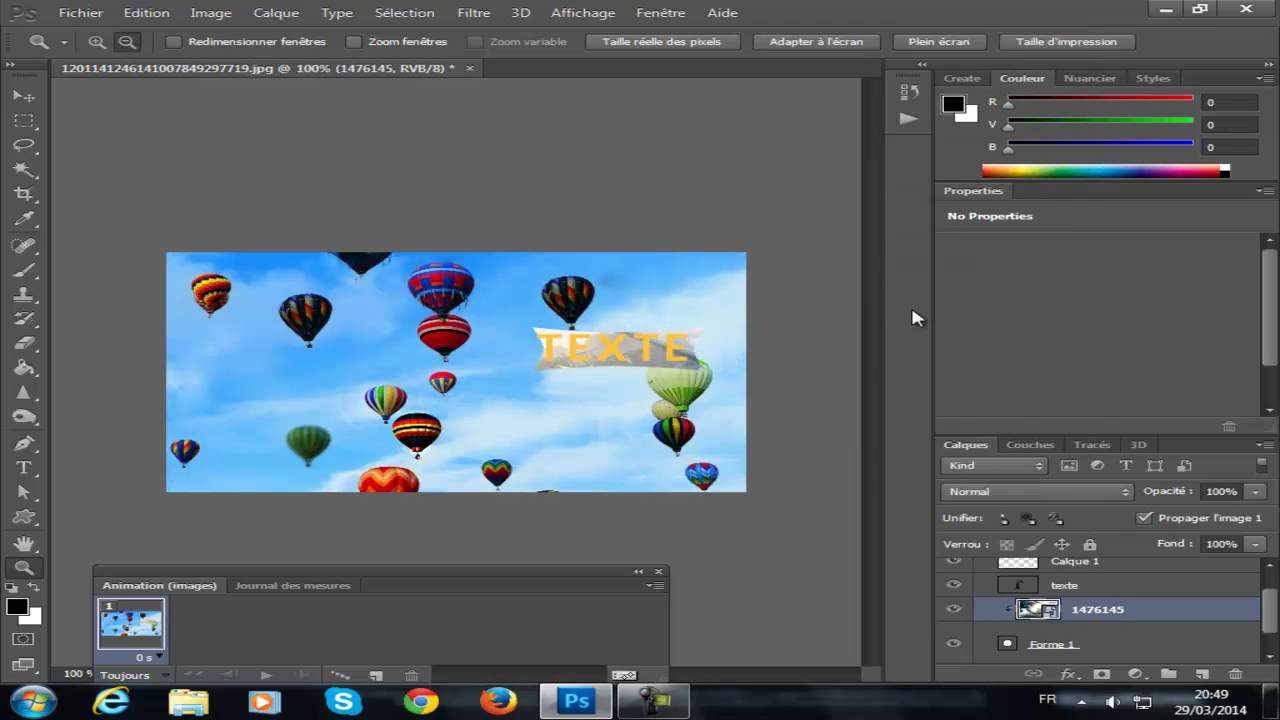
- Reposition the clipped 1476145 image inside the banner shape so that a character's face lies behind the text
click(604, 339)
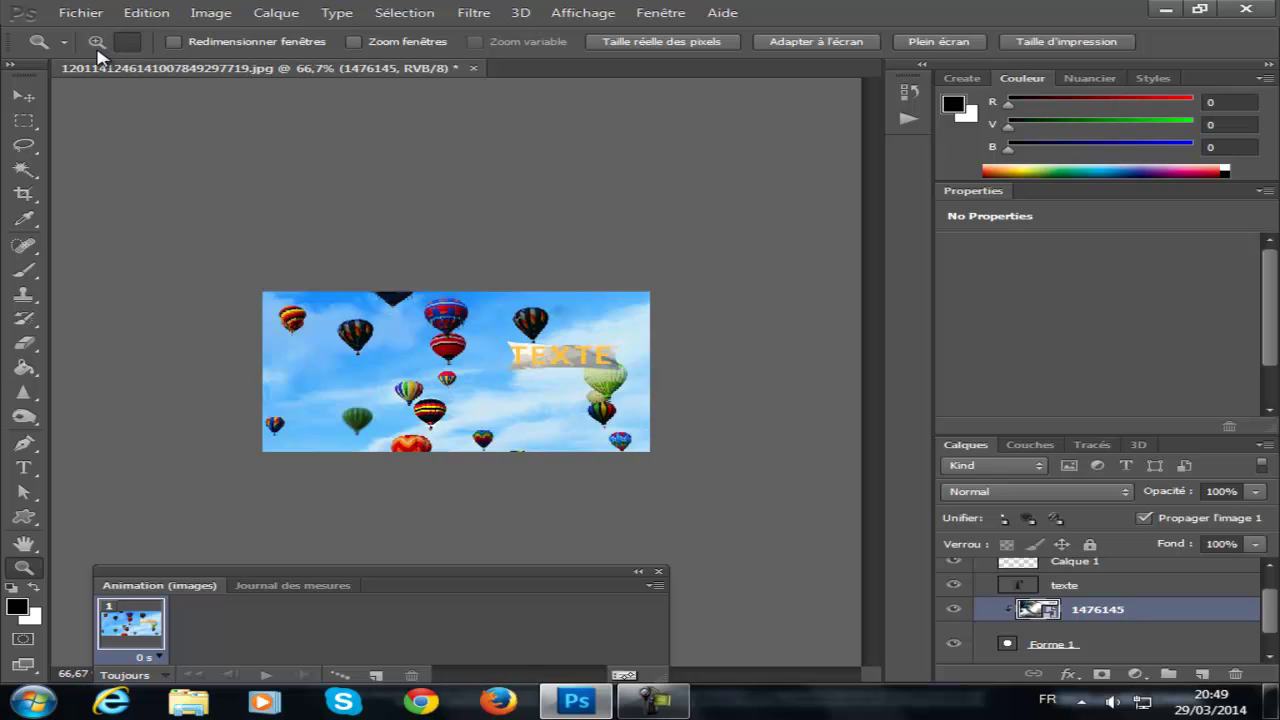
click(565, 356)
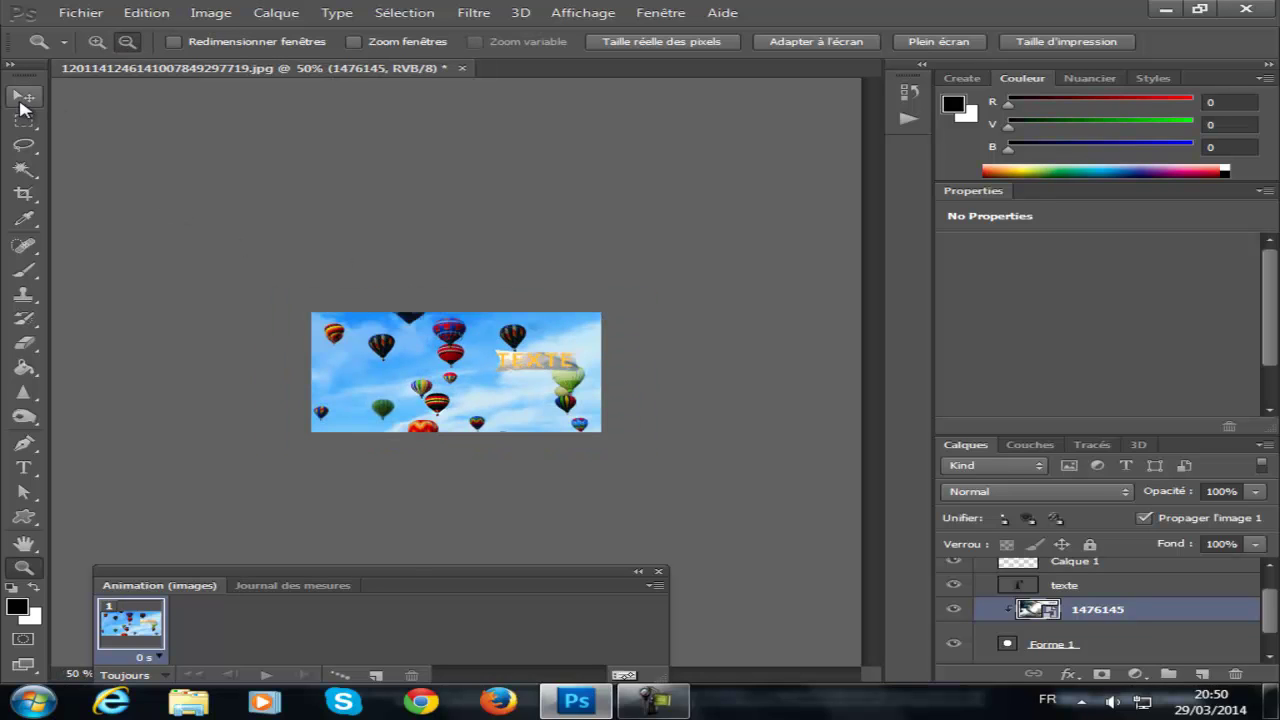
click(106, 41)
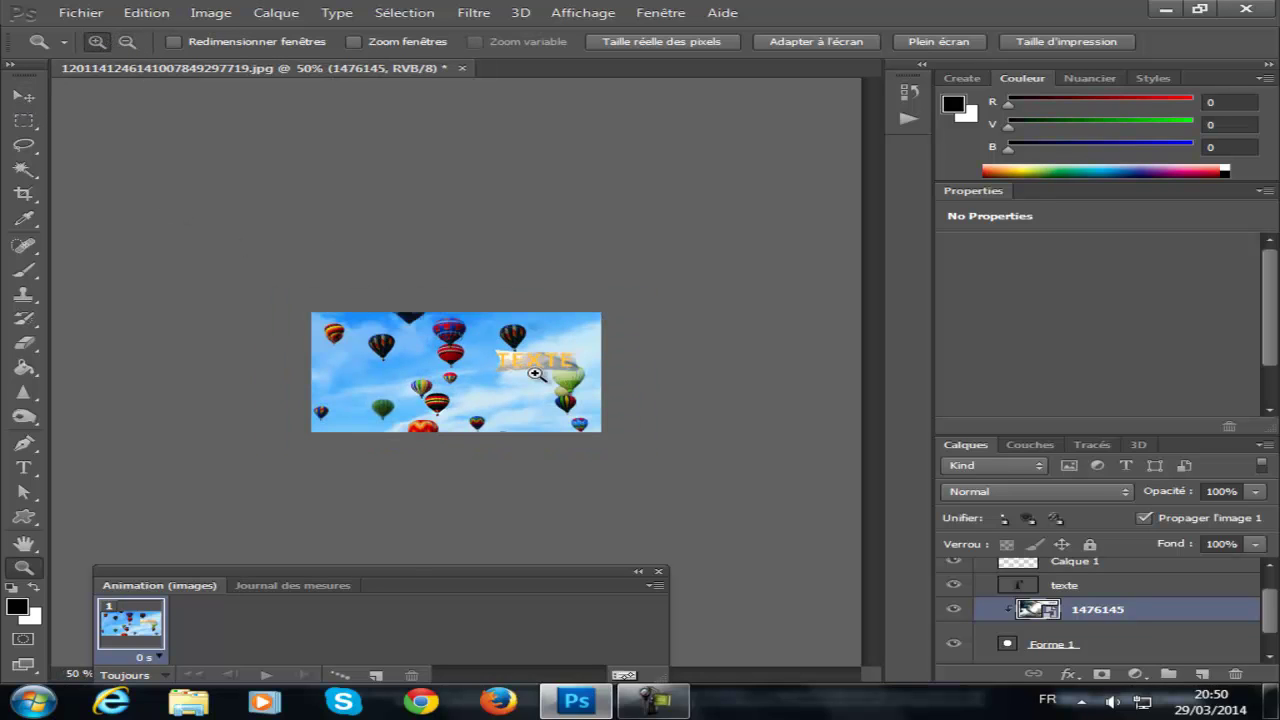
click(476, 345)
click(452, 348)
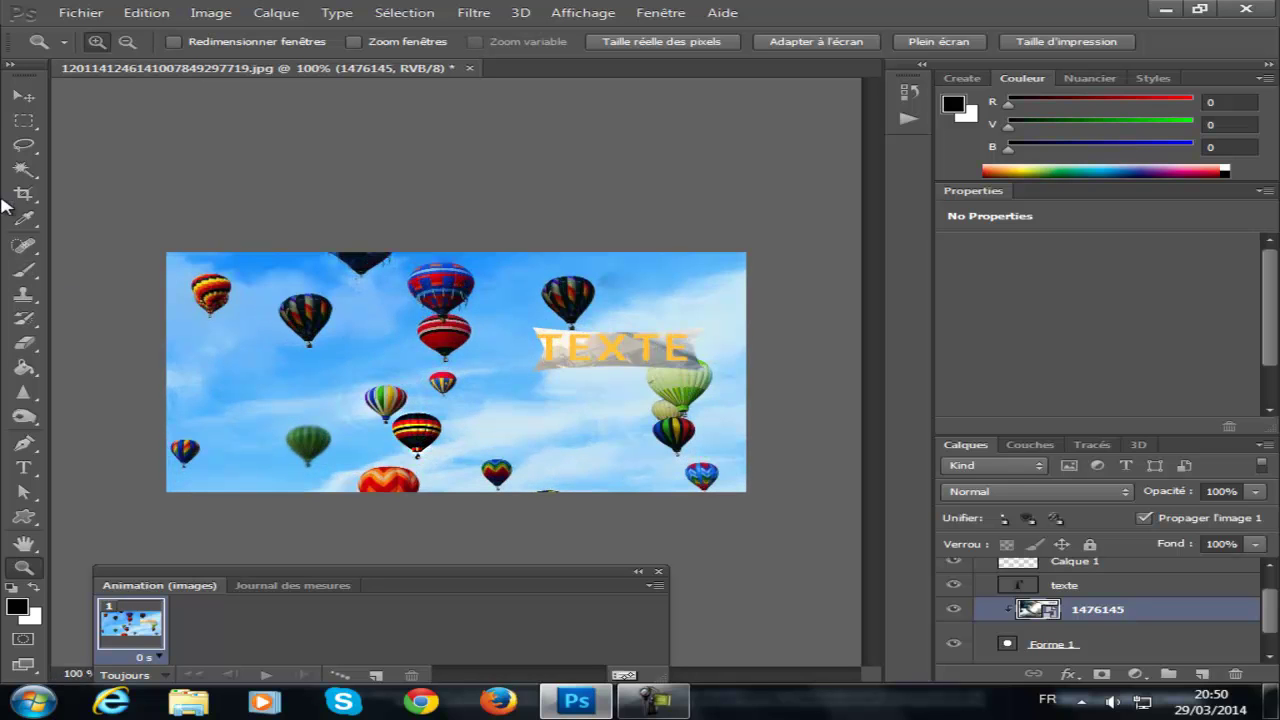
click(24, 96)
drag(608, 278, 651, 294)
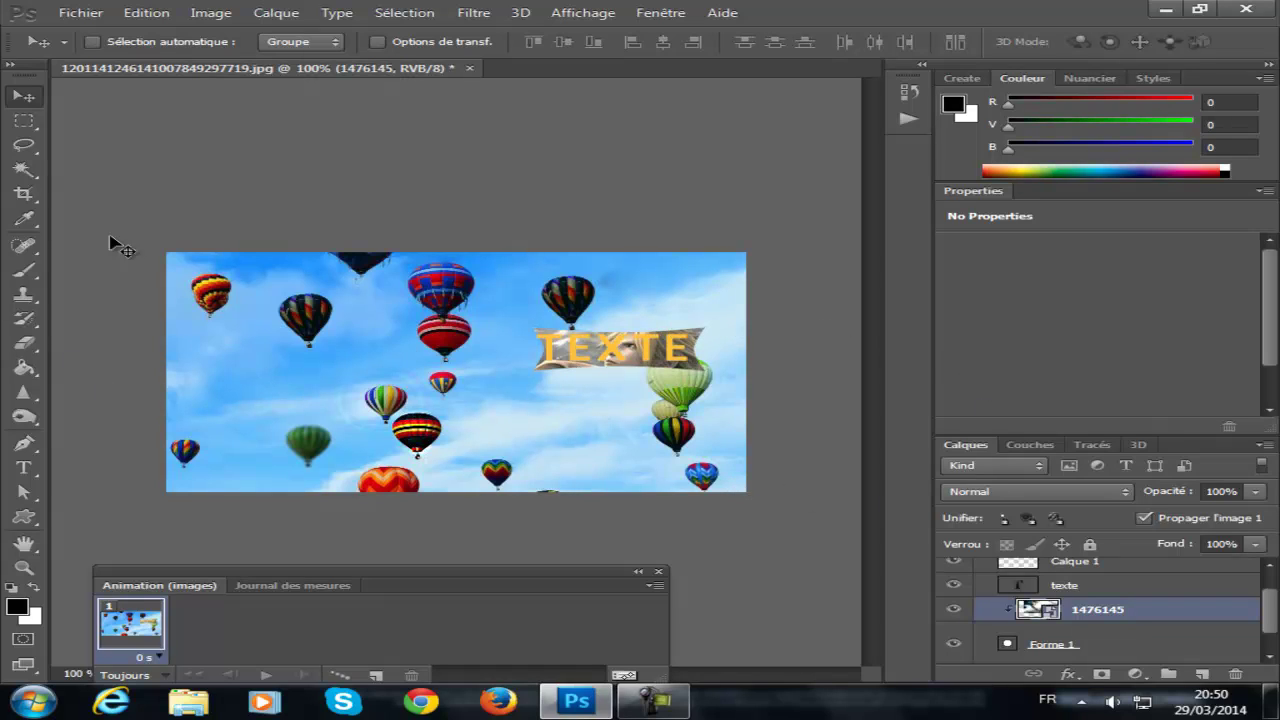
click(80, 12)
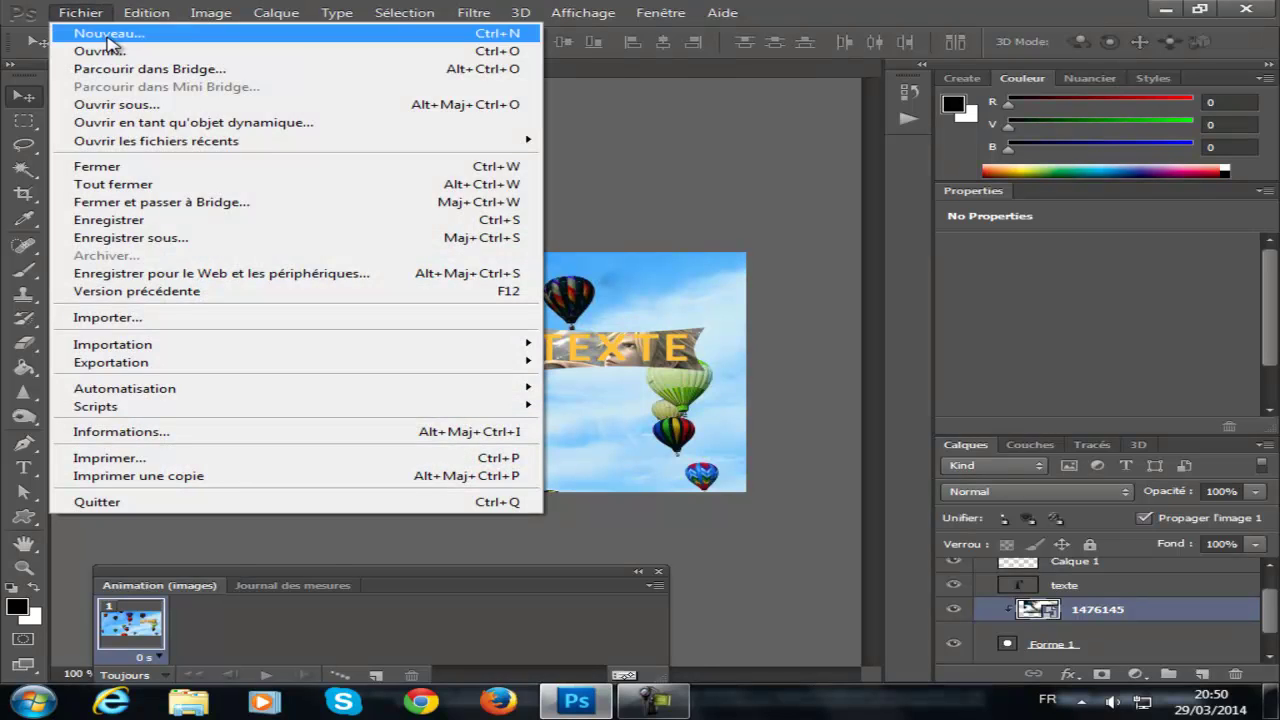
click(276, 12)
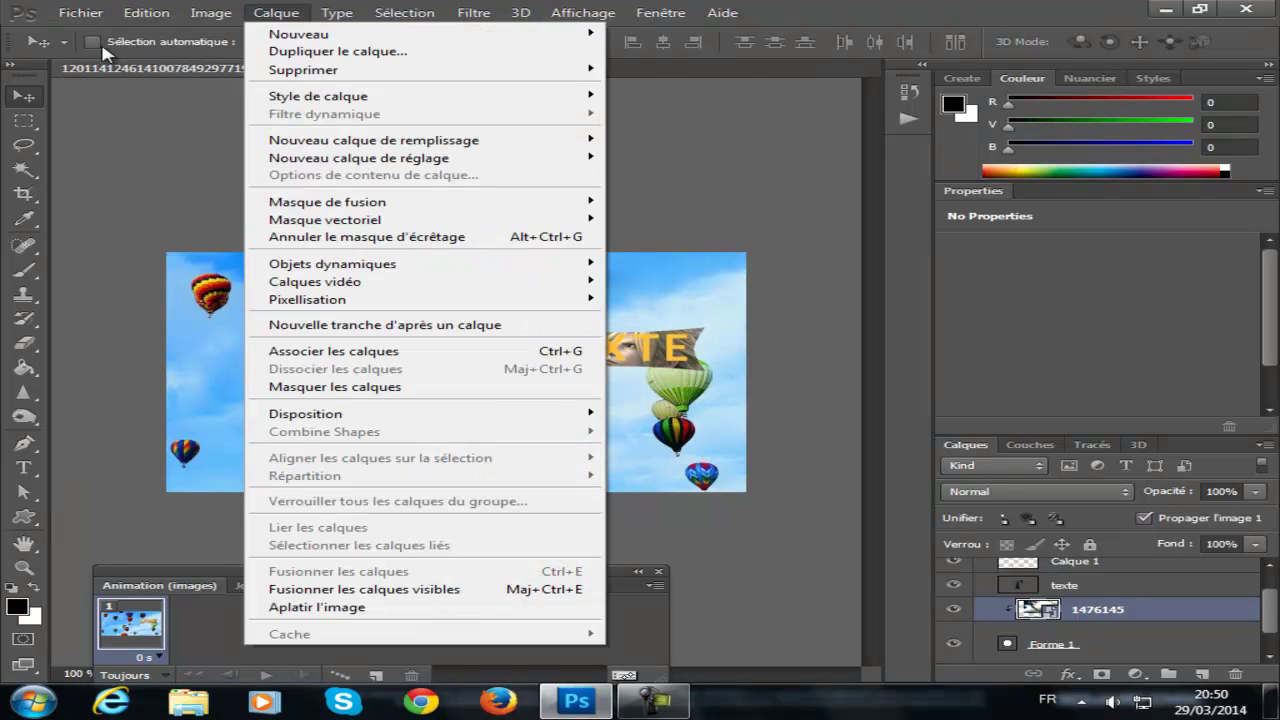
click(82, 12)
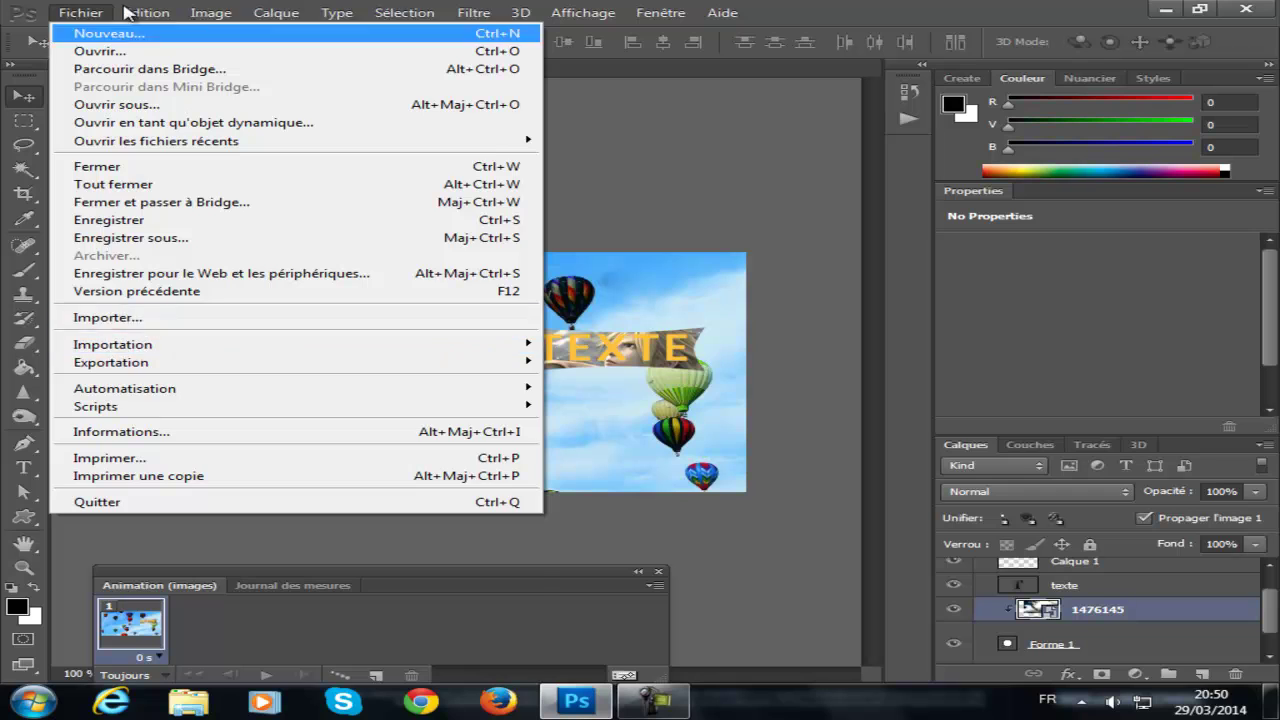
mouse_move(135, 20)
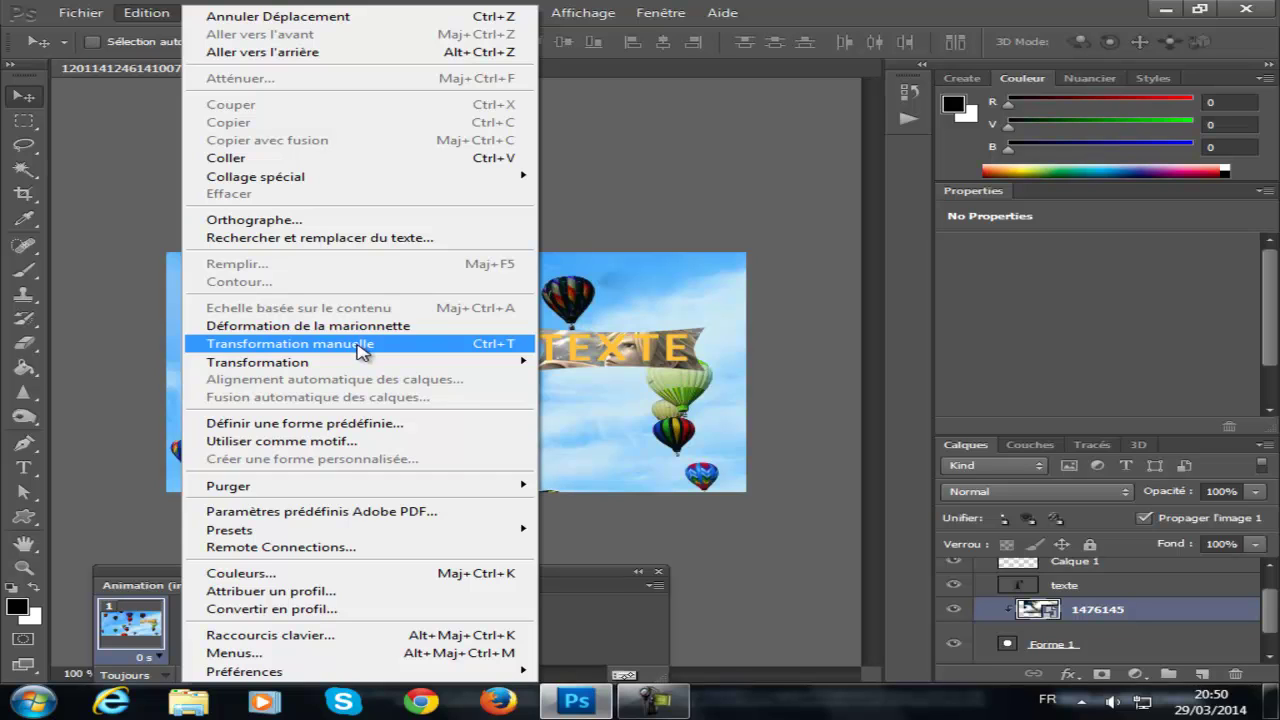
- Free-transform the Calque 1 balloon to about 106.82% width and 93.33% height, rotate it about 5.1°, and apply the transformation
click(1086, 568)
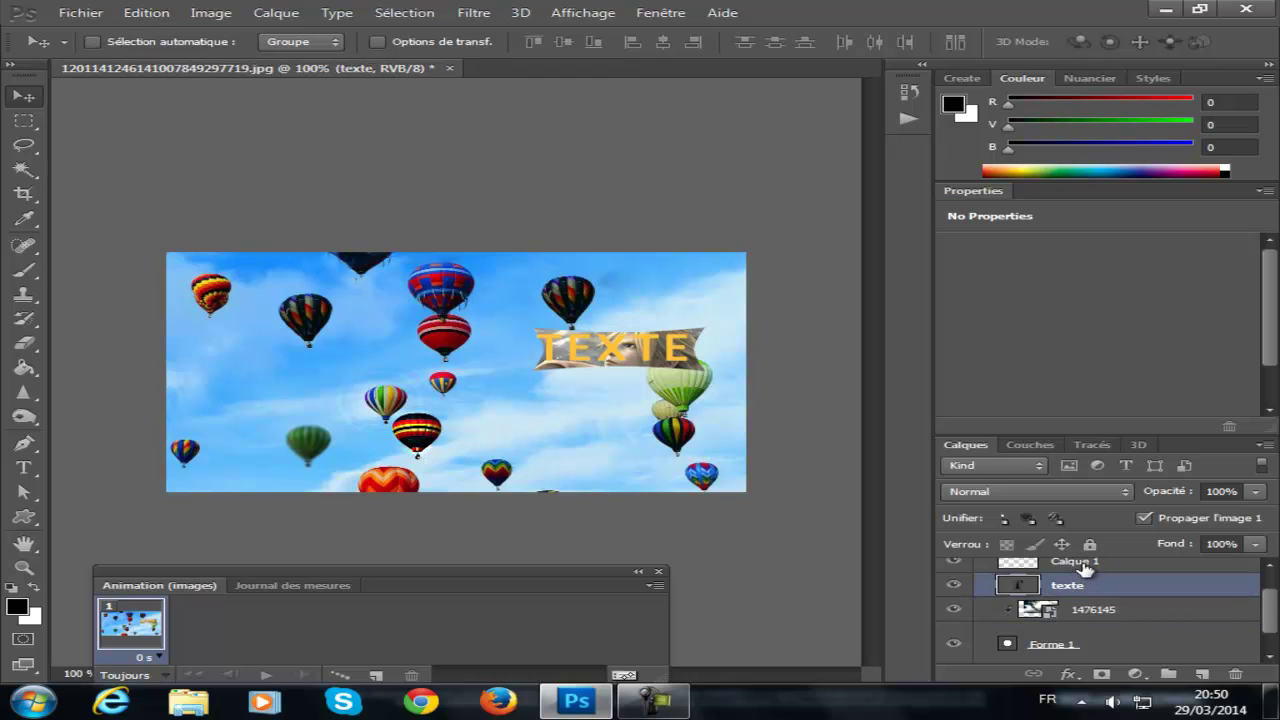
click(130, 12)
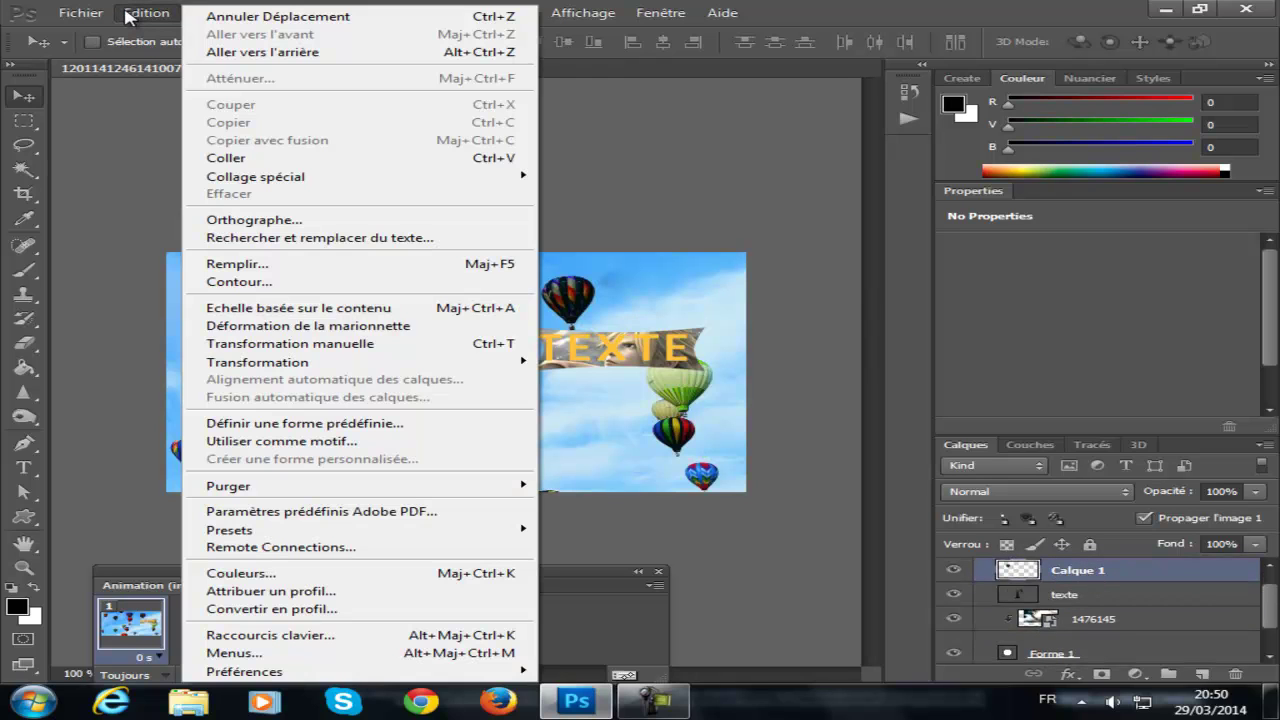
click(340, 344)
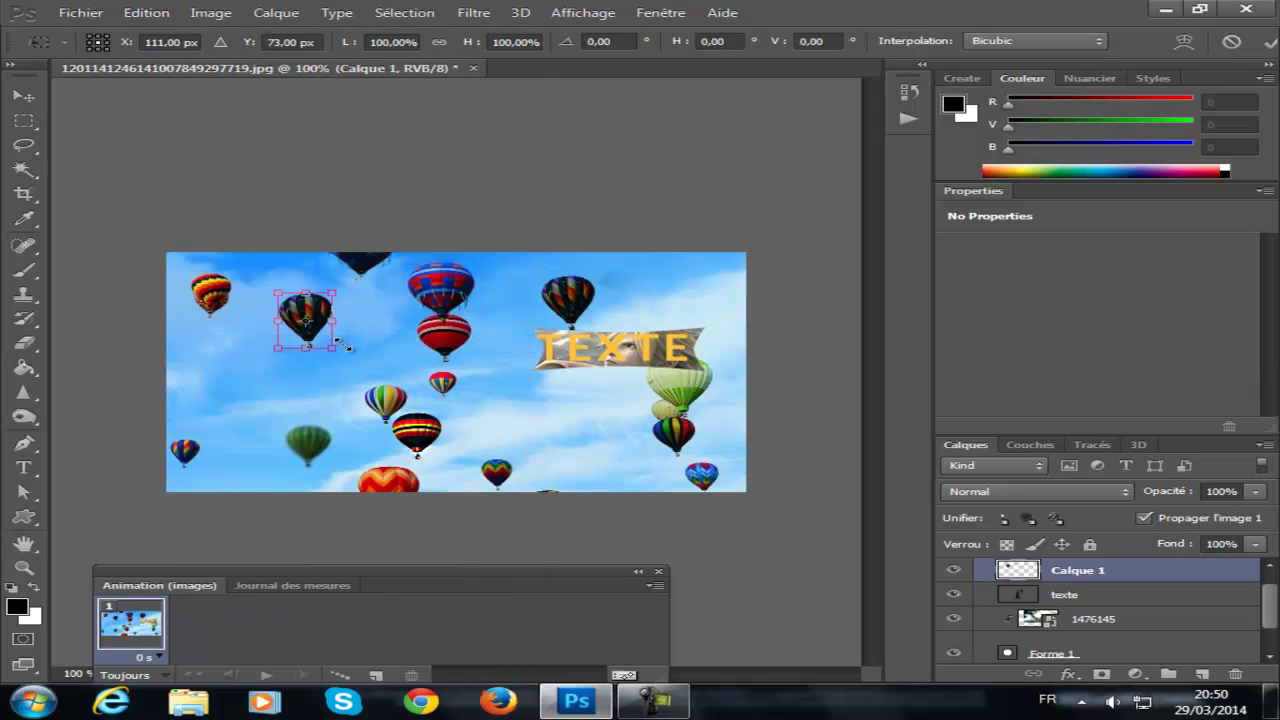
drag(276, 292, 271, 296)
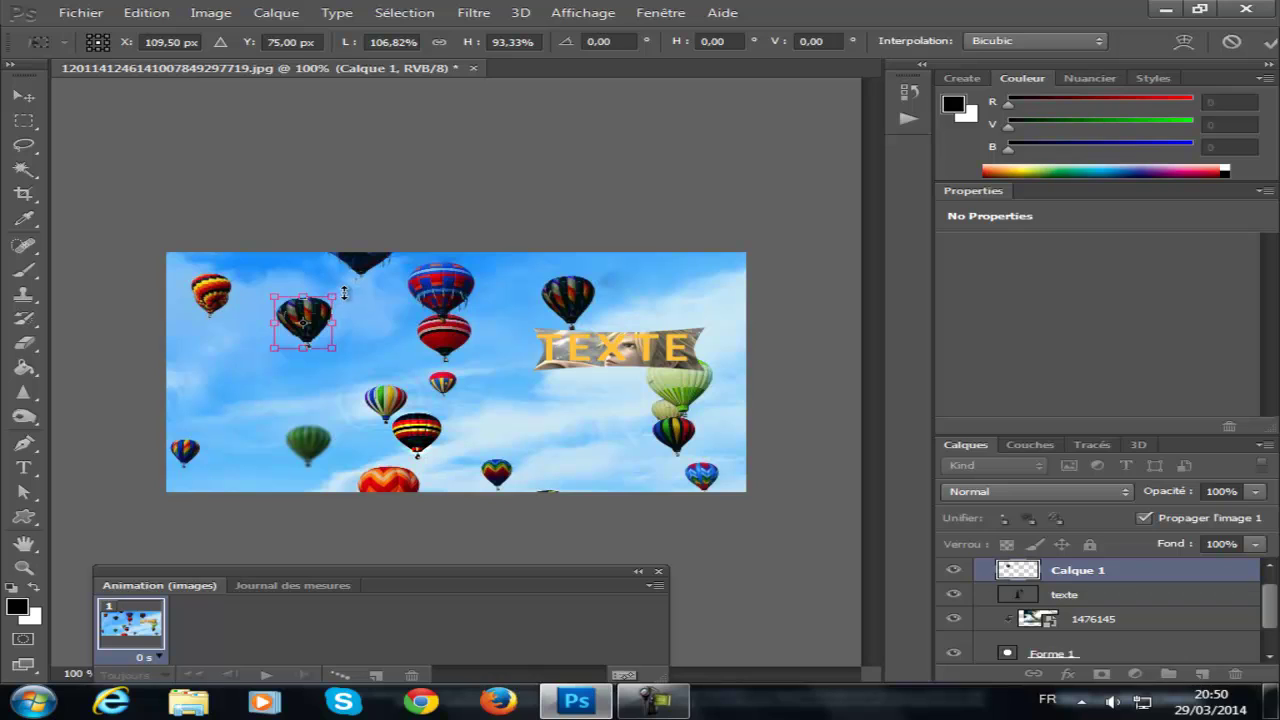
drag(348, 288, 364, 297)
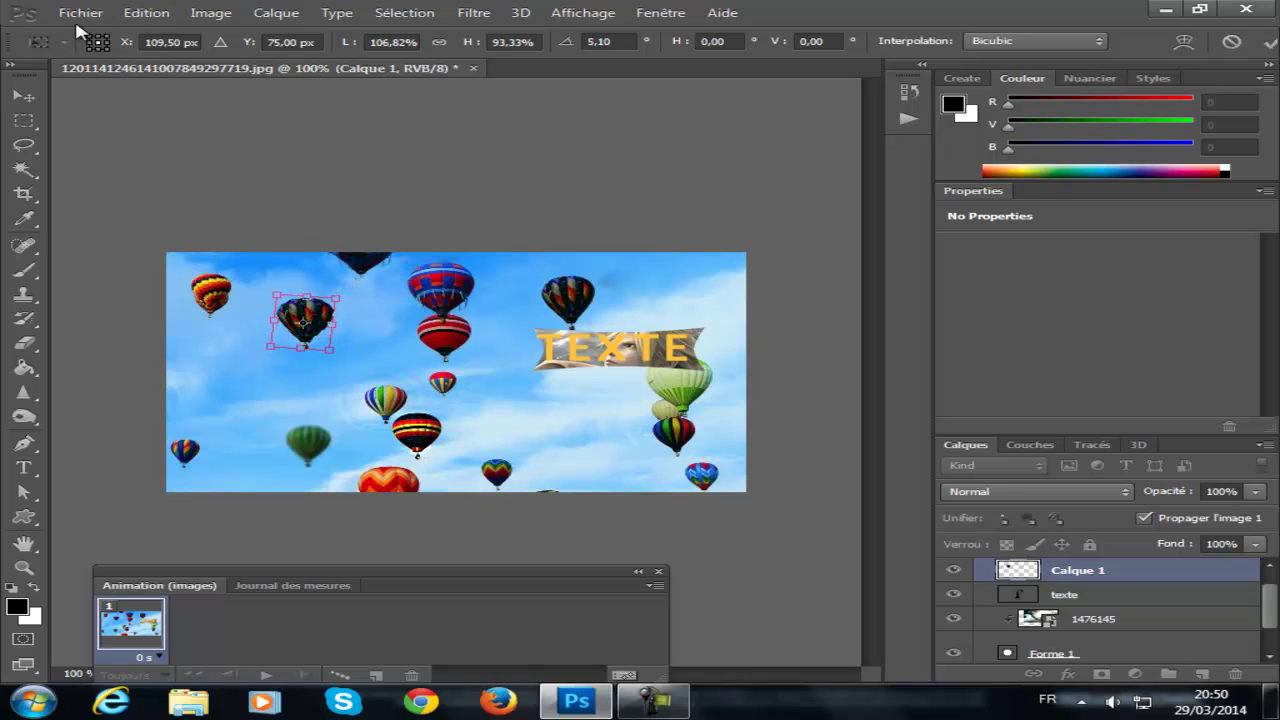
click(156, 16)
click(156, 16)
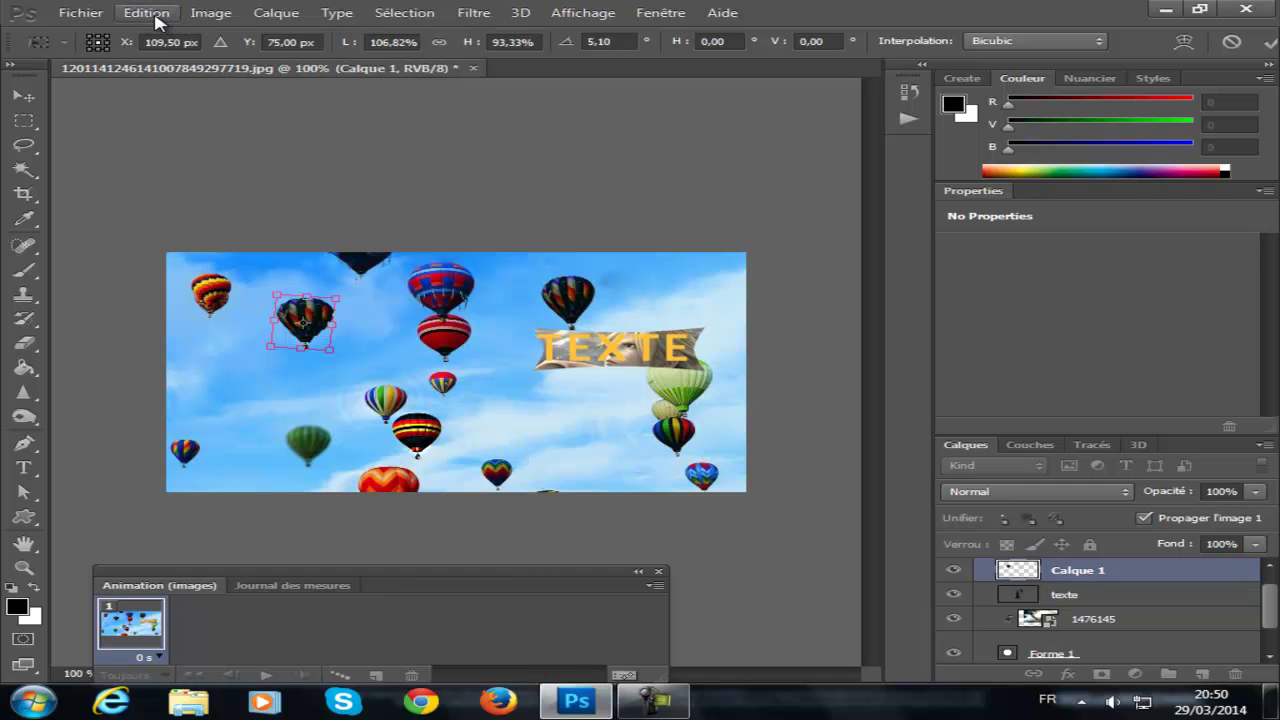
drag(22, 82, 24, 84)
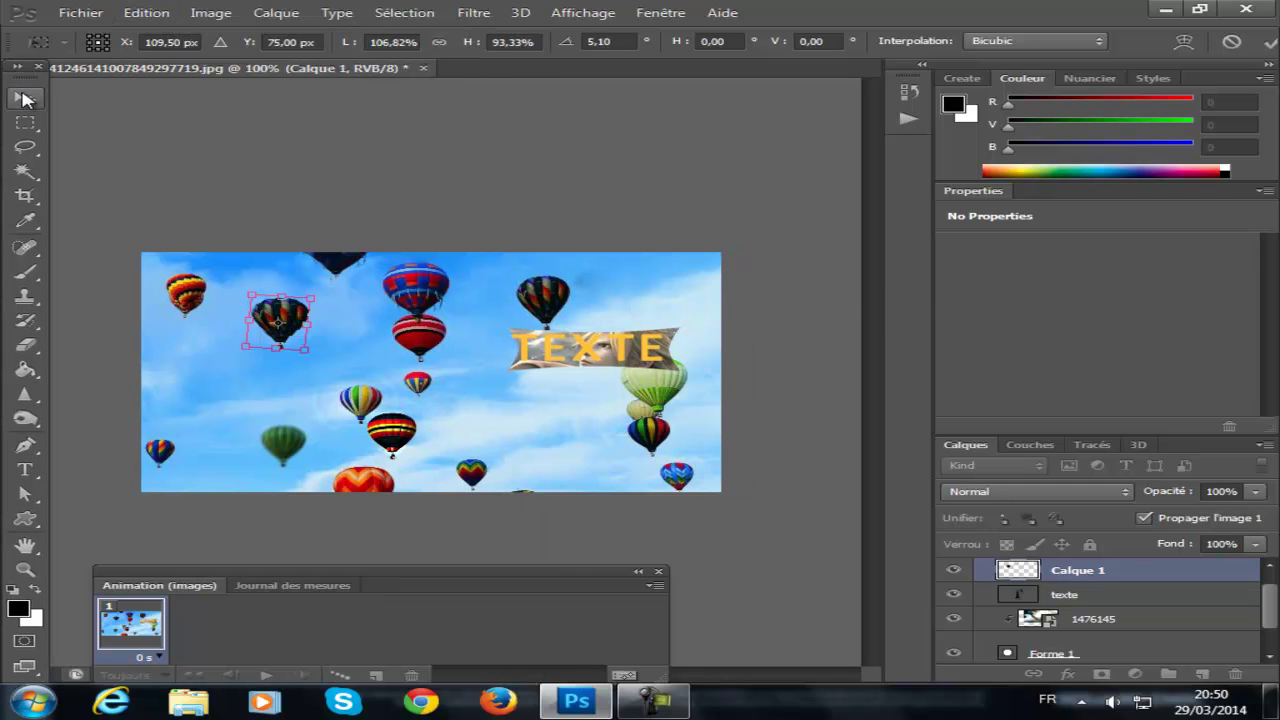
click(25, 99)
click(432, 274)
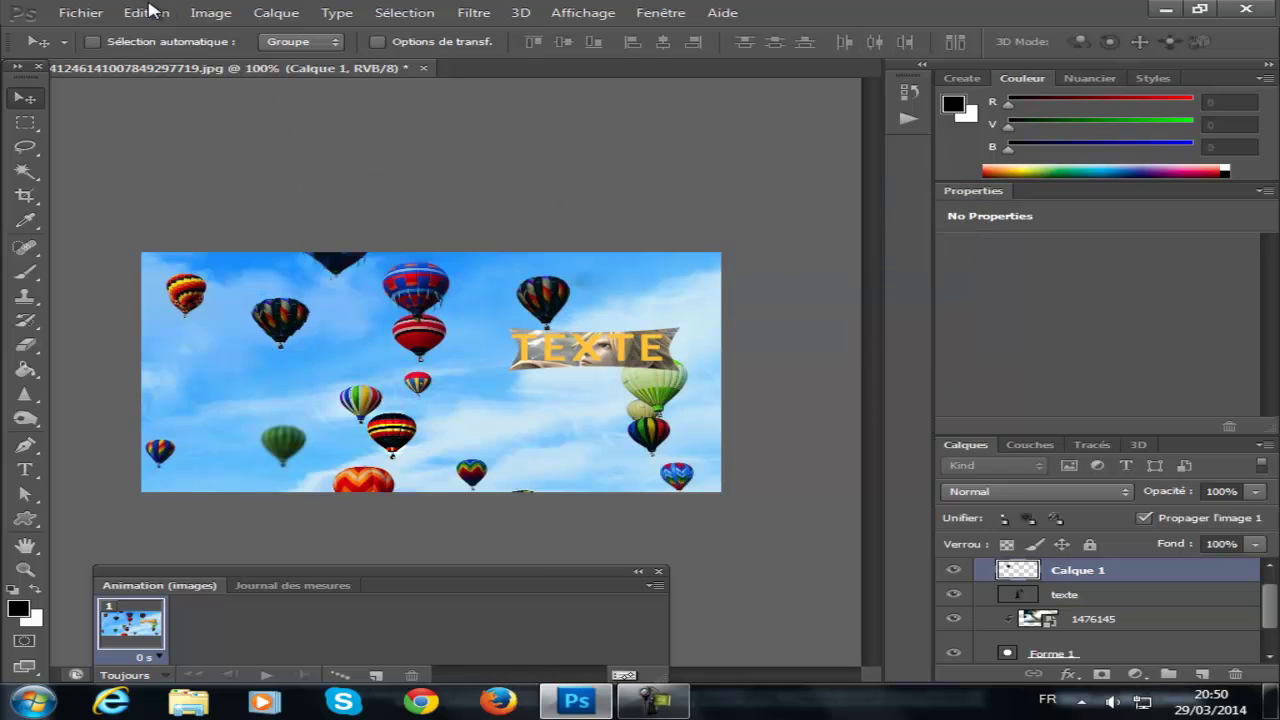
click(154, 14)
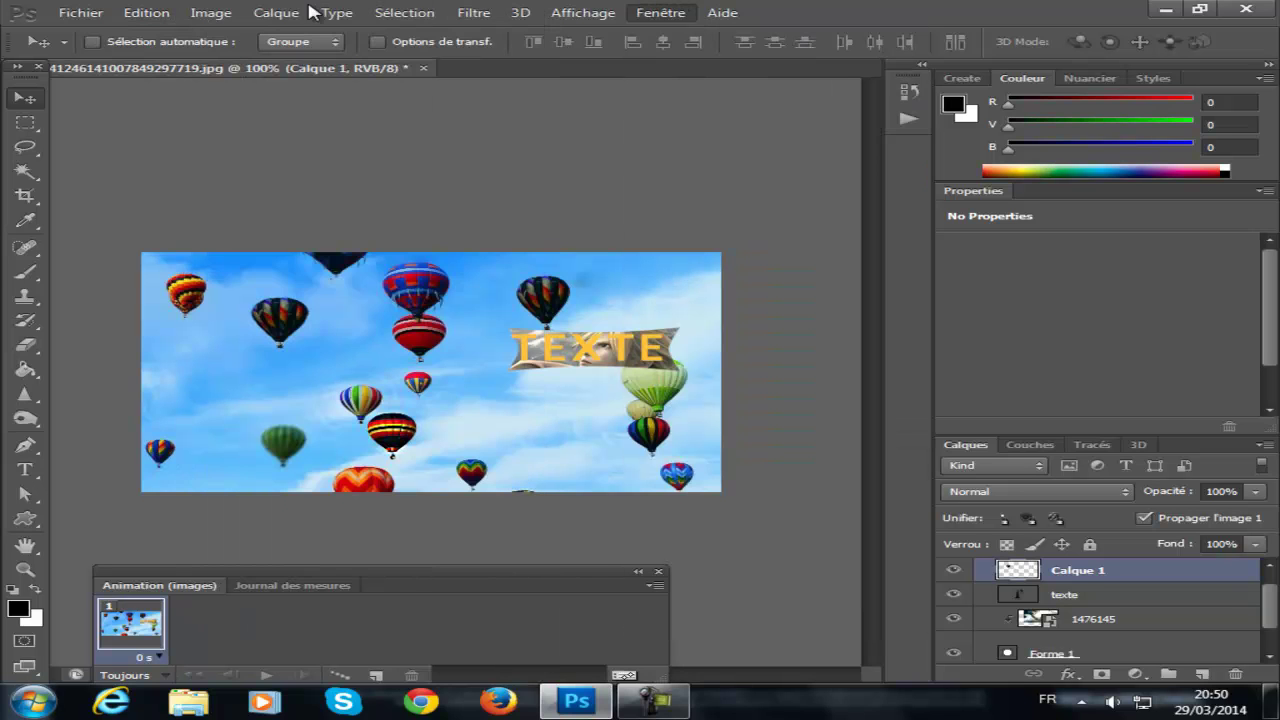
mouse_move(210, 12)
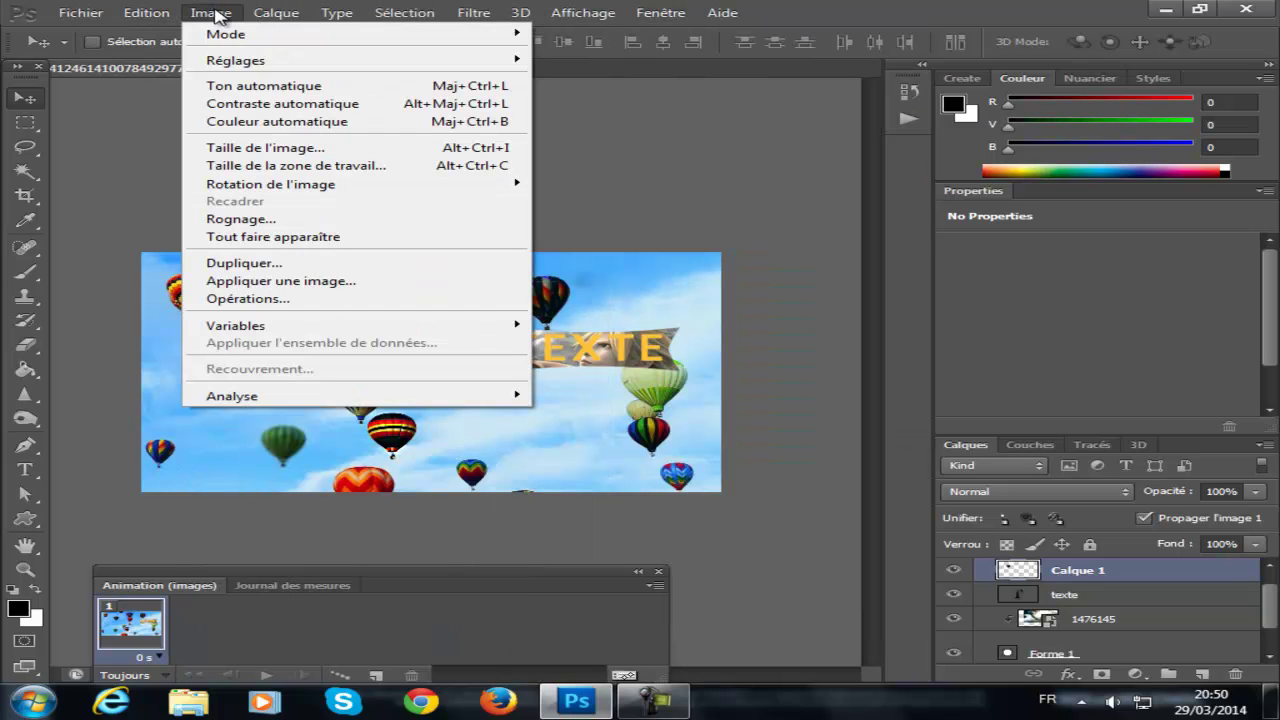
mouse_move(232, 36)
mouse_move(276, 18)
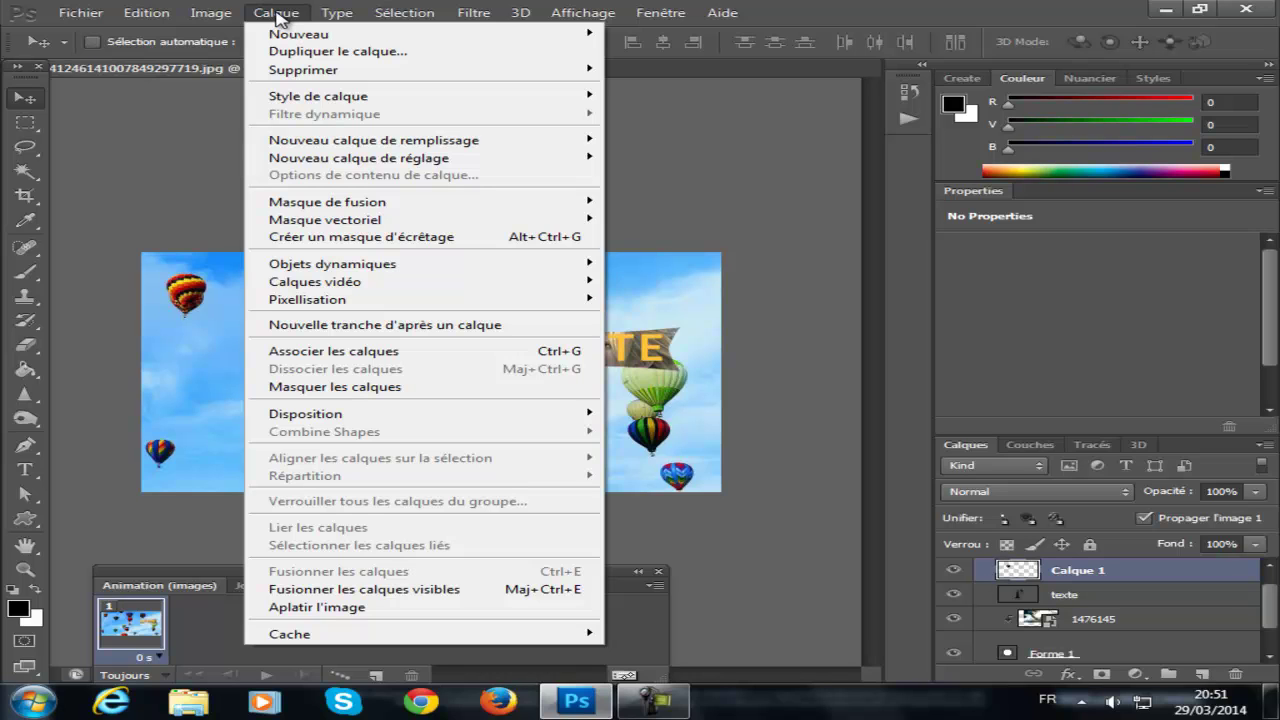
mouse_move(302, 37)
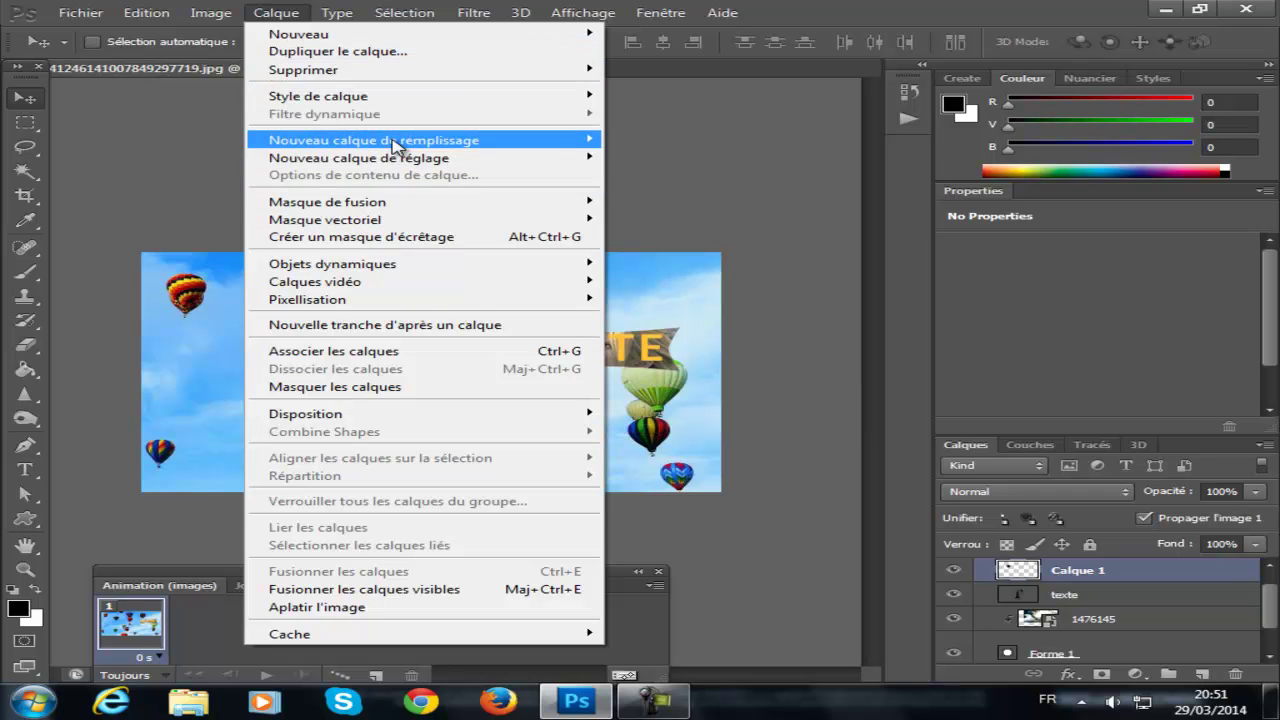
mouse_move(395, 158)
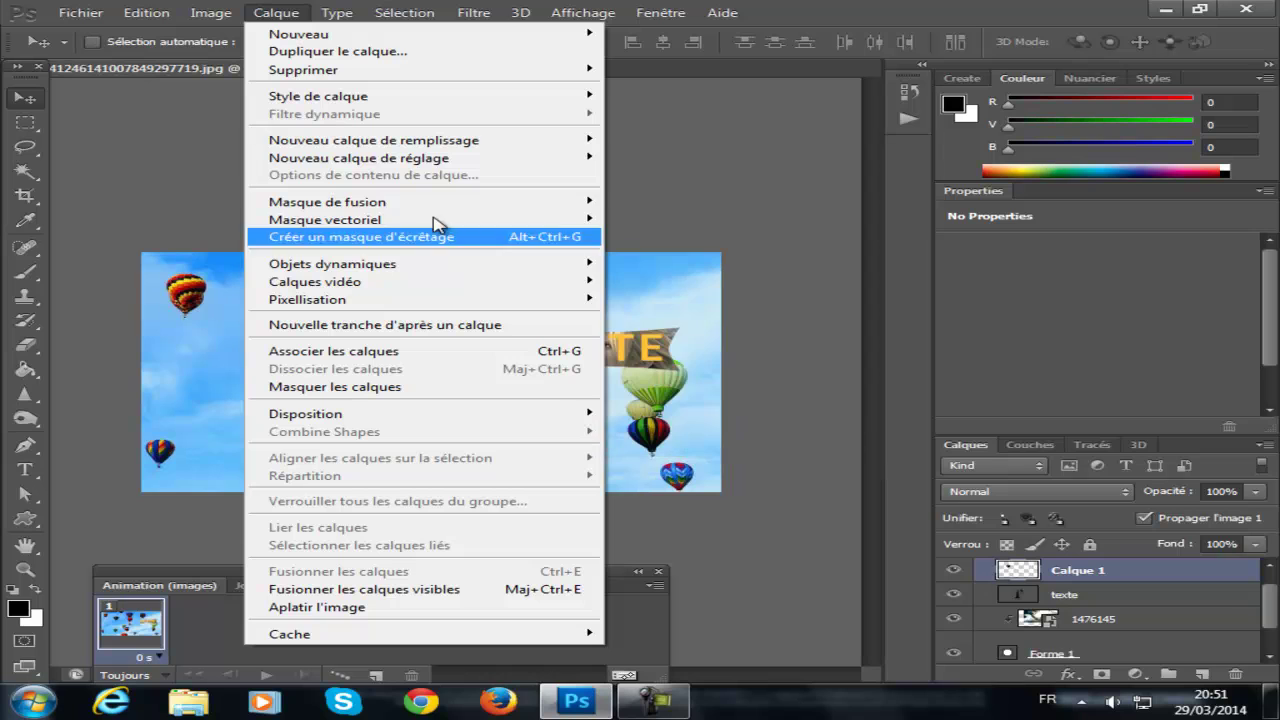
mouse_move(403, 20)
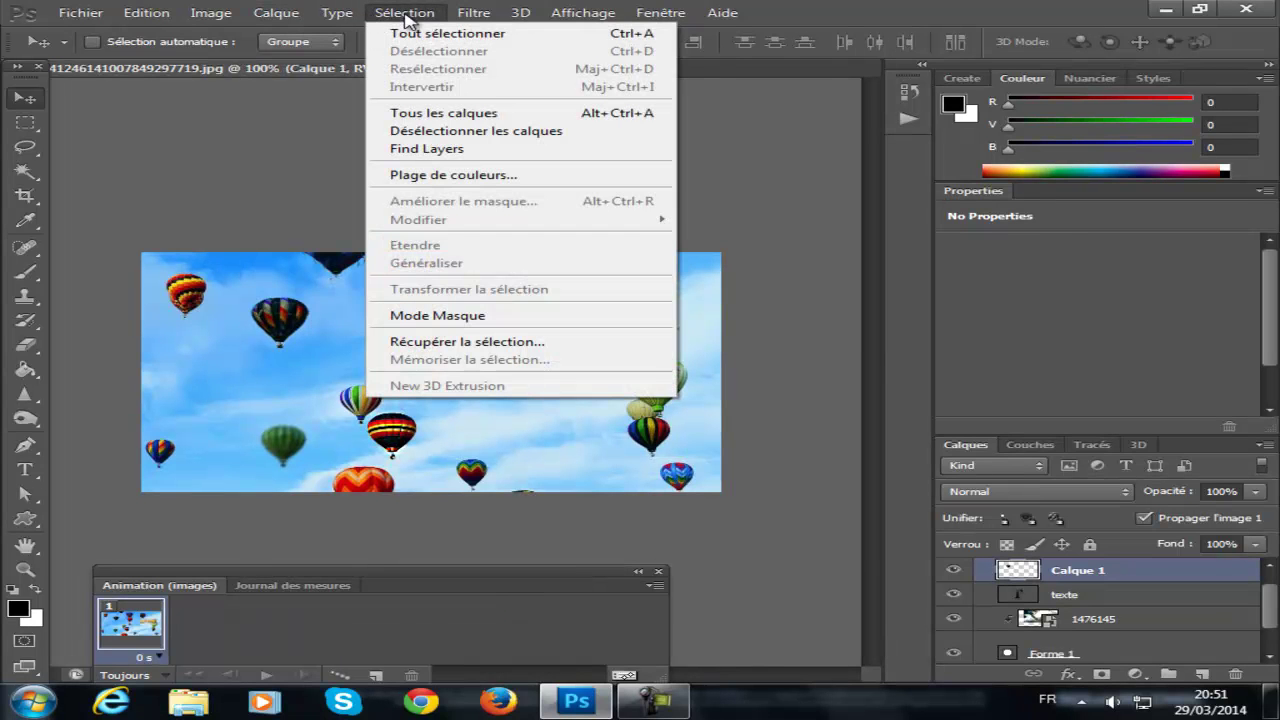
- Apply the artistic Grain photo filter to the Calque 1 balloon with Grain 4, Zones claires 0 and Intensité 10
mouse_move(478, 20)
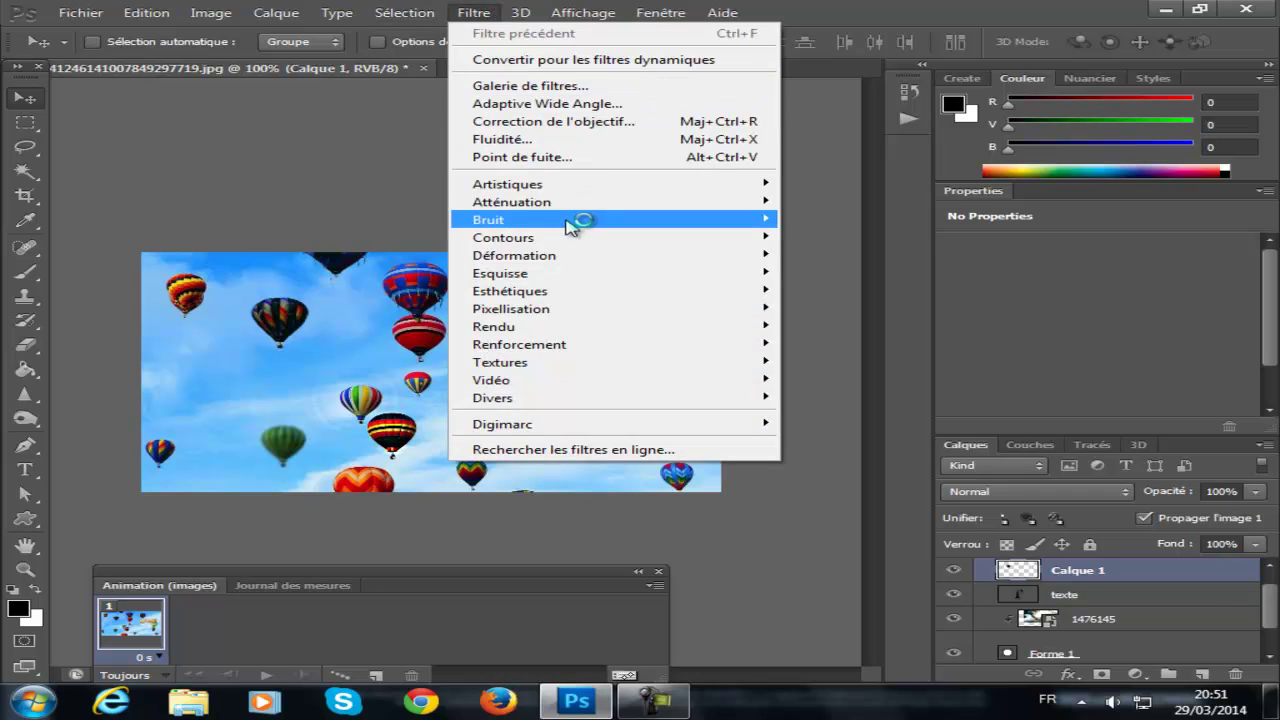
mouse_move(562, 262)
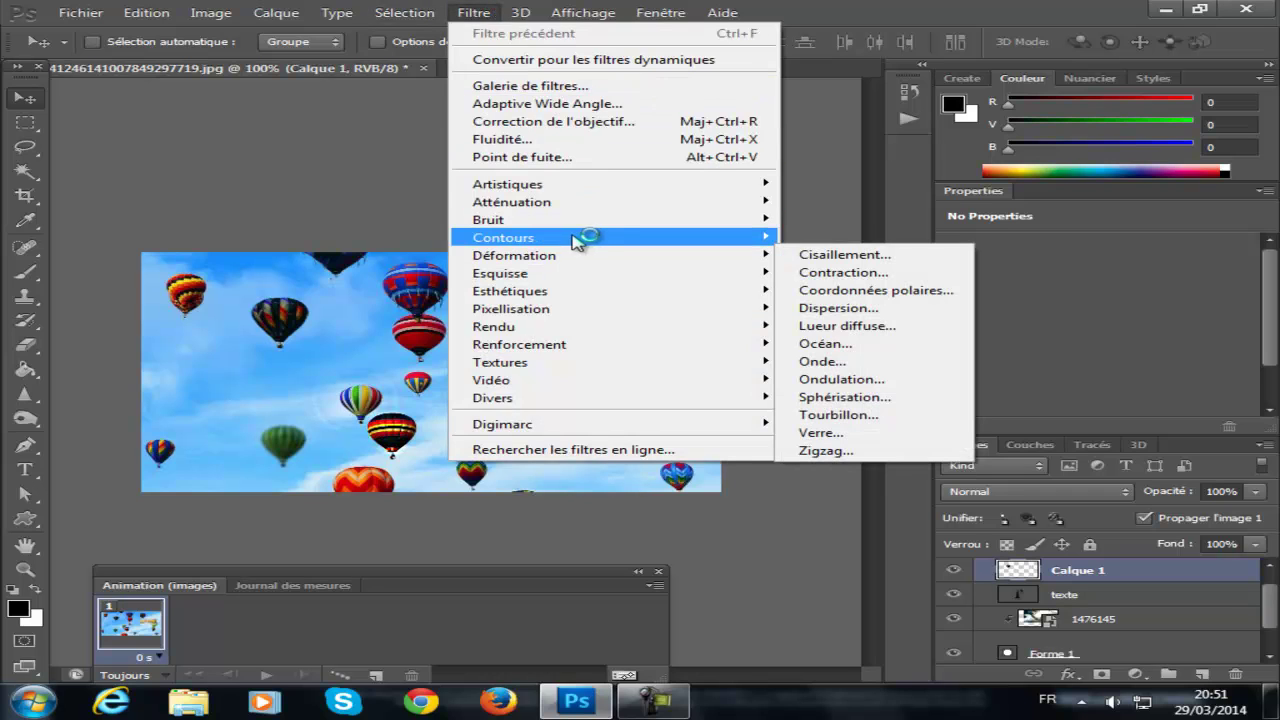
mouse_move(582, 229)
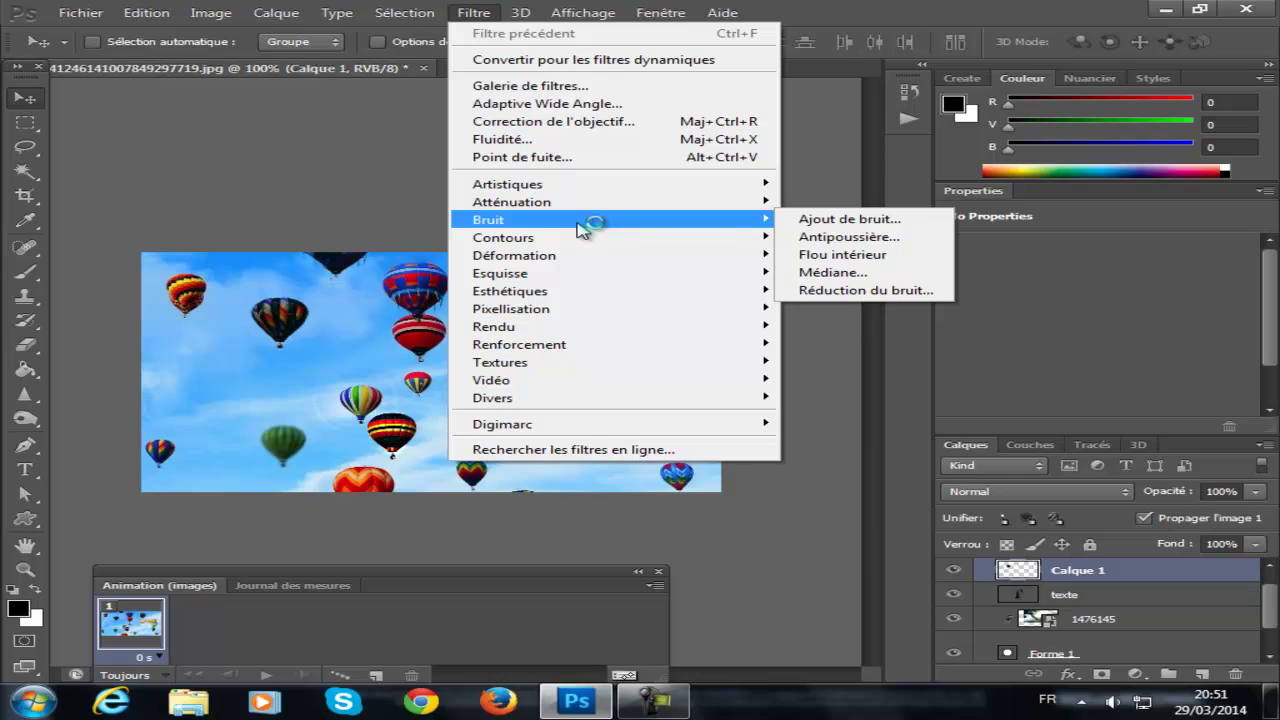
mouse_move(604, 190)
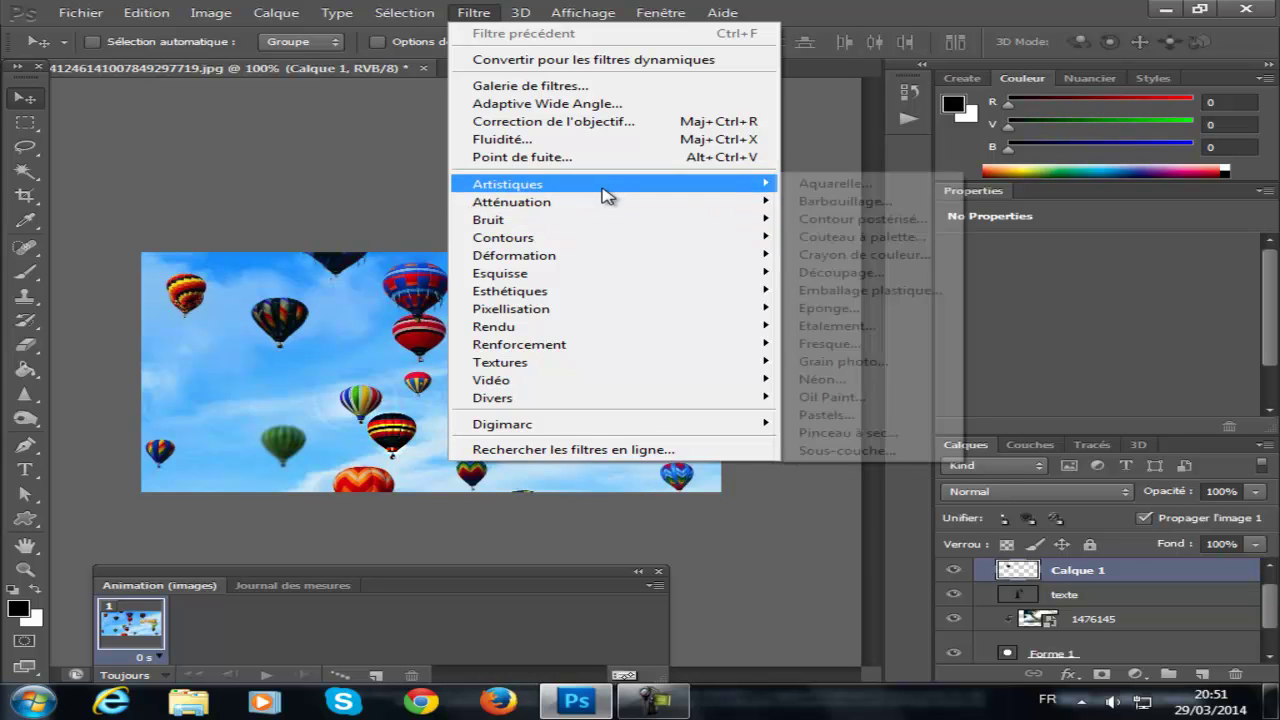
click(872, 364)
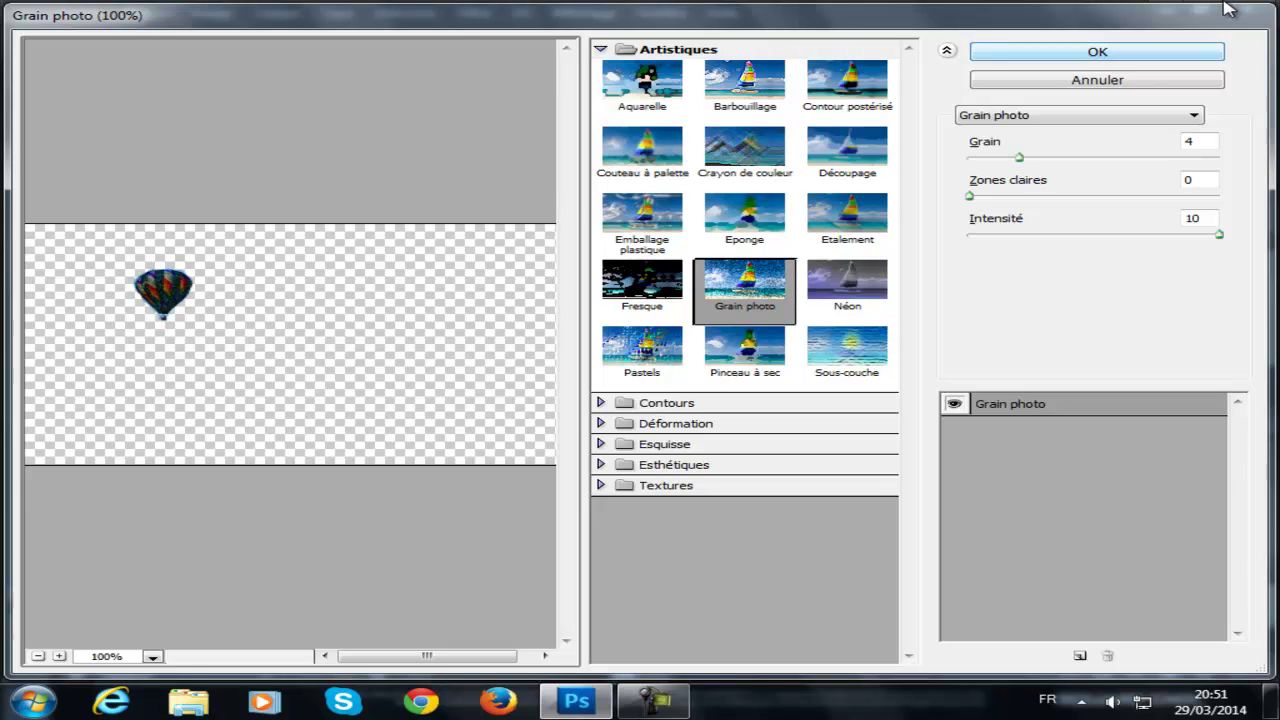
click(1122, 60)
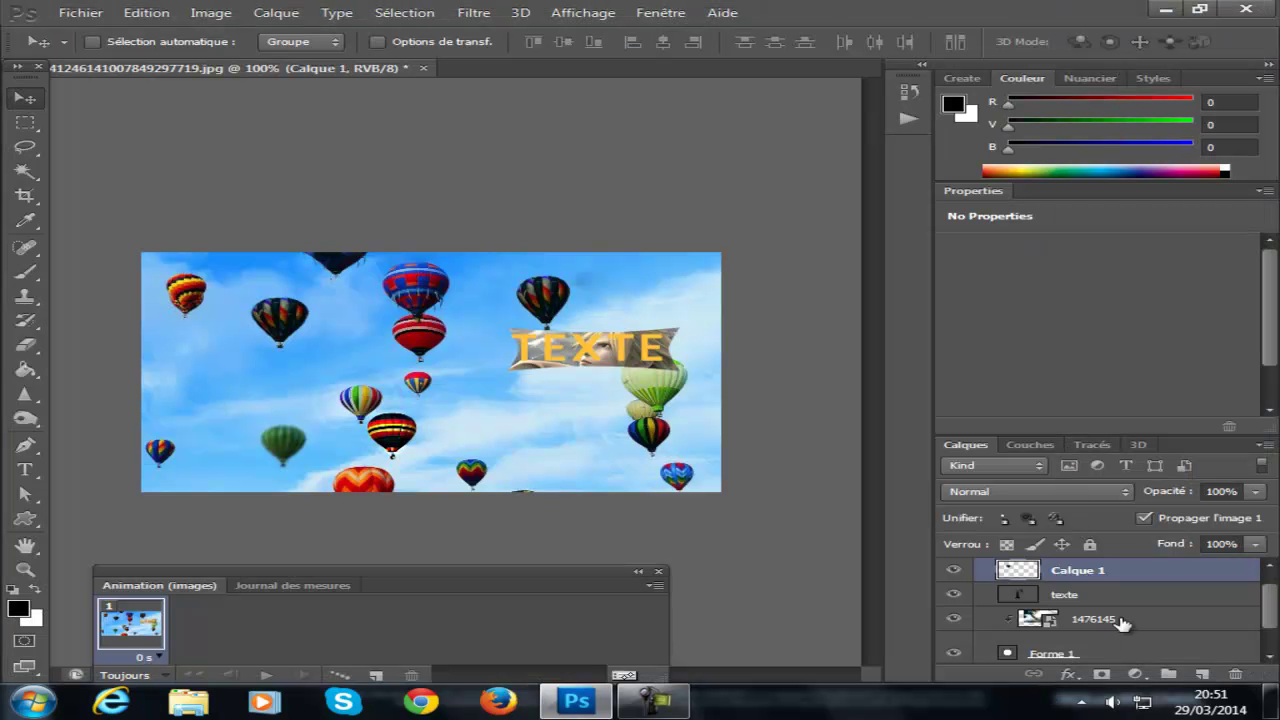
- Make the background photo layer Calque 0 the active layer
drag(1270, 620, 1272, 640)
click(1197, 656)
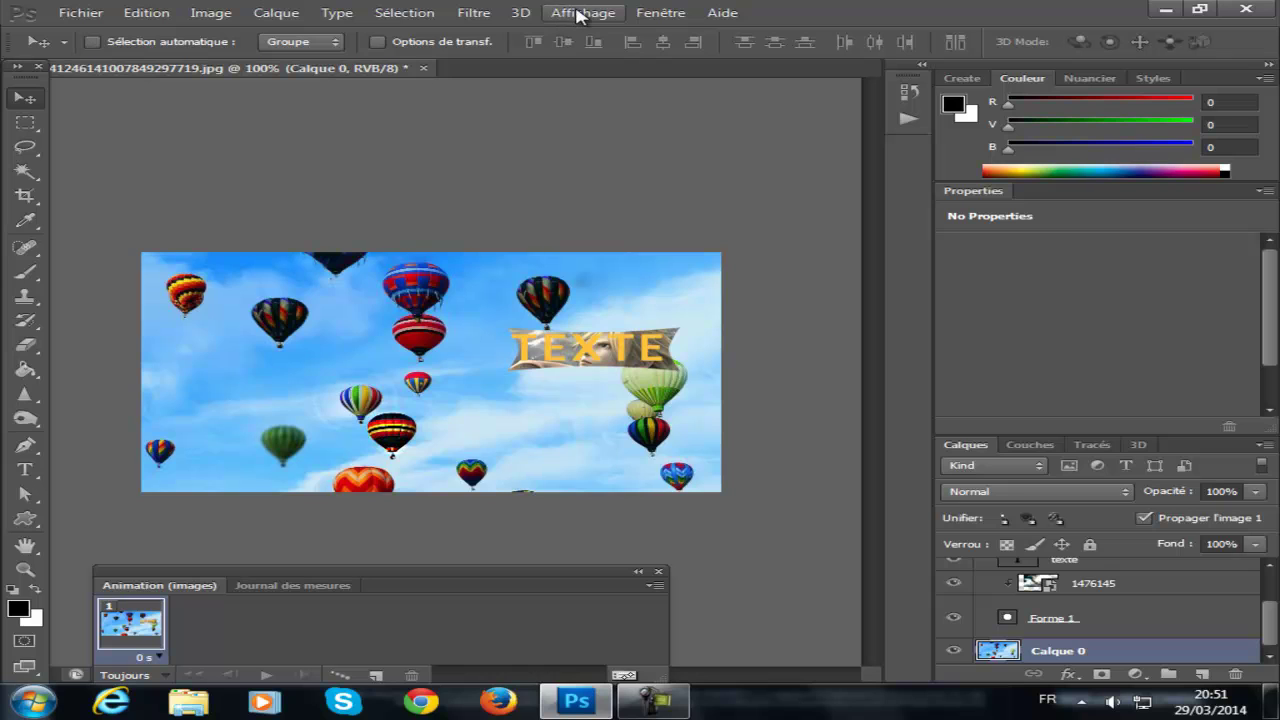
click(583, 14)
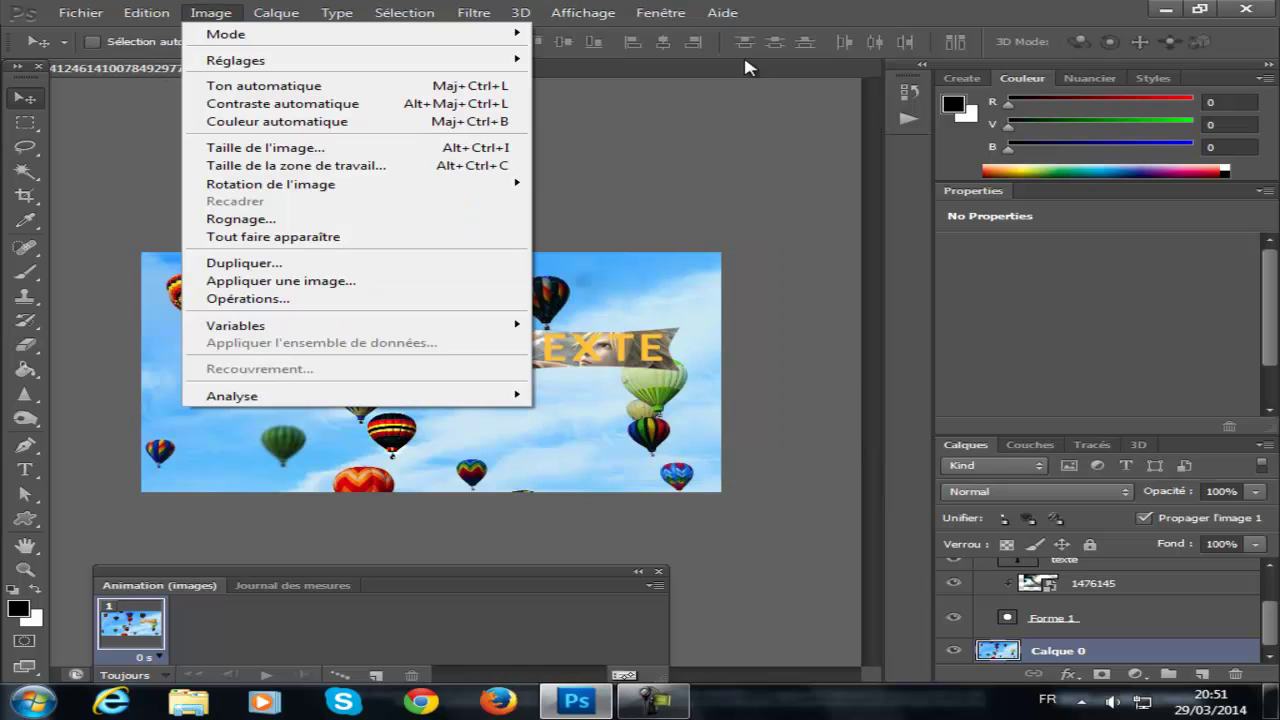
mouse_move(645, 12)
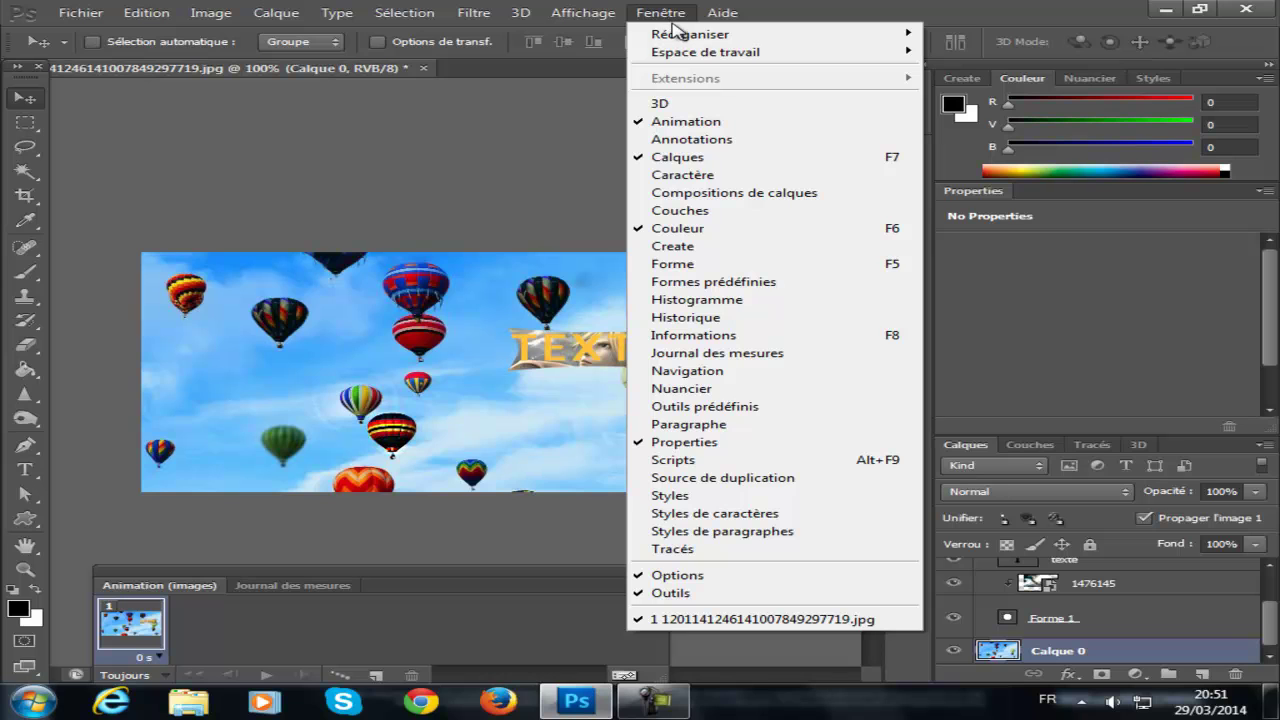
mouse_move(578, 12)
mouse_move(488, 14)
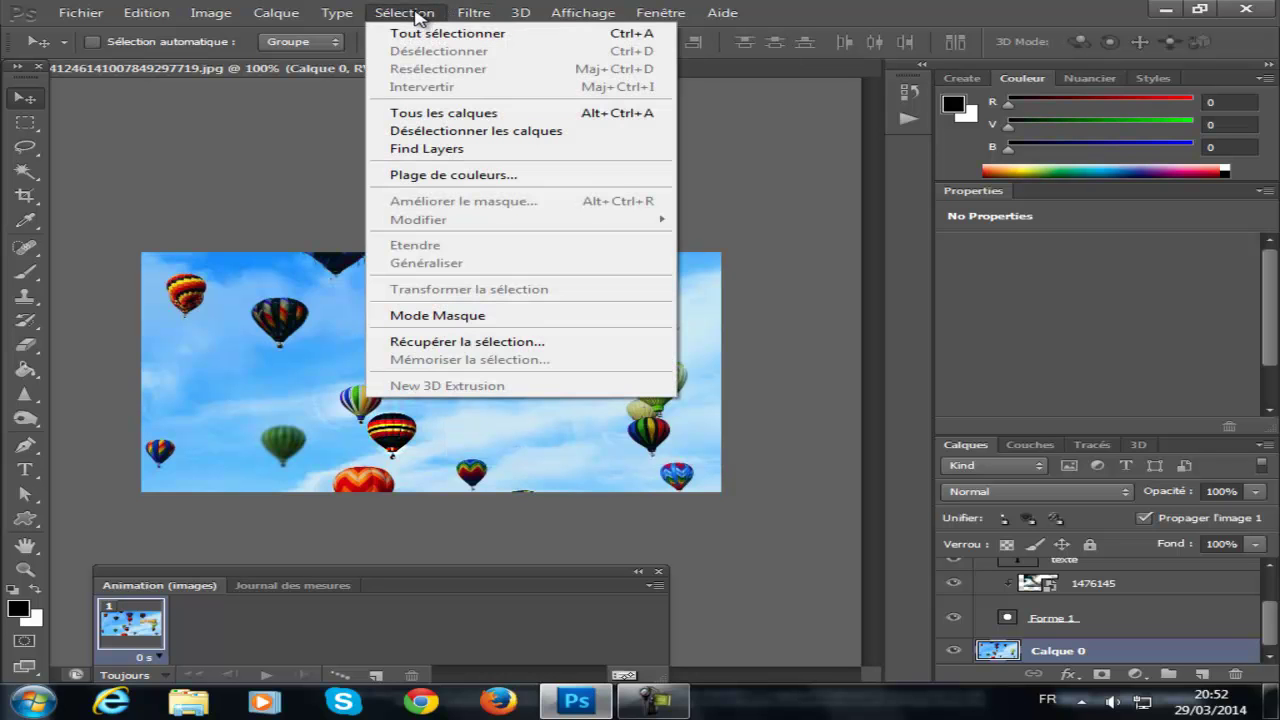
mouse_move(280, 14)
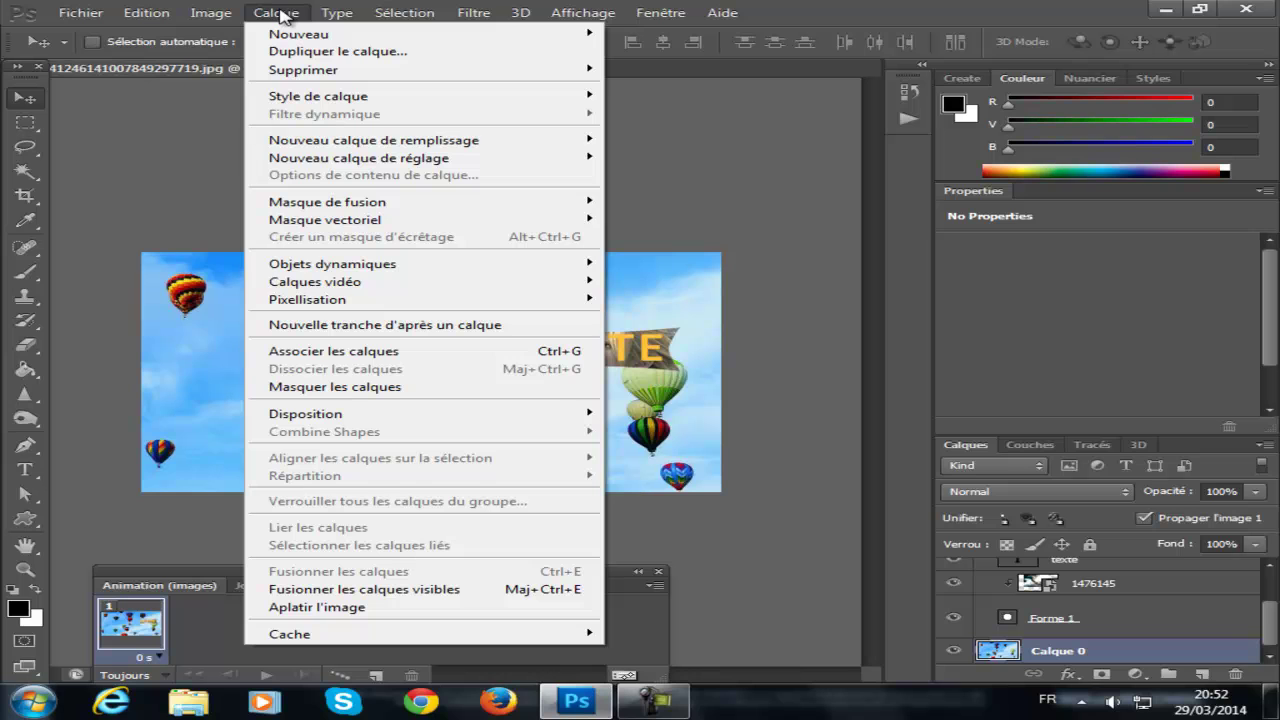
mouse_move(129, 20)
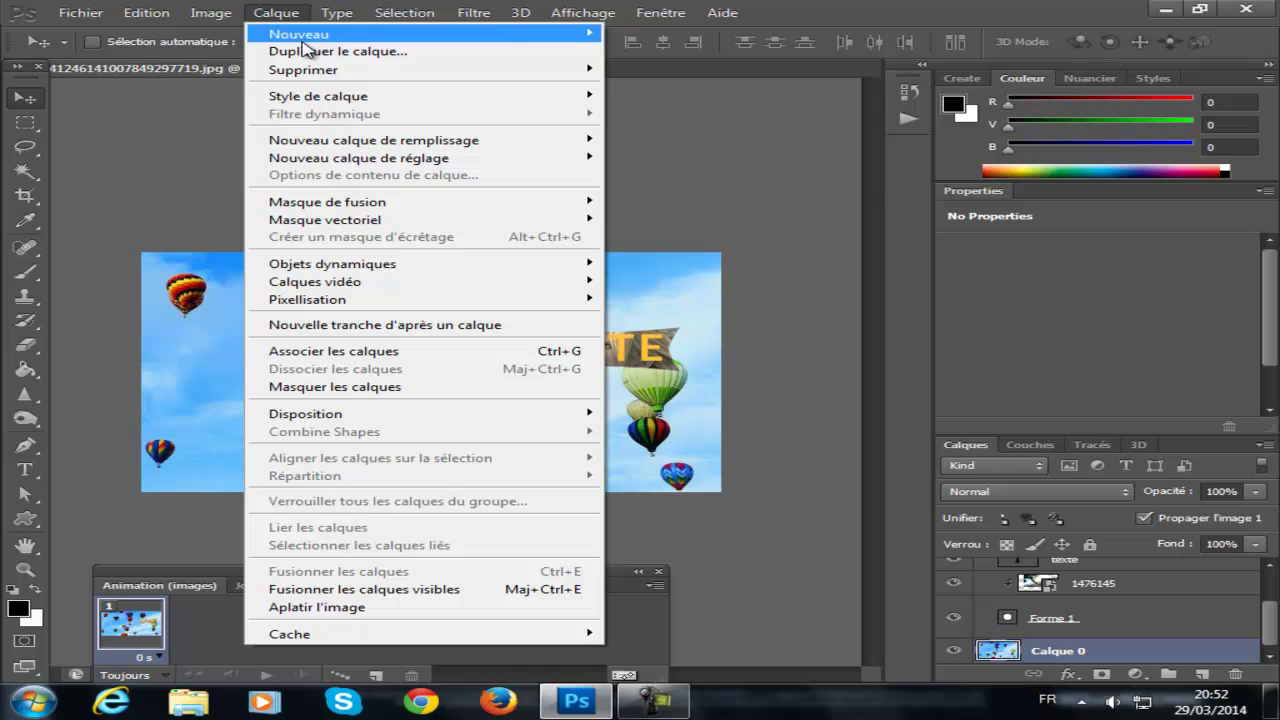
- Apply a Luminosité/Contraste adjustment to Calque 0, raising the brightness strongly and the contrast moderately
mouse_move(318, 68)
mouse_move(211, 14)
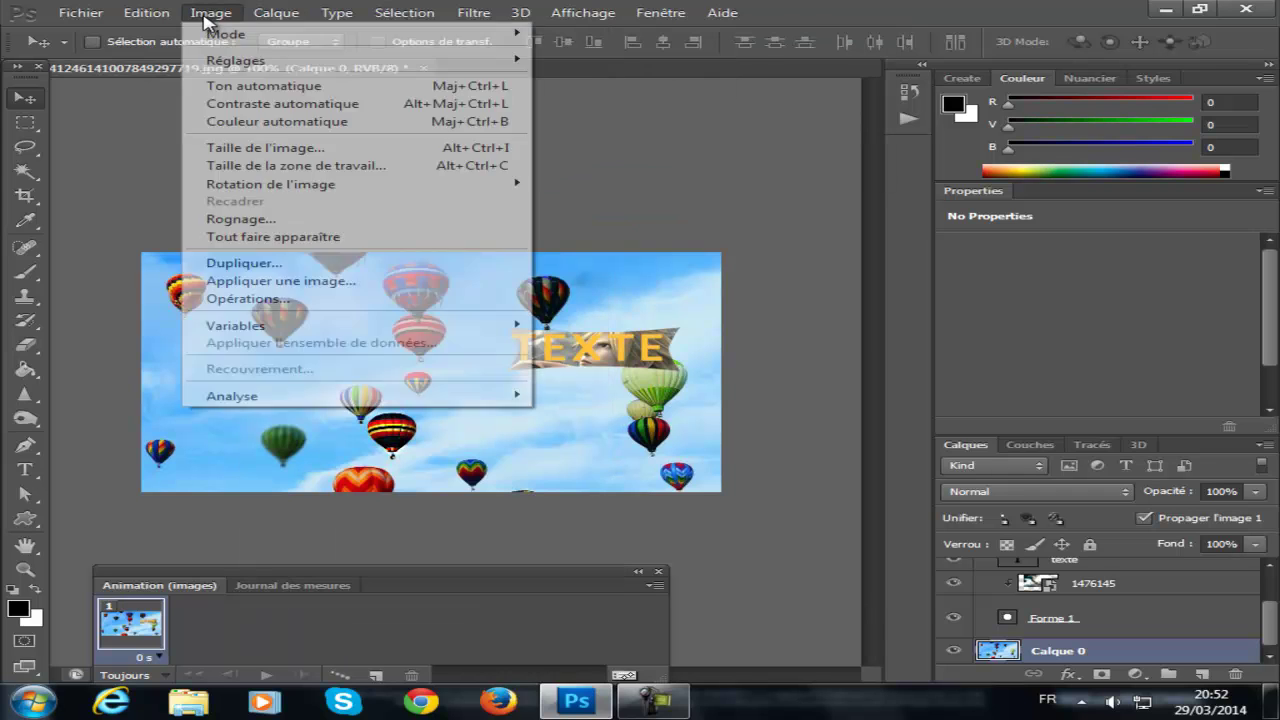
mouse_move(372, 64)
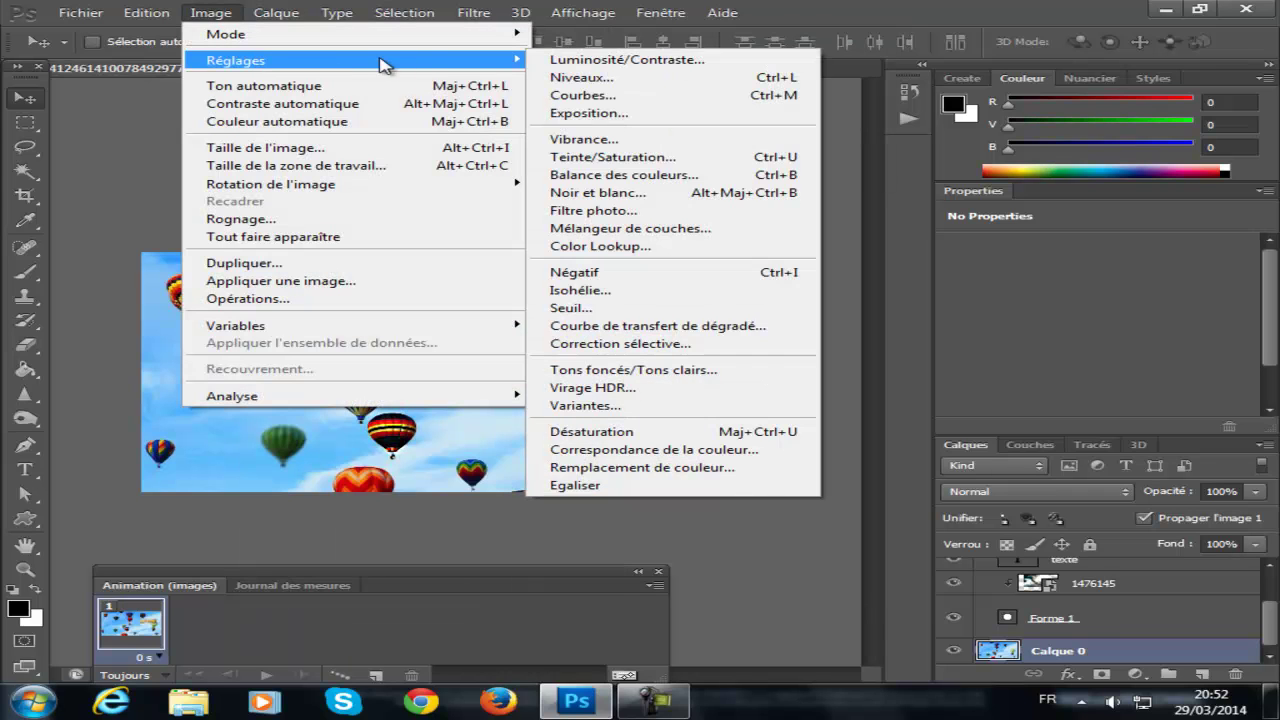
click(600, 62)
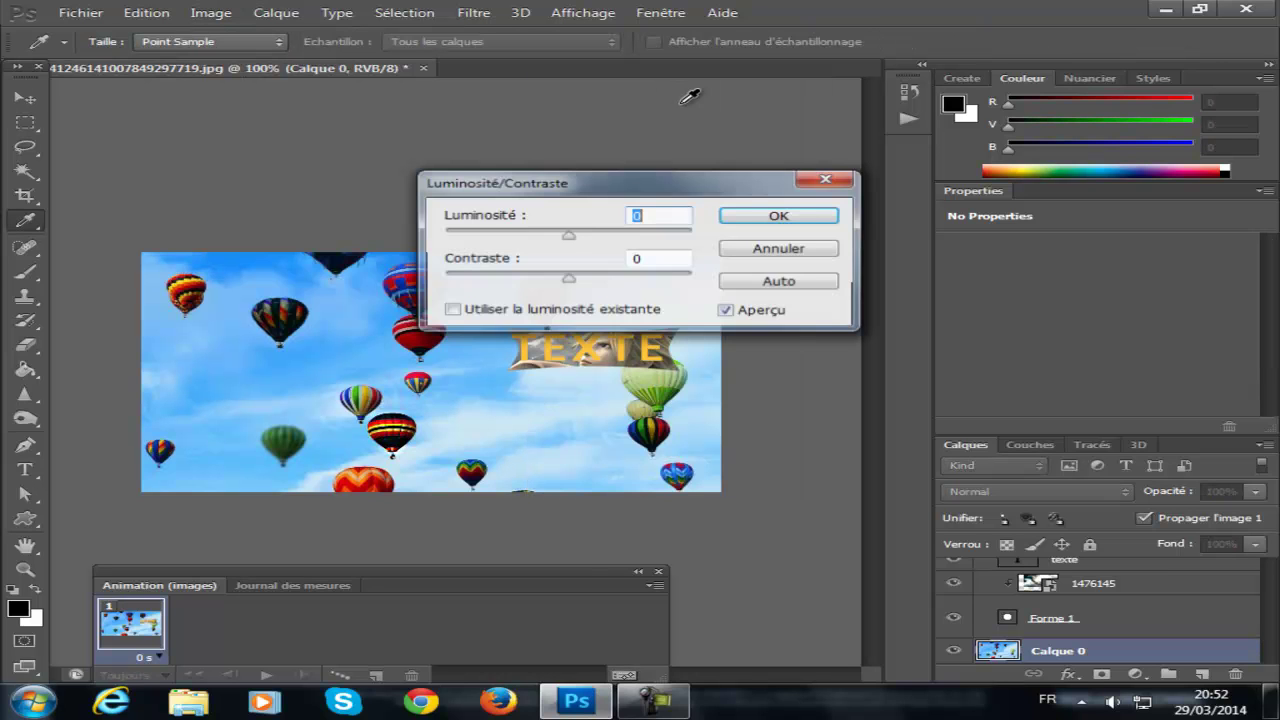
drag(570, 238, 633, 240)
drag(573, 283, 600, 283)
click(752, 216)
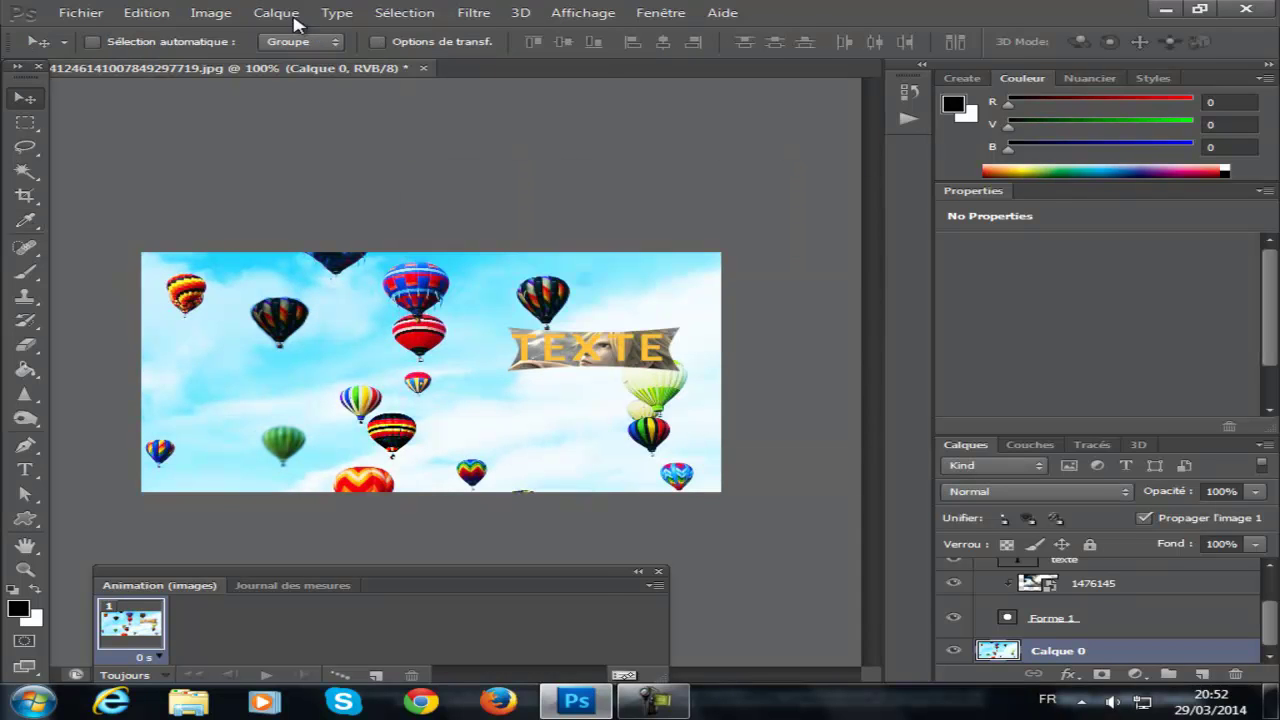
- Apply the Négatif adjustment to Calque 0 to invert the colours of the balloon photo
click(276, 13)
mouse_move(222, 18)
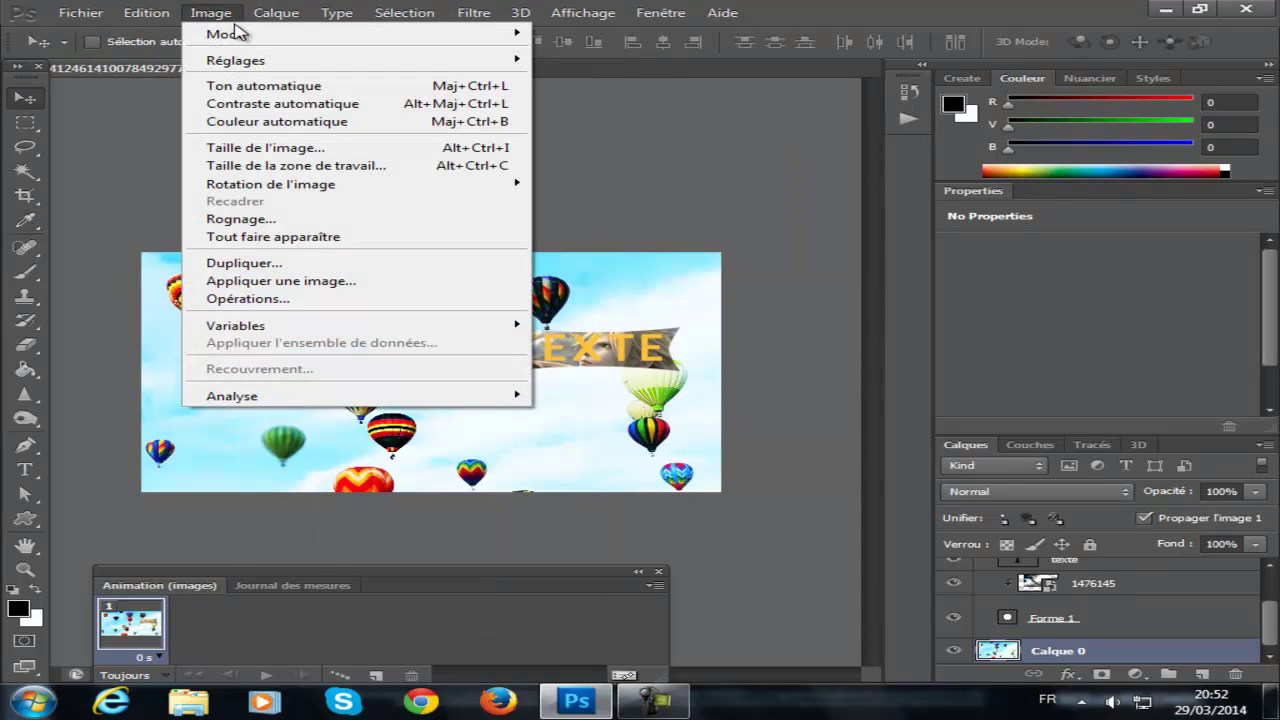
mouse_move(305, 60)
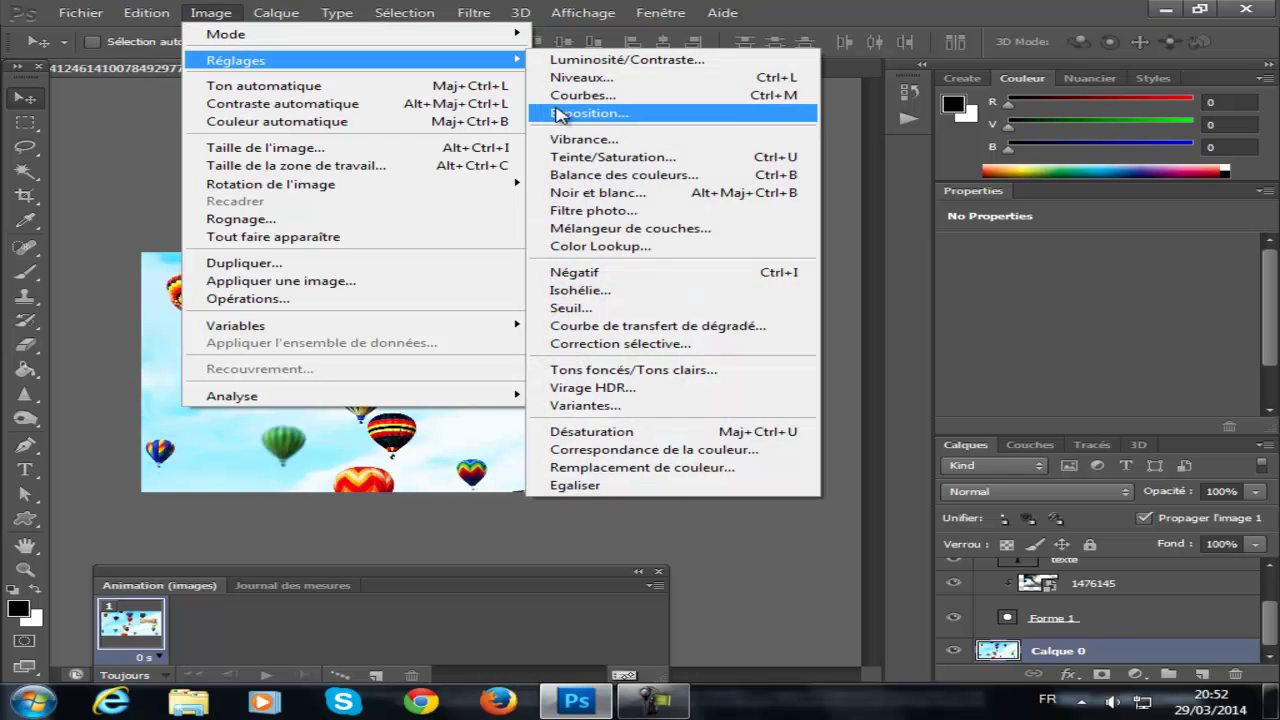
click(655, 272)
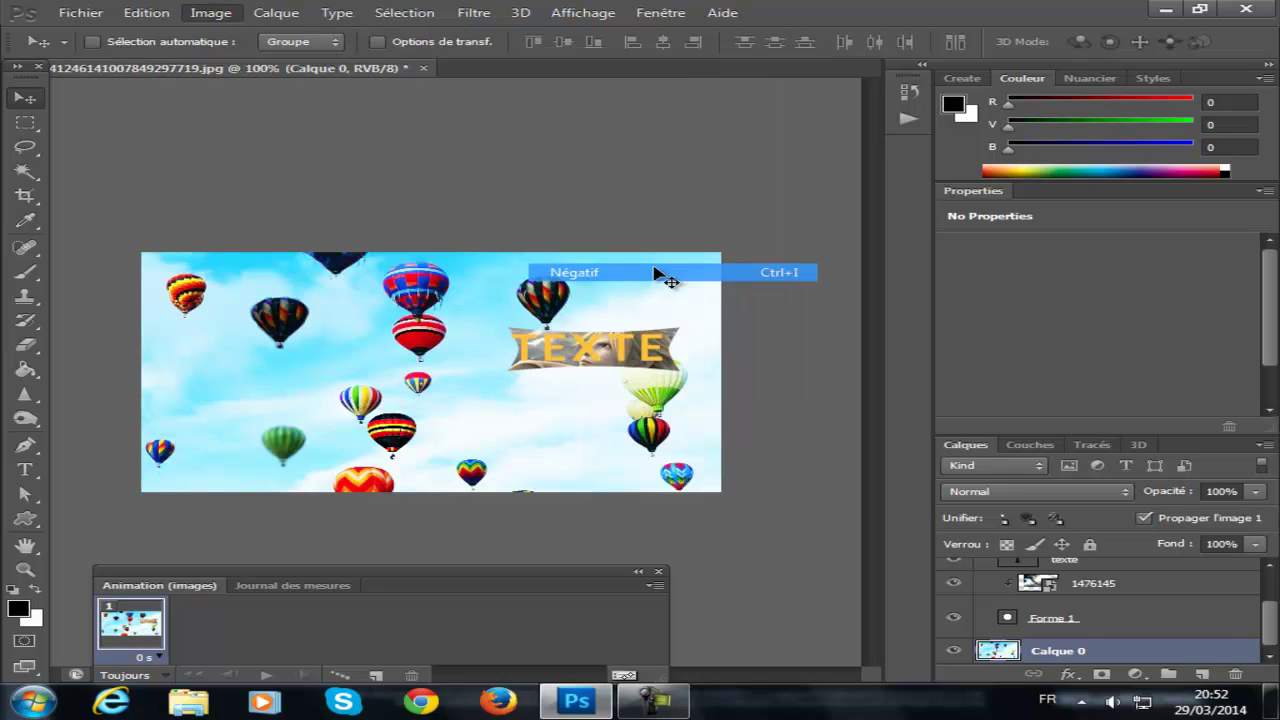